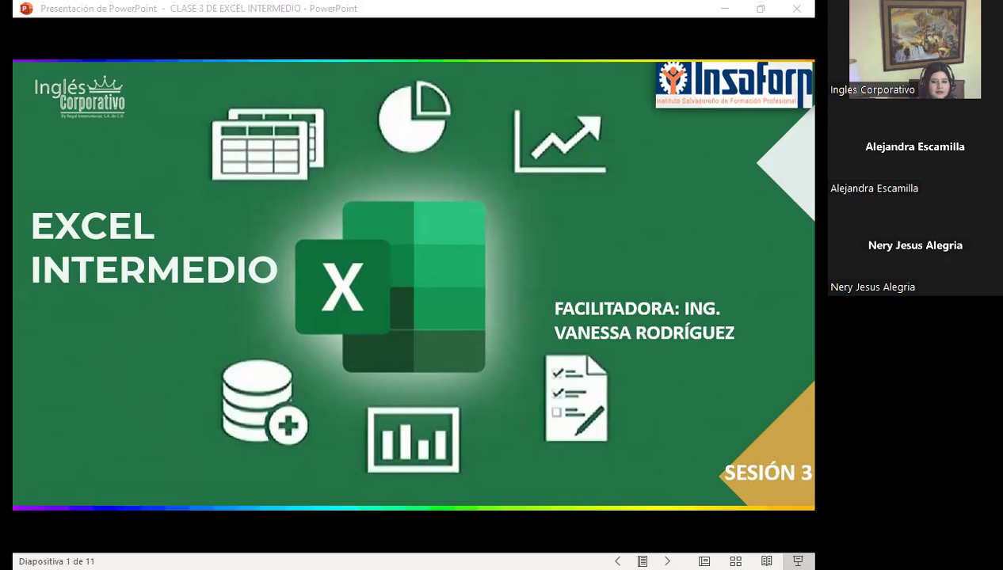
- Bring the PowerPoint window with the EXCEL INTERMEDIO title slide to the front
click(519, 456)
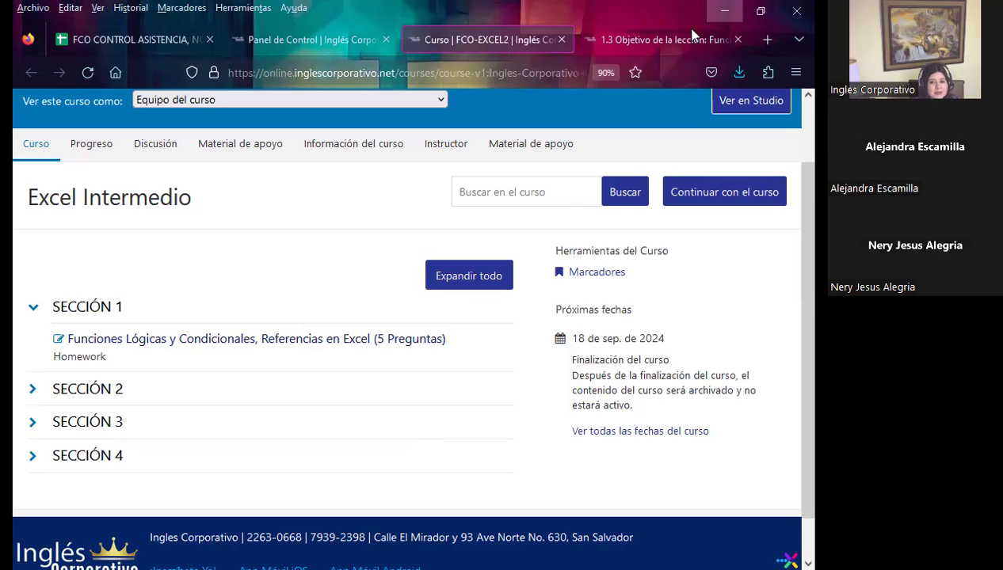
- Switch to the lesson 1.3 nested SI page and briefly open the class #2 forum unit
click(638, 38)
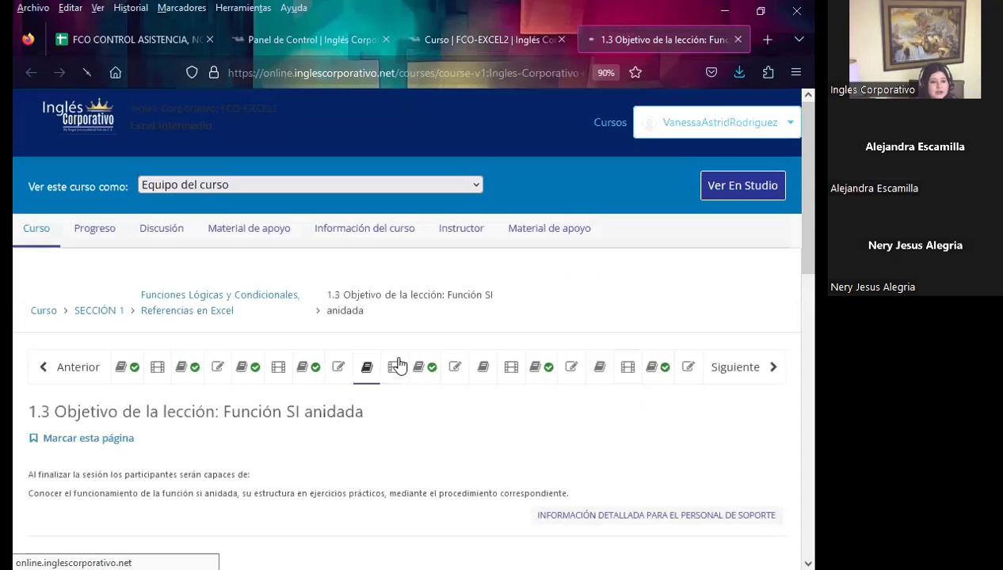
scroll(398, 366, down, 2)
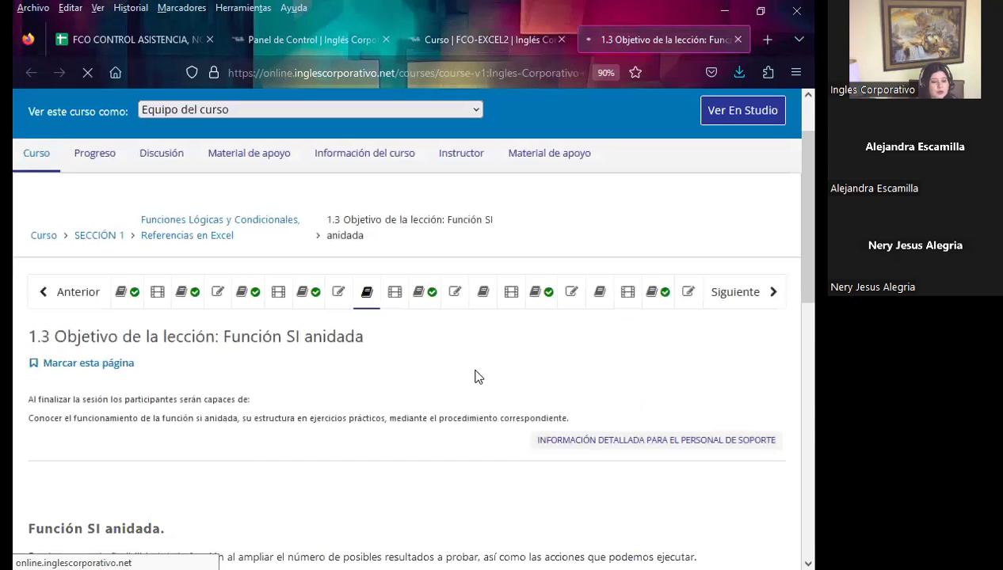
click(314, 300)
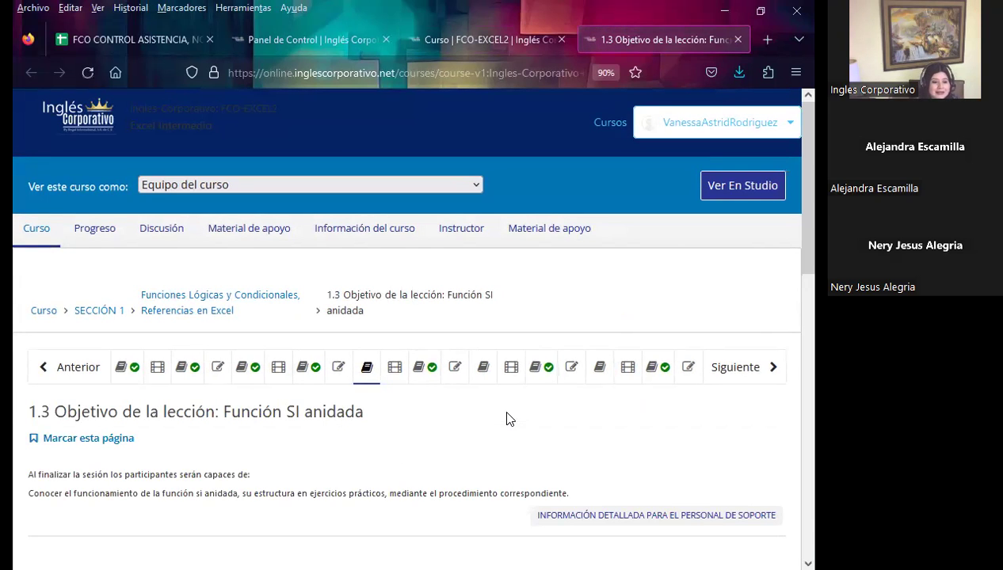
- Scroll lesson 1.3 down to the Función SI anidada example spreadsheet rating Malo to Excelente
scroll(469, 413, down, 2)
scroll(466, 399, down, 2)
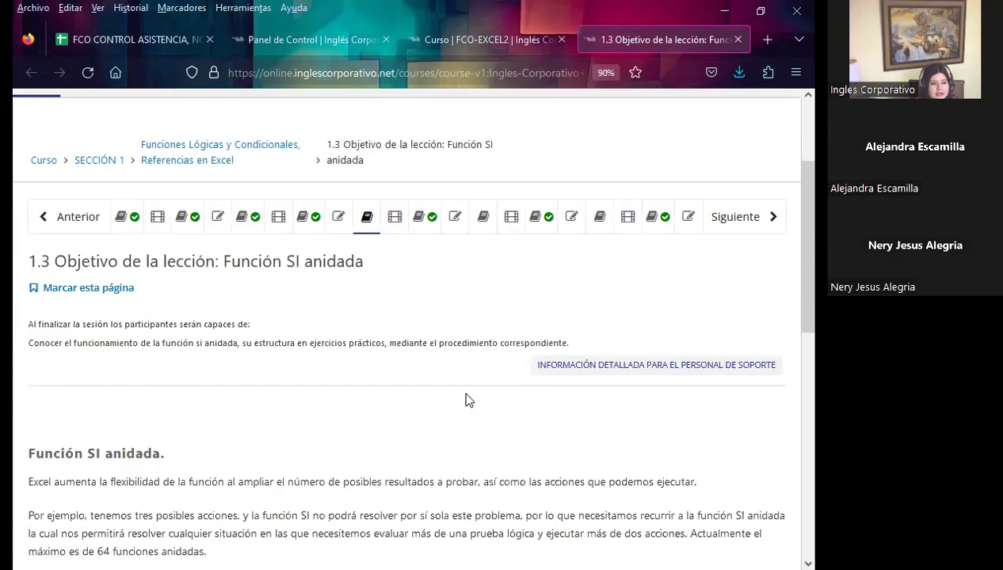
scroll(467, 400, down, 2)
scroll(467, 399, down, 2)
scroll(467, 396, down, 2)
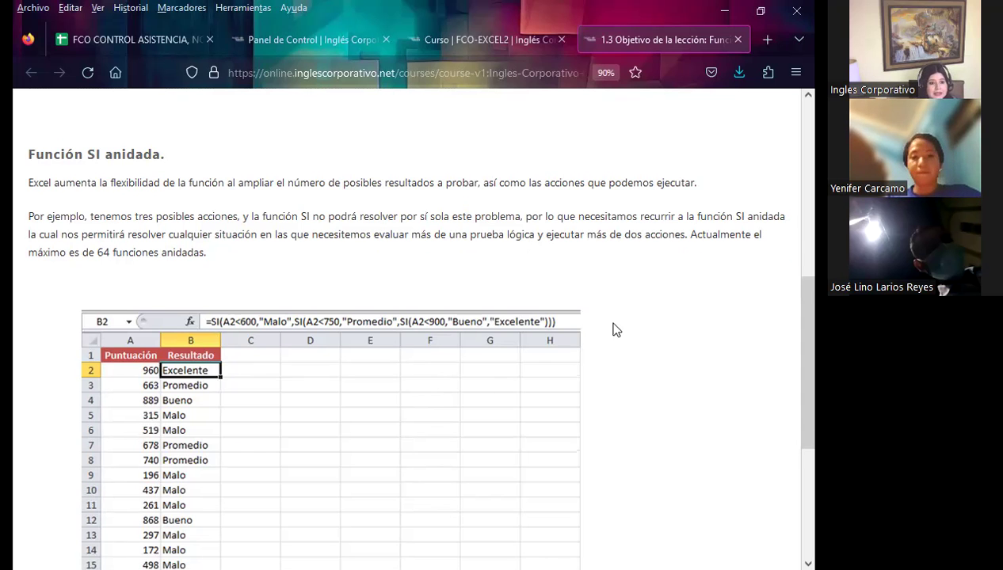
scroll(432, 395, up, 6)
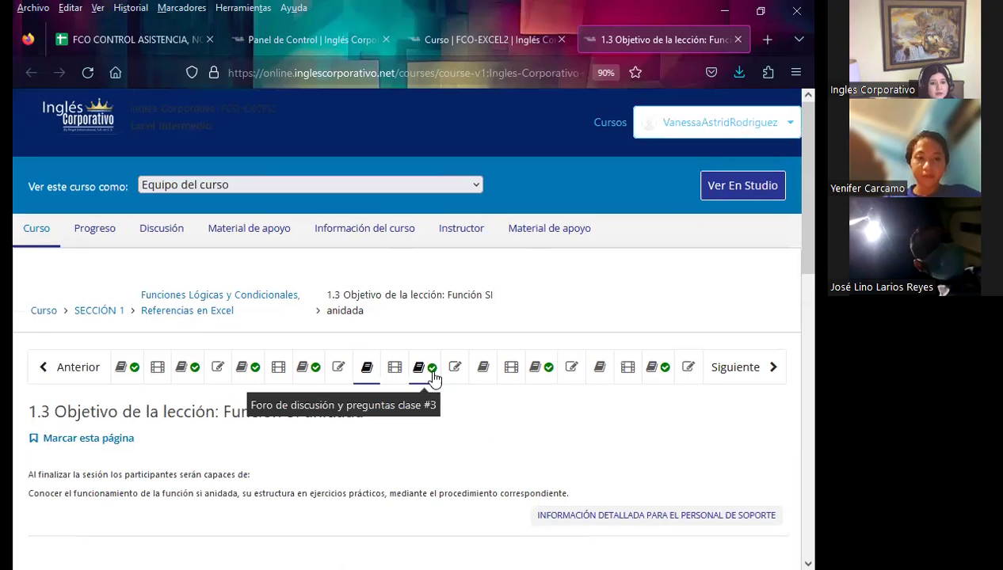
click(427, 387)
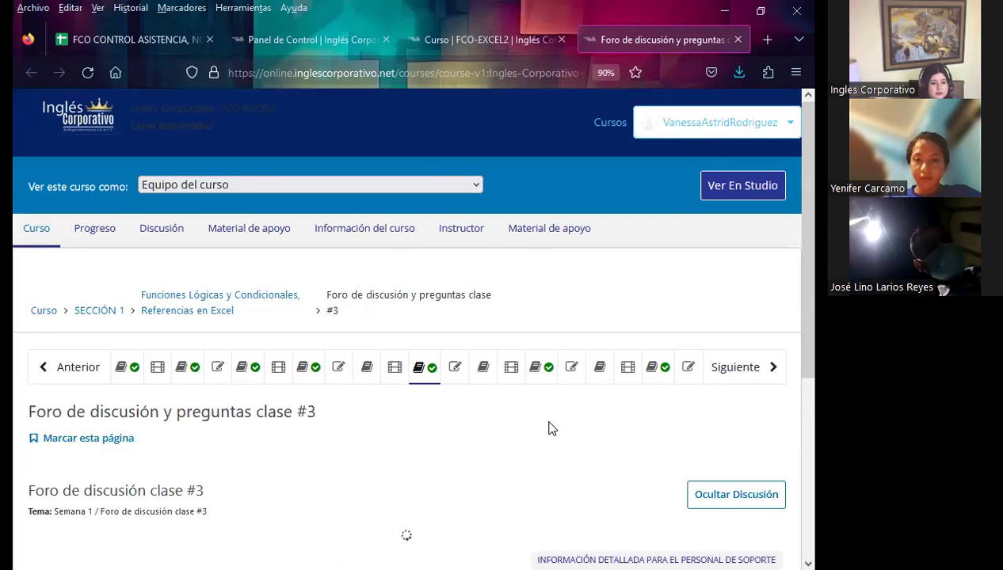
scroll(548, 425, down, 3)
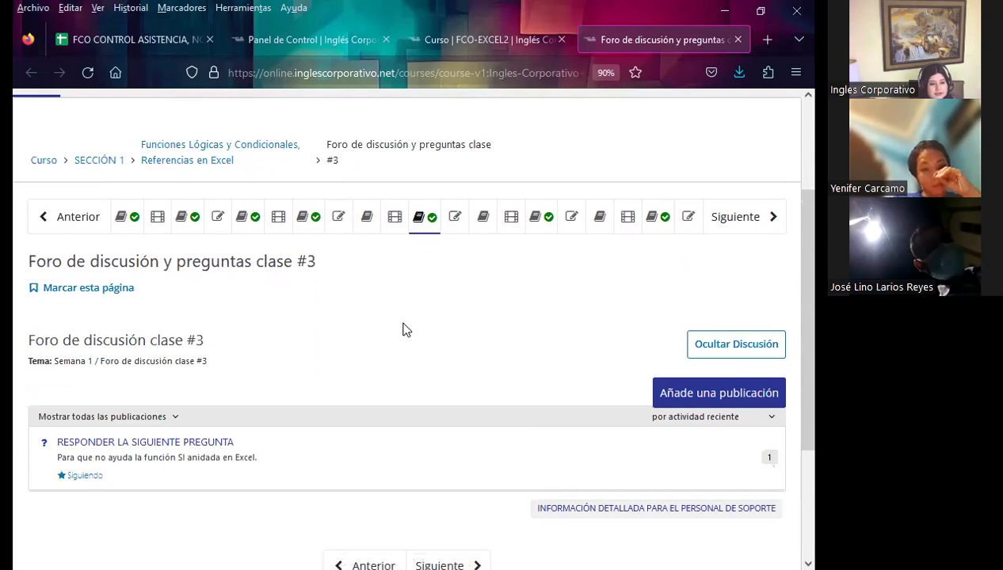
scroll(403, 329, down, 3)
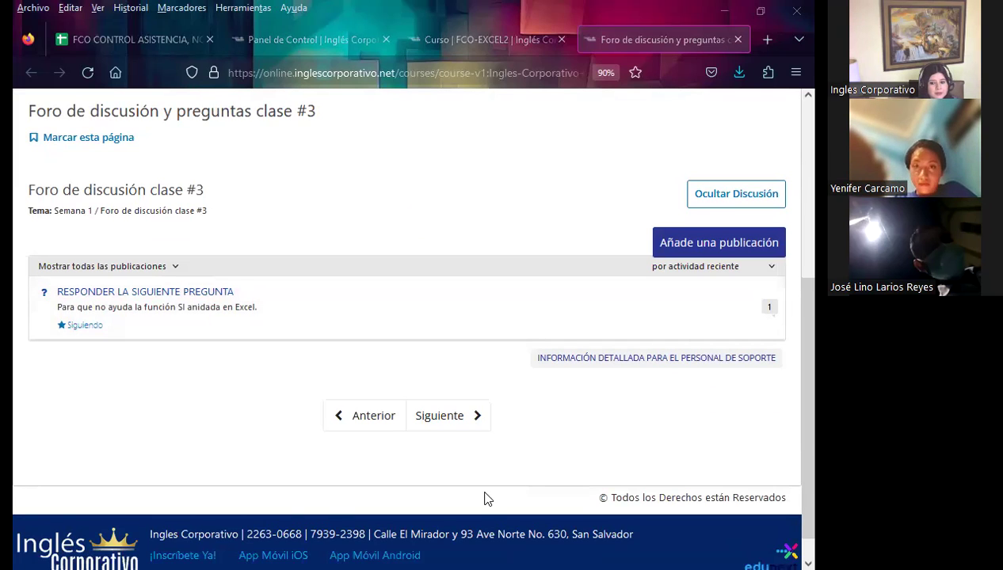
- Switch from Firefox to the CLASE 3 DE EXCEL INTERMEDIO presentation with Alt+Tab
key(alt+Tab)
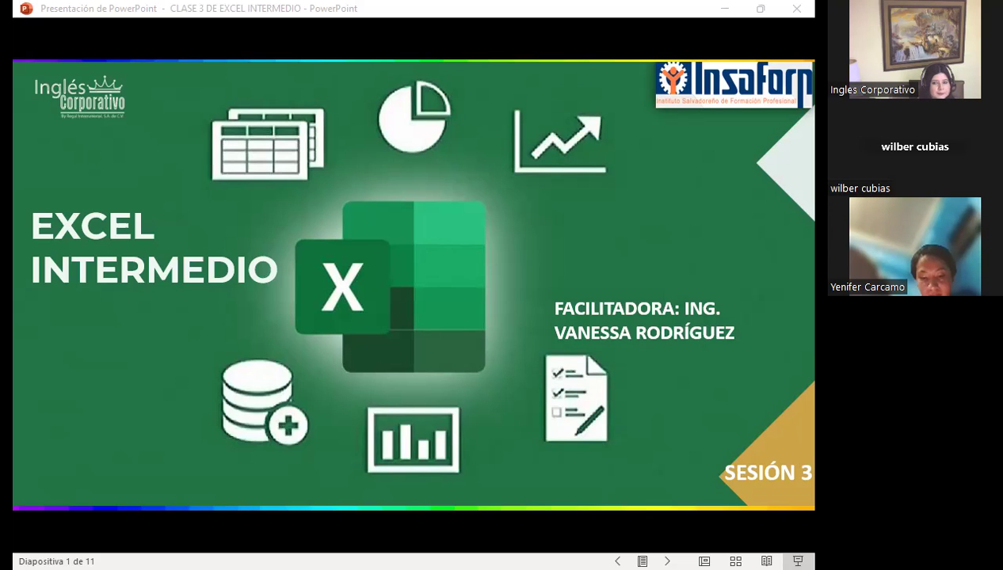
- Advance two slides, past Sesión: 3, to the AGENDA slide (3 of 11)
click(447, 328)
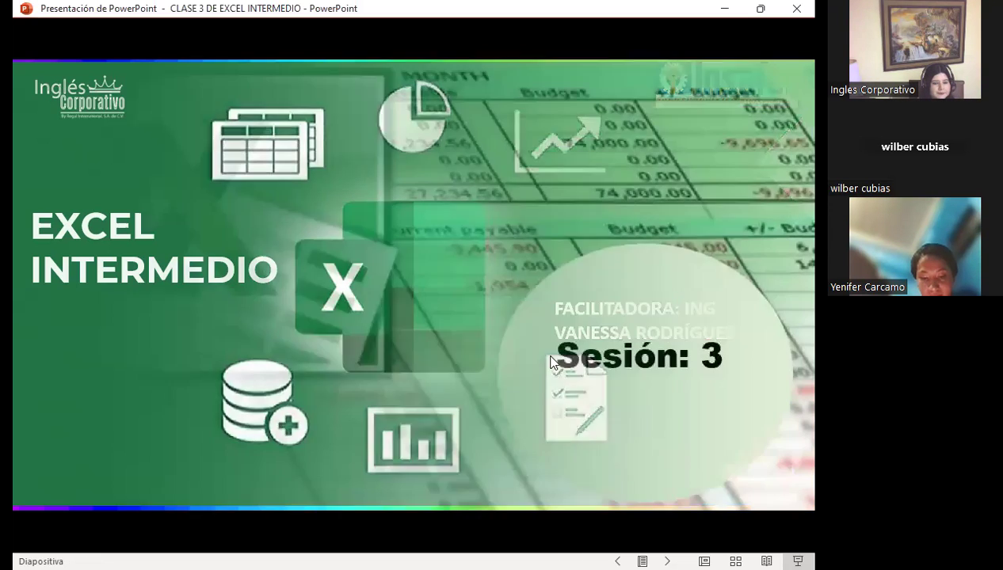
click(530, 378)
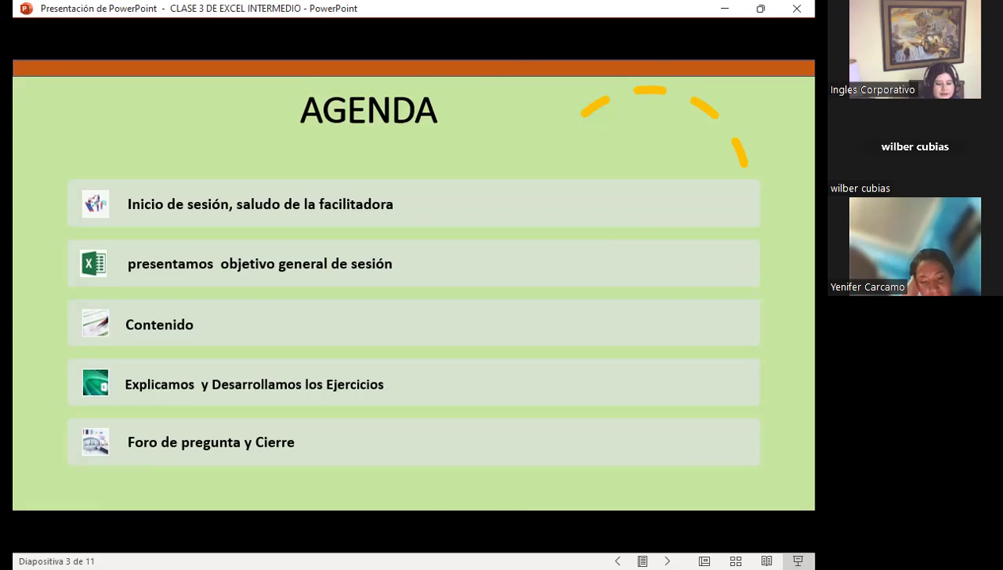
- Advance from AGENDA through the session's general objective slide toward CONTENIDOS
key(Right)
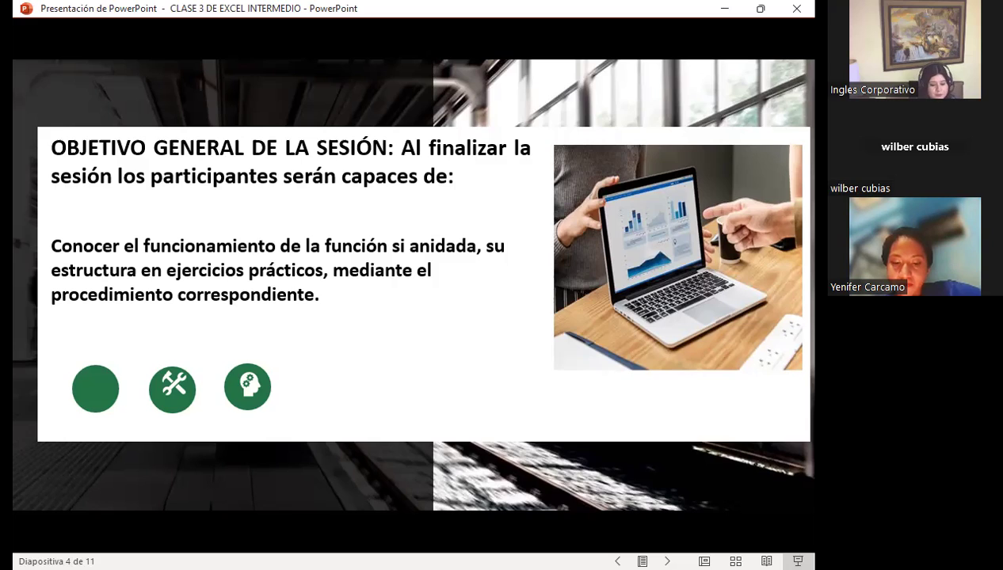
key(Right)
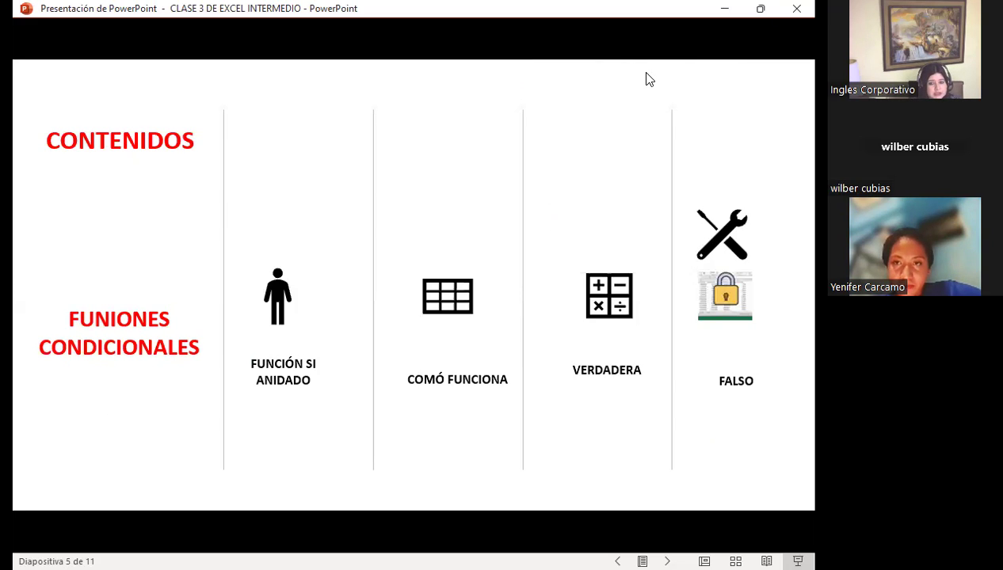
- Advance to slide 6, 'Uso:', explaining what the SI function does
click(728, 73)
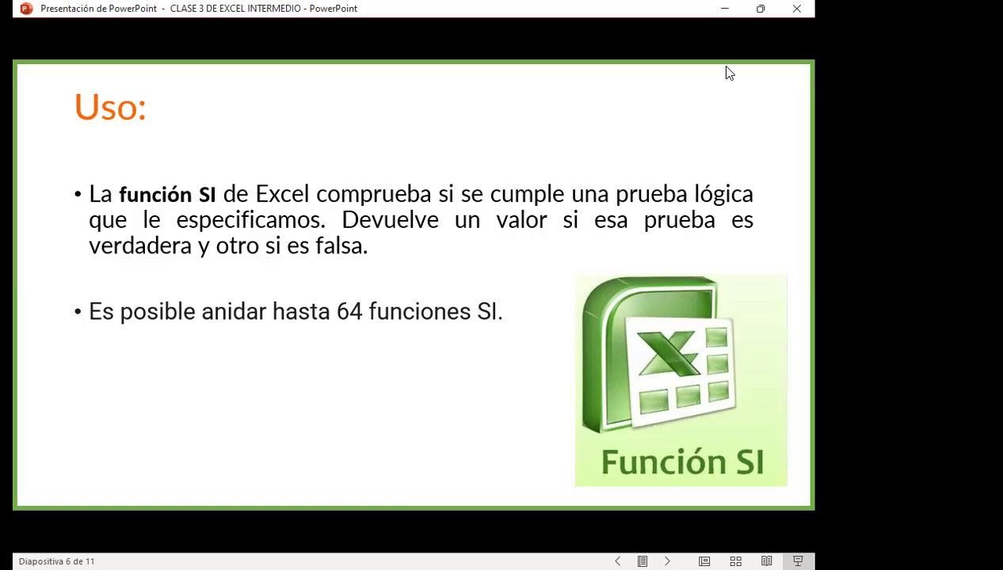
- Advance to slide 7, 'Sintaxis:', showing =SI (prueba_lógica; valor_si_verdadero; valor_si_falso)
click(729, 73)
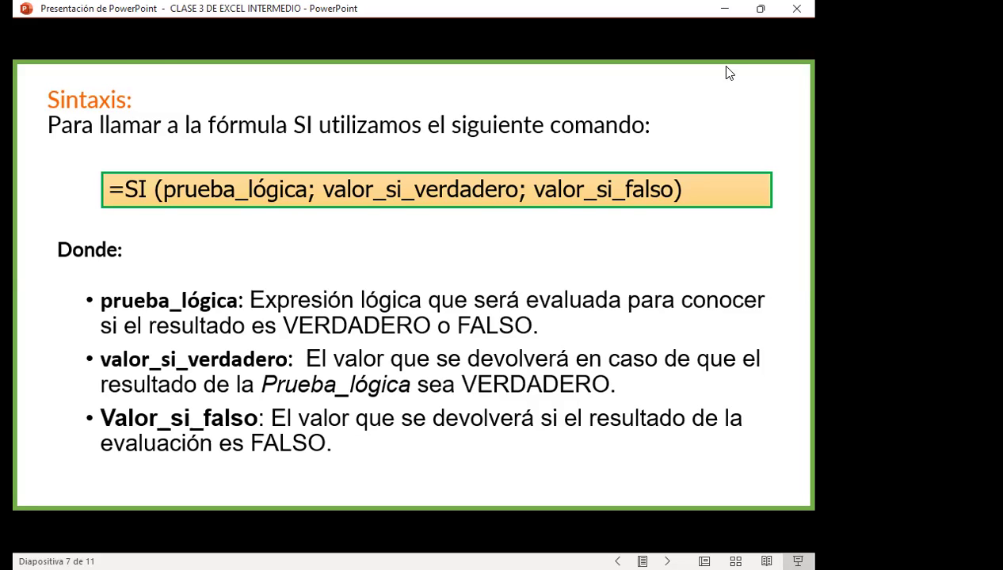
- Advance from the Sintaxis slide toward slide 8 with the SI arguments table
key(Right)
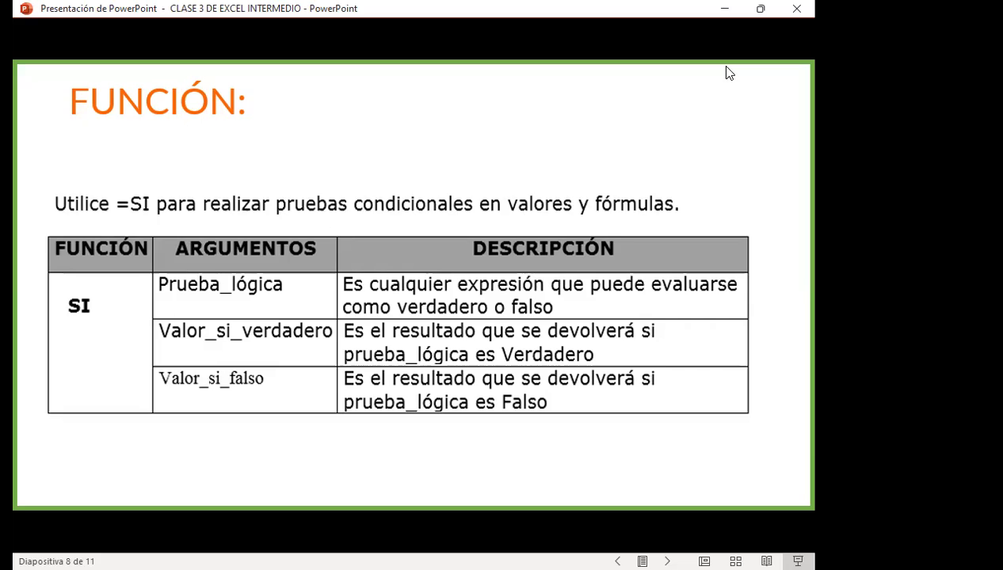
- Advance to slide 9, 'LA FUNCIÓN SI ANIDADA EN EXCEL', with its two-test flowchart
key(Right)
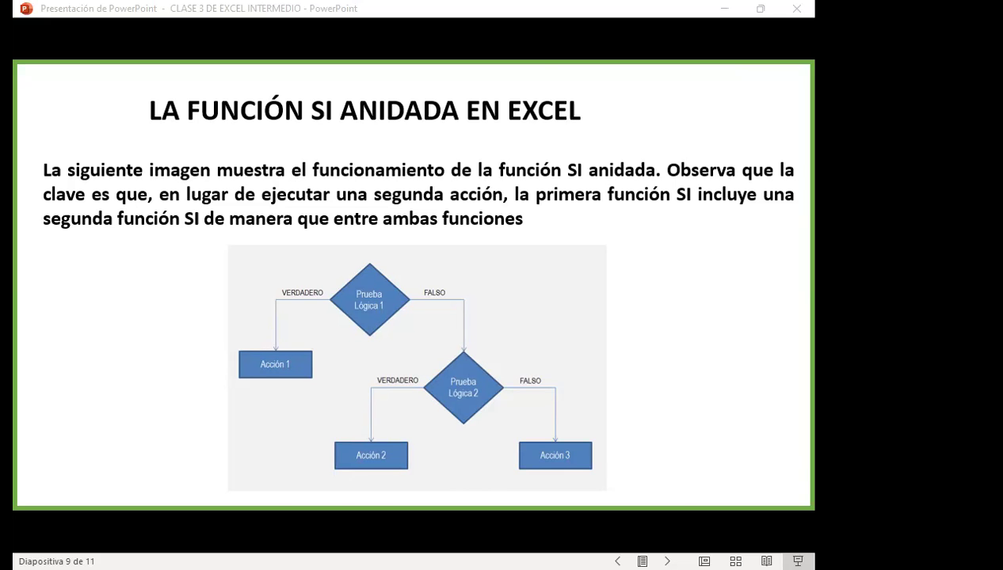
- Return to the grades workbook, nudge the DETALLE DE NOTAS image right, and select names B6:B9
key(alt+Tab)
click(389, 384)
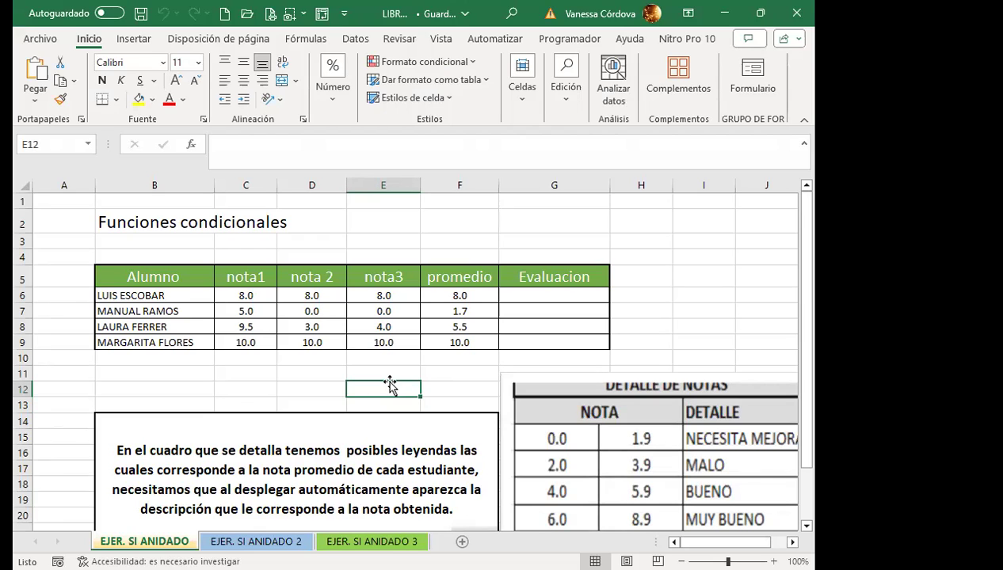
scroll(385, 378, down, 2)
mouse_move(656, 343)
mouse_down()
mouse_move(752, 336)
mouse_move(689, 349)
mouse_up()
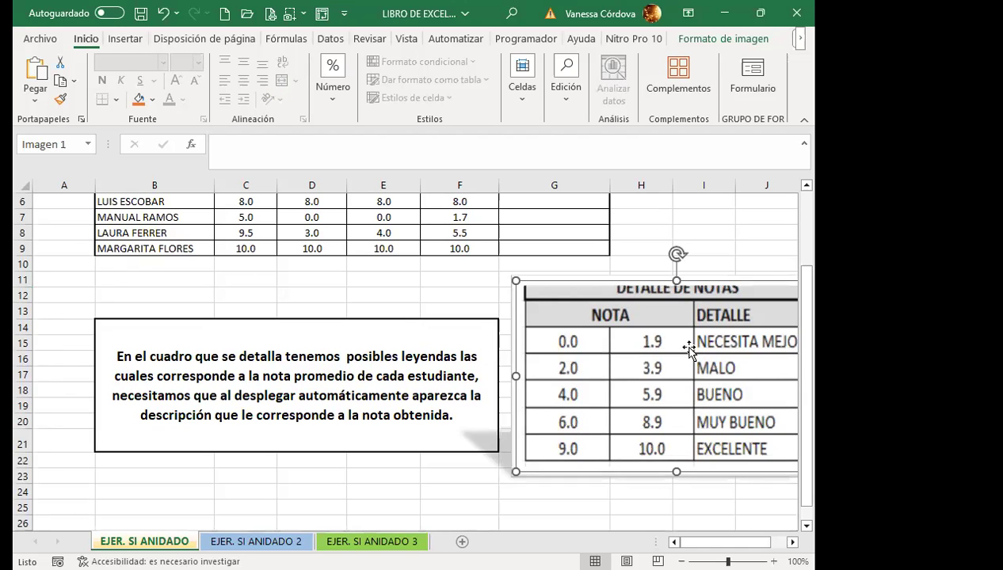
scroll(689, 349, up, 1)
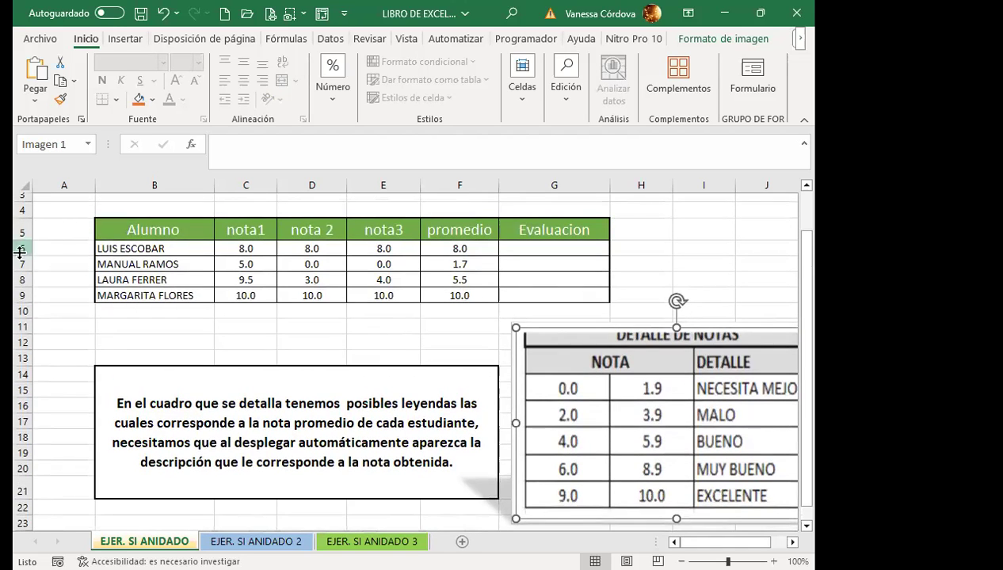
drag(170, 247, 183, 293)
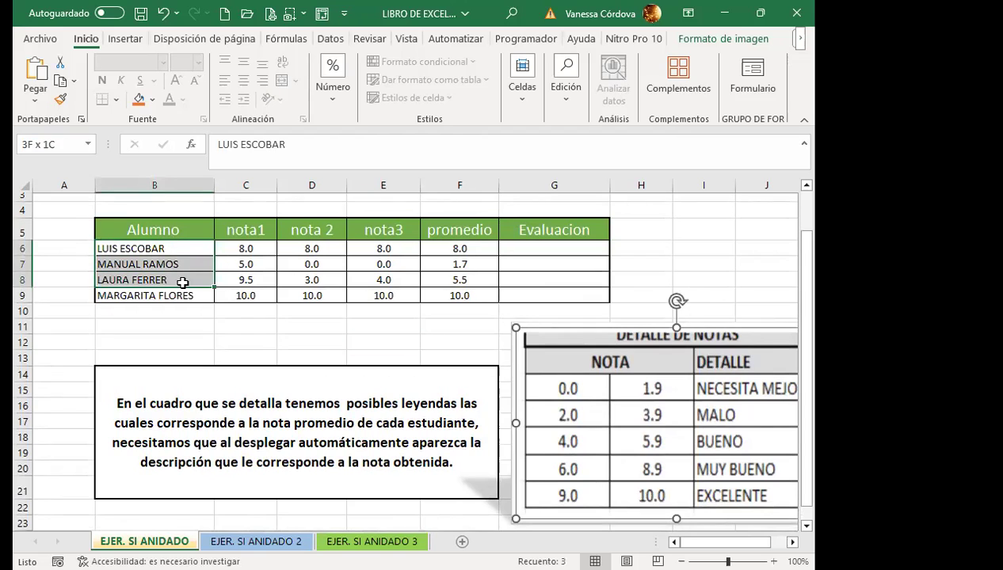
click(480, 248)
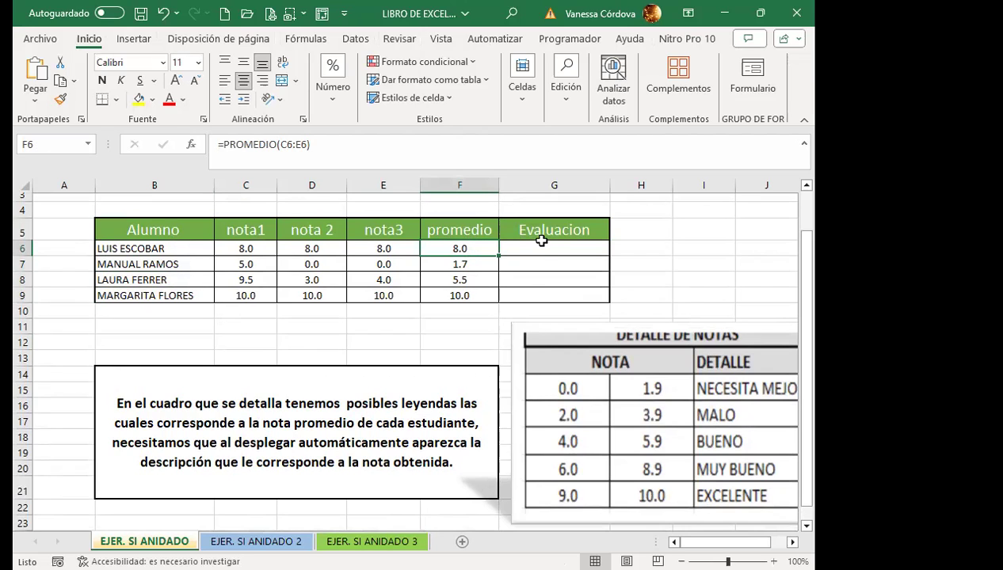
click(542, 247)
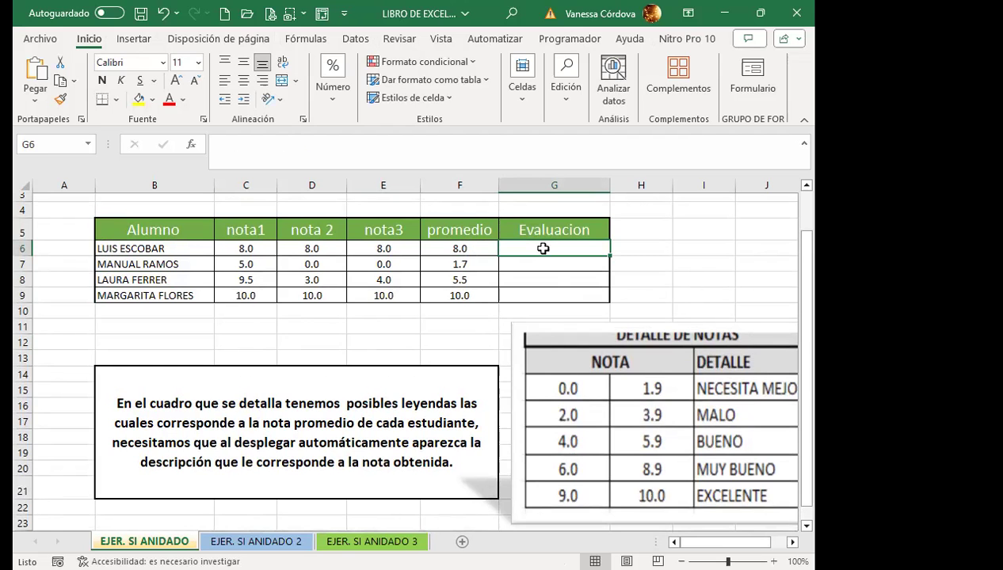
scroll(701, 399, down, 1)
scroll(775, 374, down, 1)
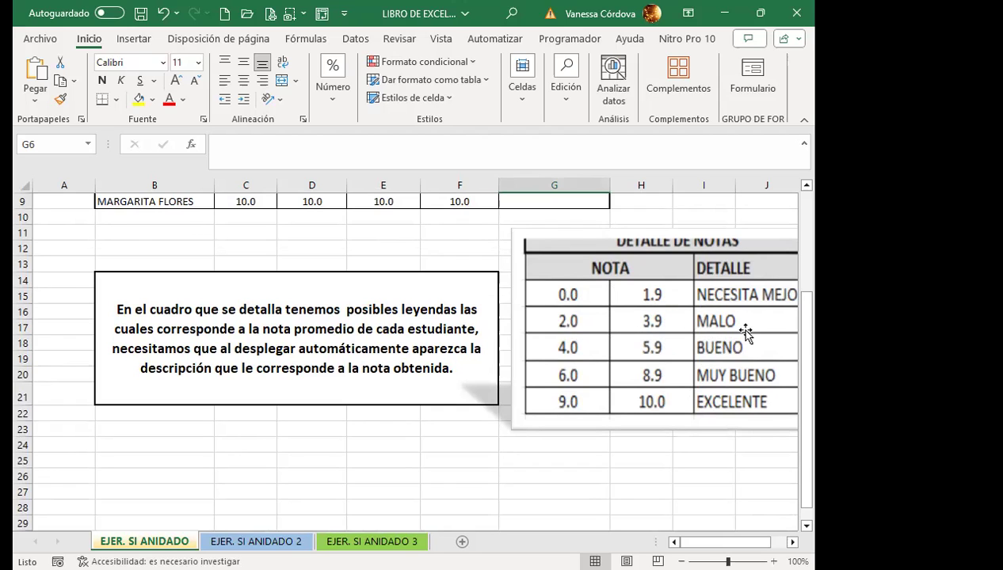
- Try shifting the DETALLE DE NOTAS image left and back right, then reselect cell G6
drag(745, 332, 694, 346)
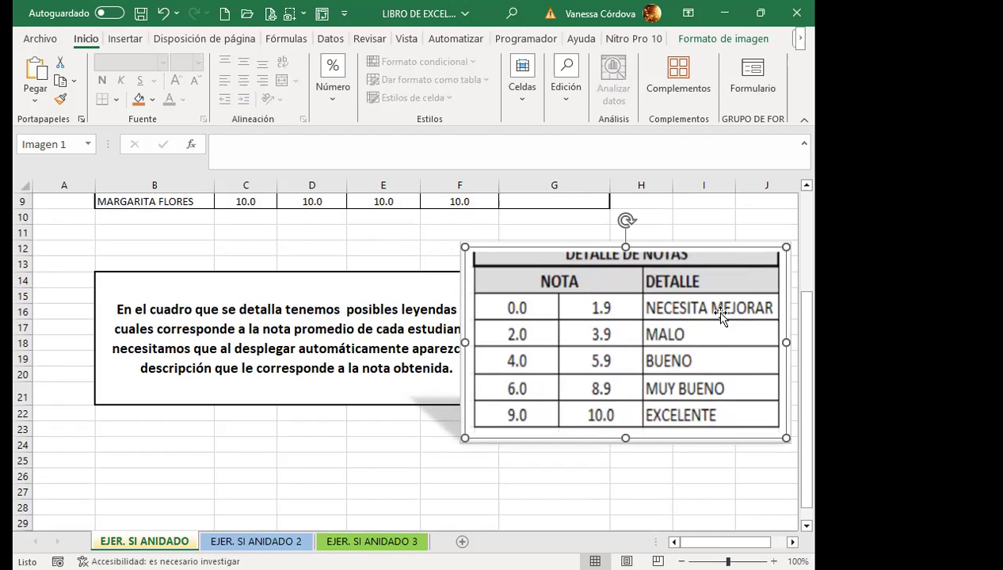
drag(600, 308, 650, 315)
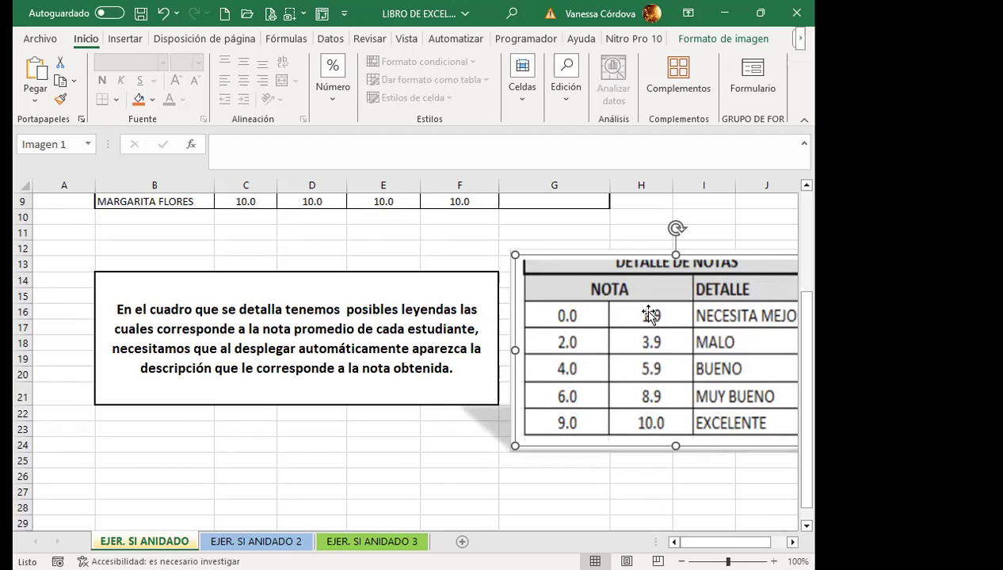
scroll(657, 333, up, 2)
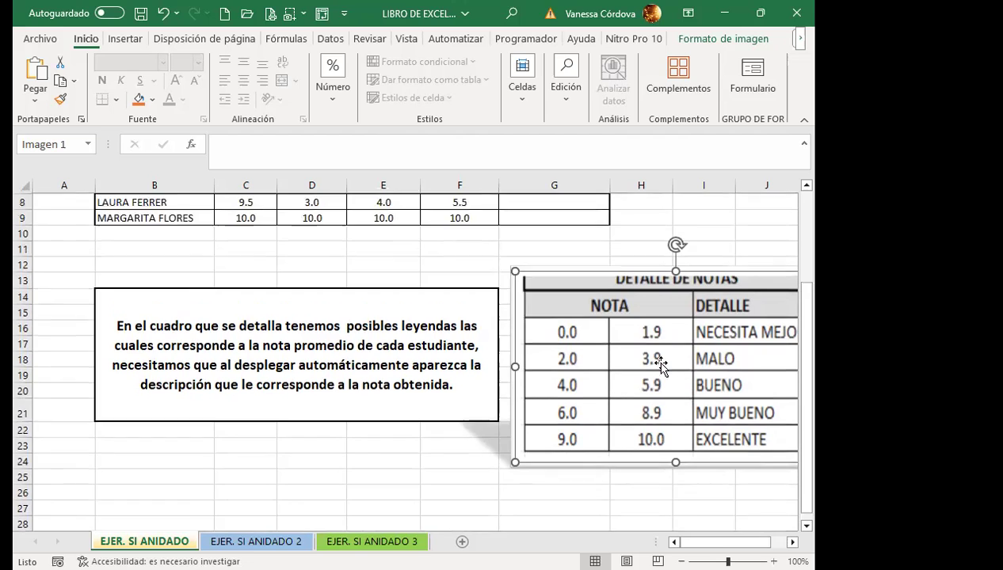
click(527, 249)
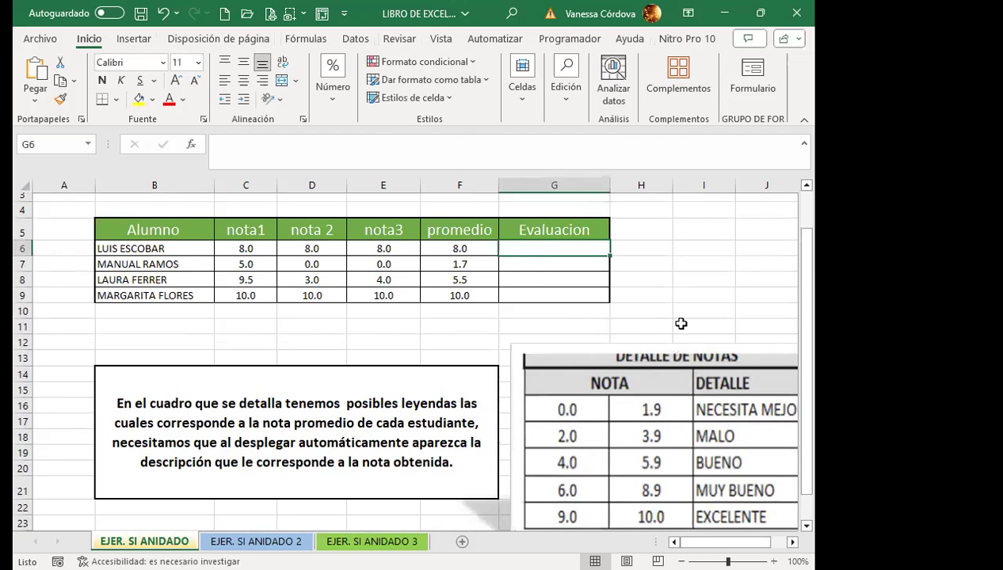
scroll(697, 384, down, 1)
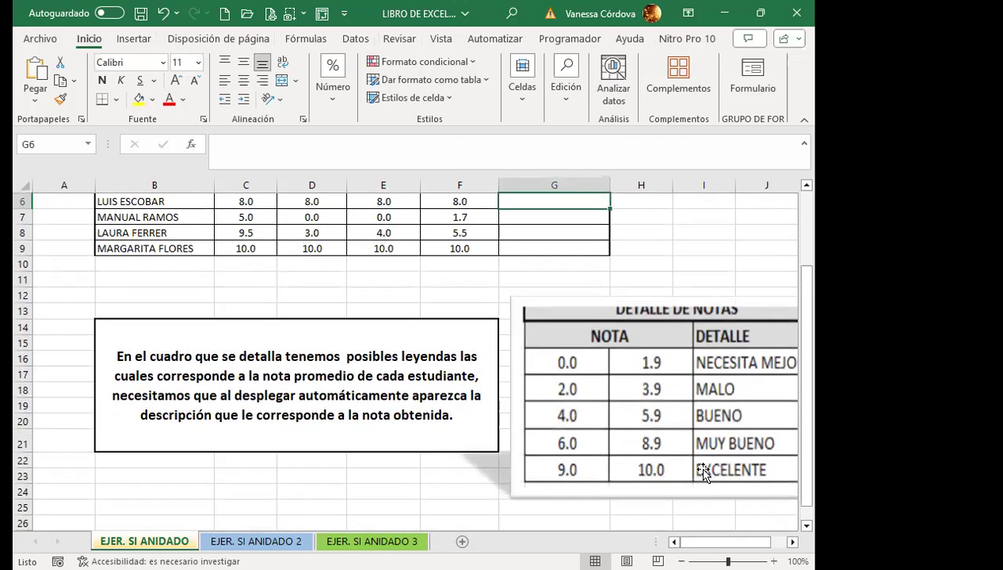
scroll(743, 469, up, 2)
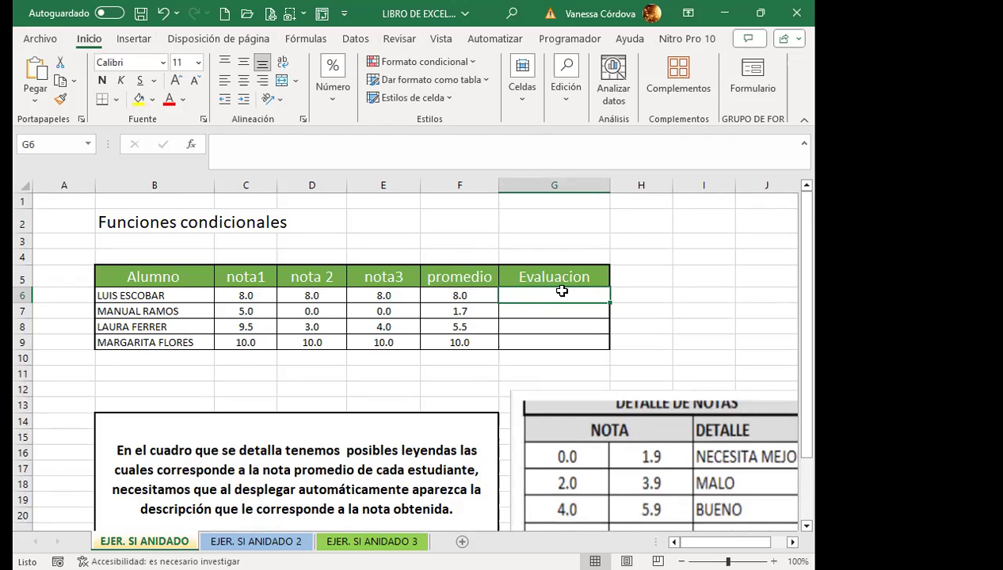
scroll(625, 294, down, 2)
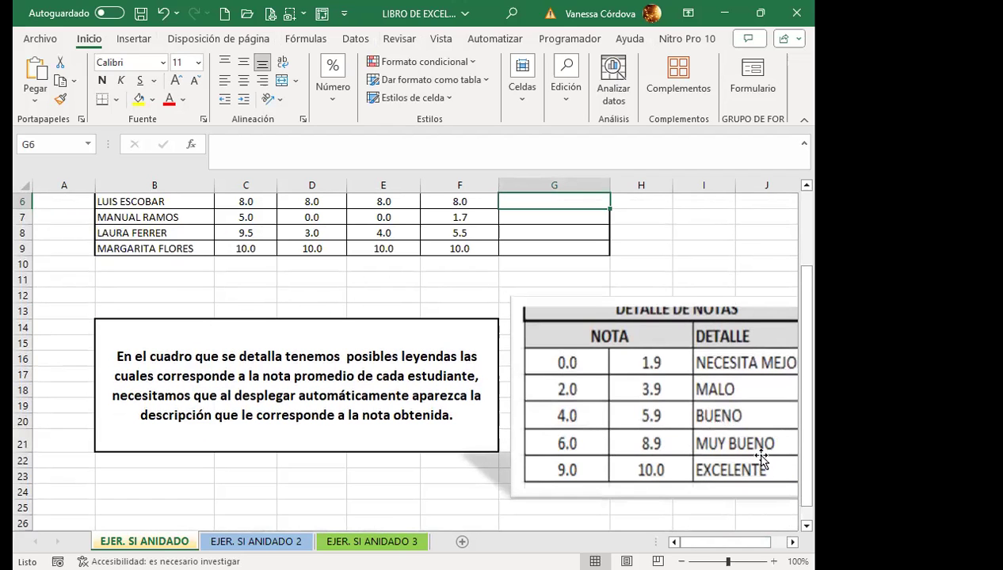
scroll(750, 457, up, 1)
scroll(659, 437, down, 1)
scroll(589, 367, up, 1)
scroll(566, 340, up, 1)
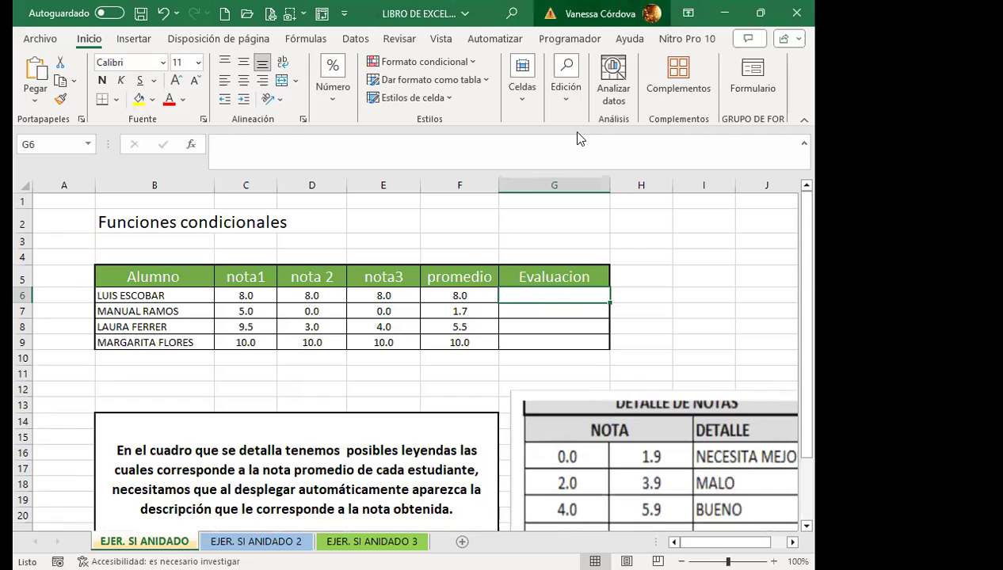
- Switch Excel to the other signed-in account from the account options
click(600, 14)
click(507, 410)
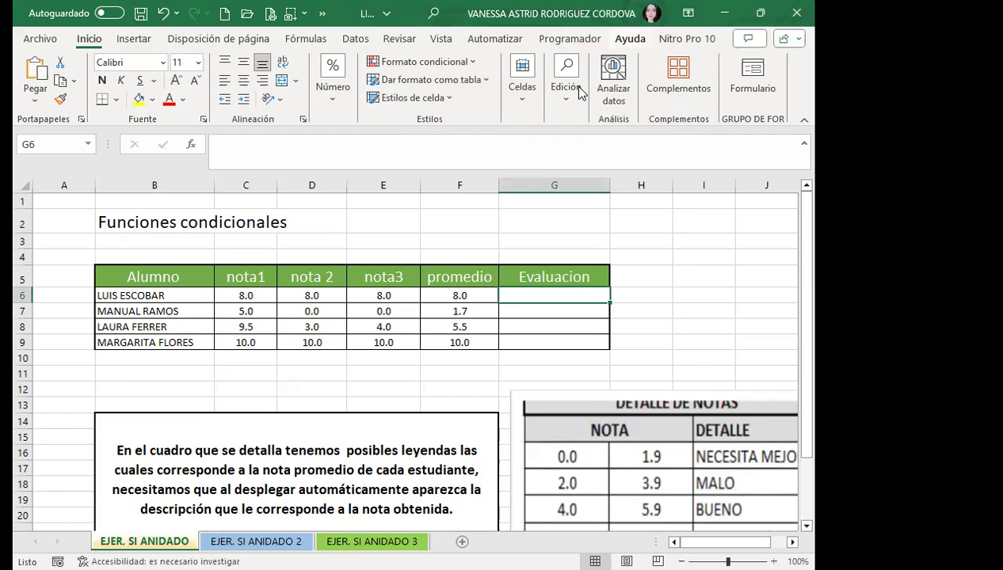
scroll(645, 468, down, 4)
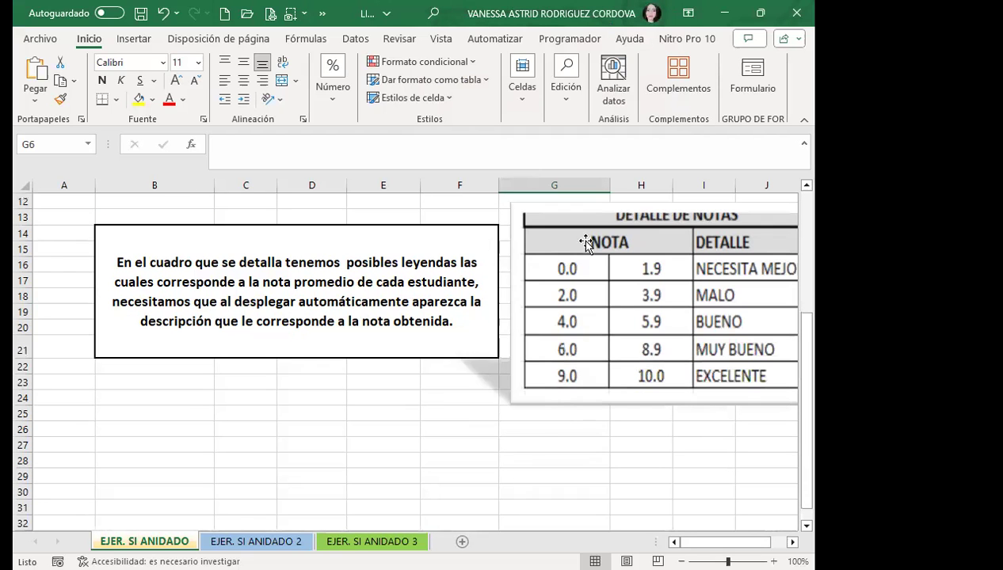
scroll(538, 332, up, 3)
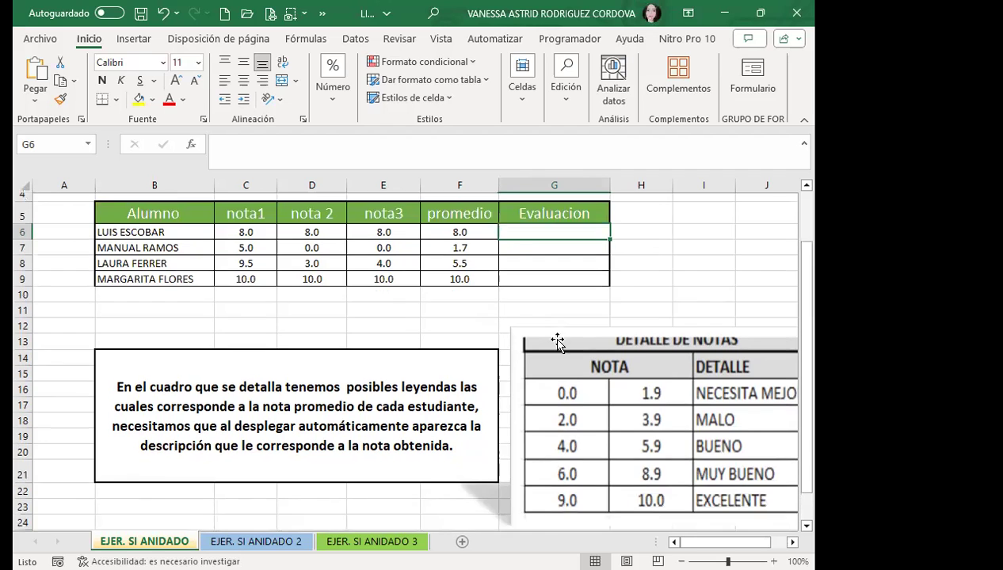
scroll(512, 246, down, 3)
- Place the grading table picture beside the instructions box, just below the student grades table
drag(647, 335, 631, 331)
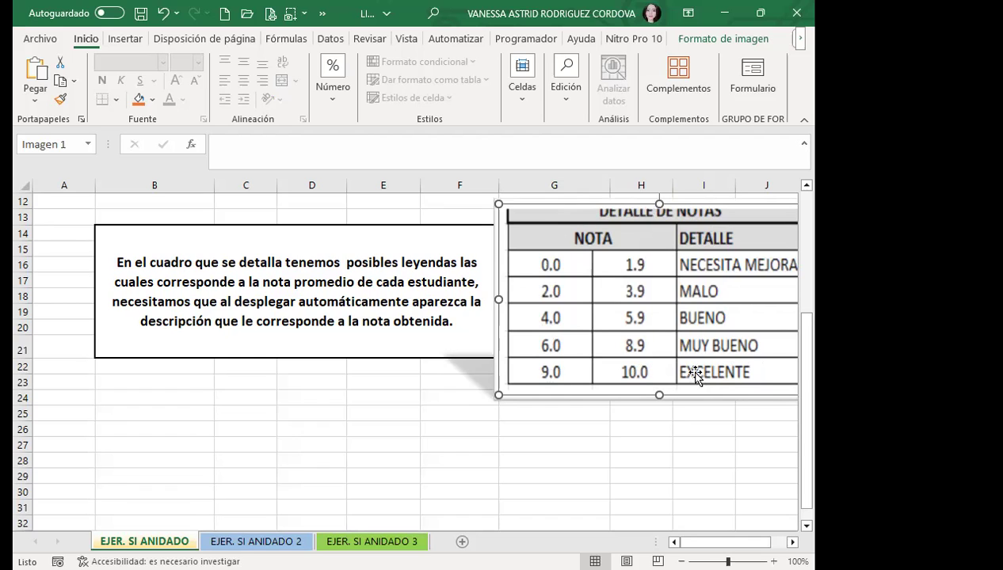
mouse_move(591, 235)
mouse_down()
mouse_move(583, 271)
mouse_move(485, 274)
mouse_up()
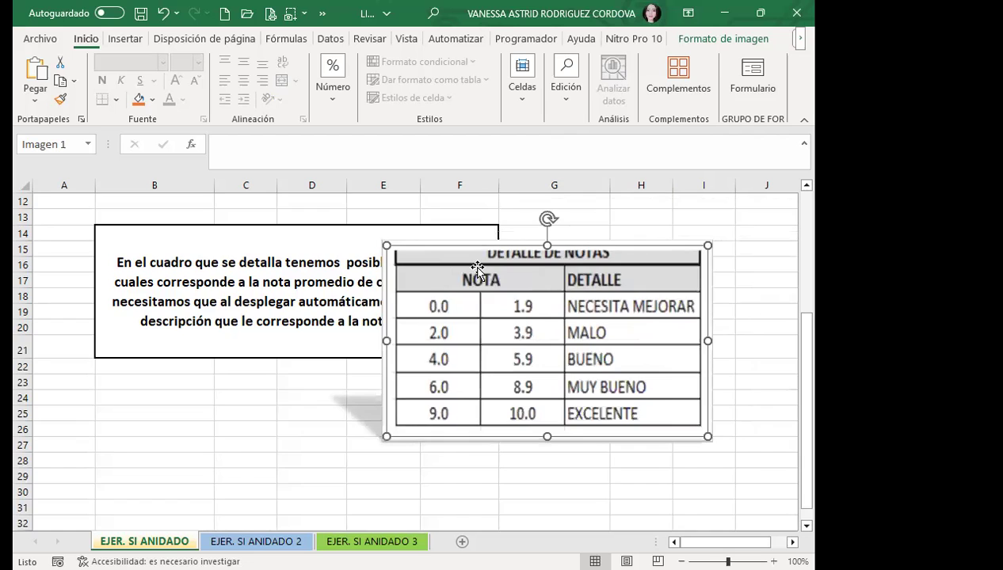
scroll(477, 270, up, 3)
drag(527, 427, 492, 358)
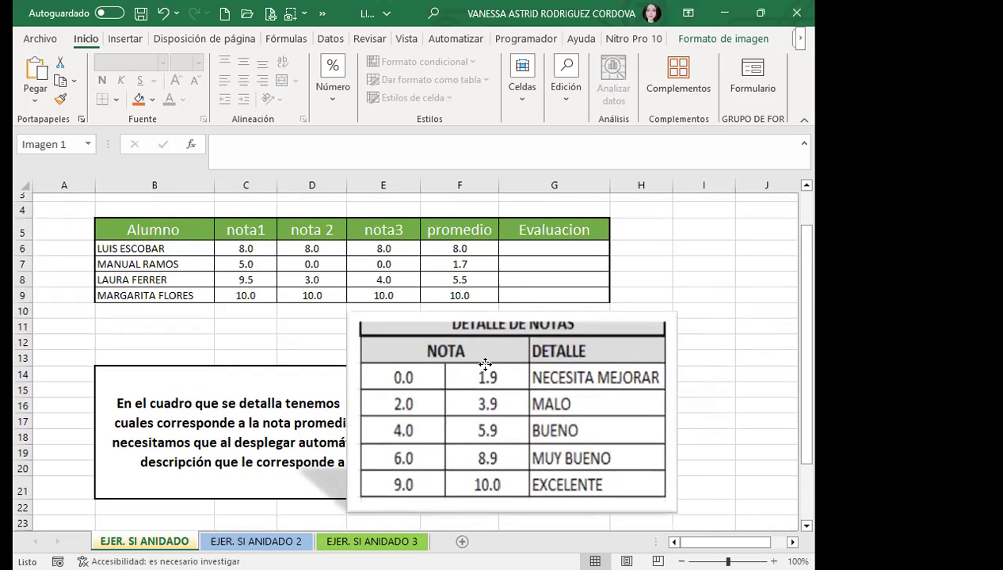
click(515, 252)
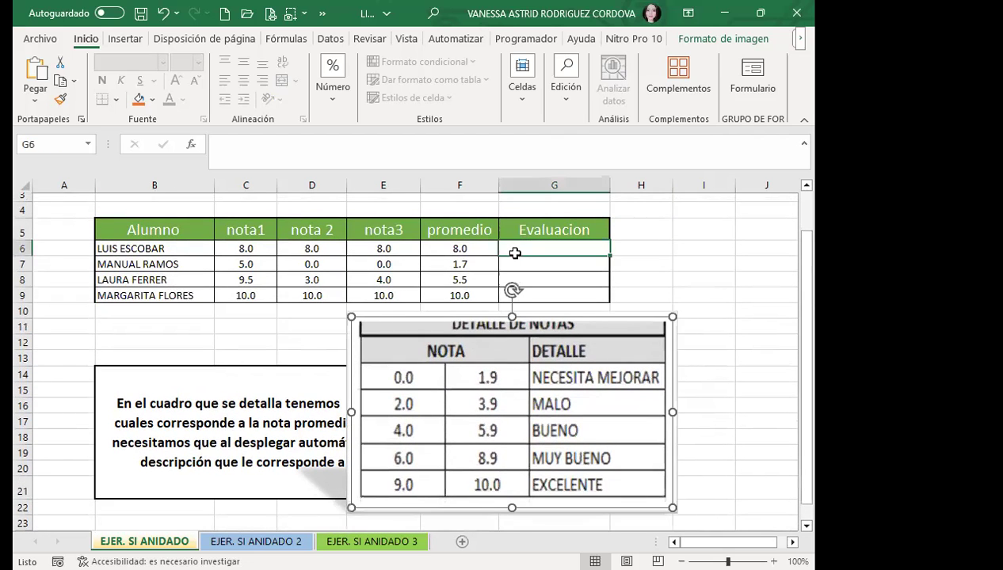
text(=)
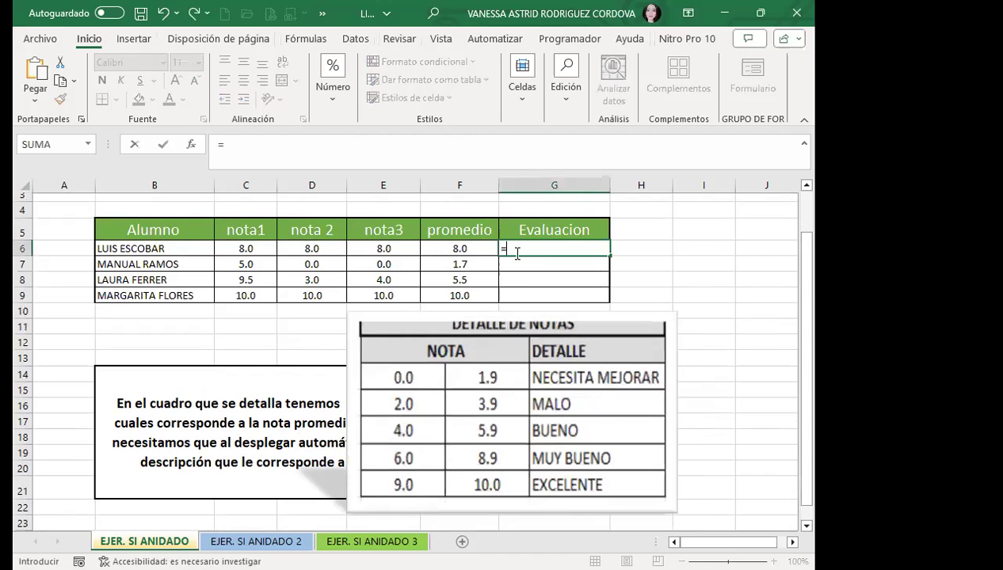
text(S)
text(I)
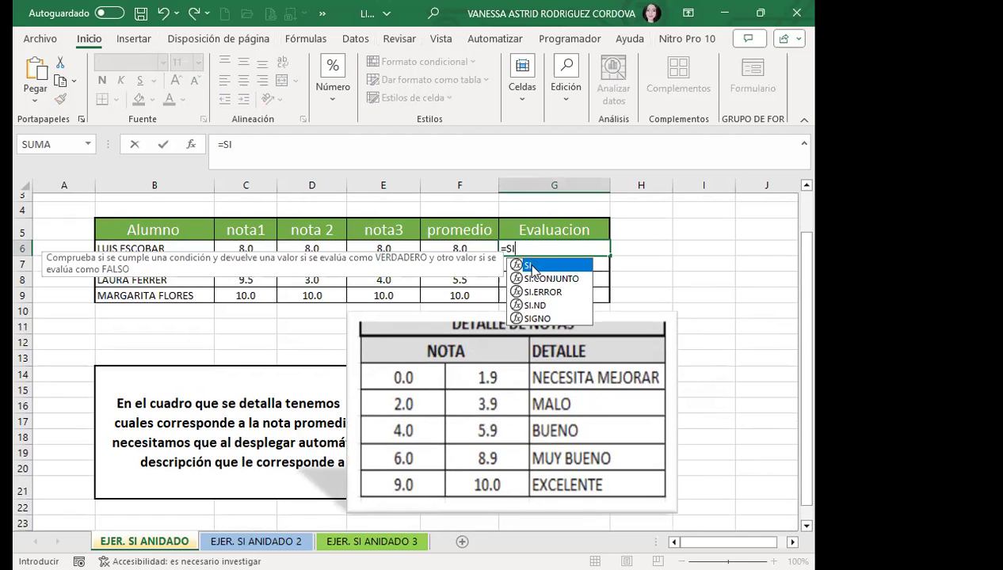
click(762, 388)
click(534, 251)
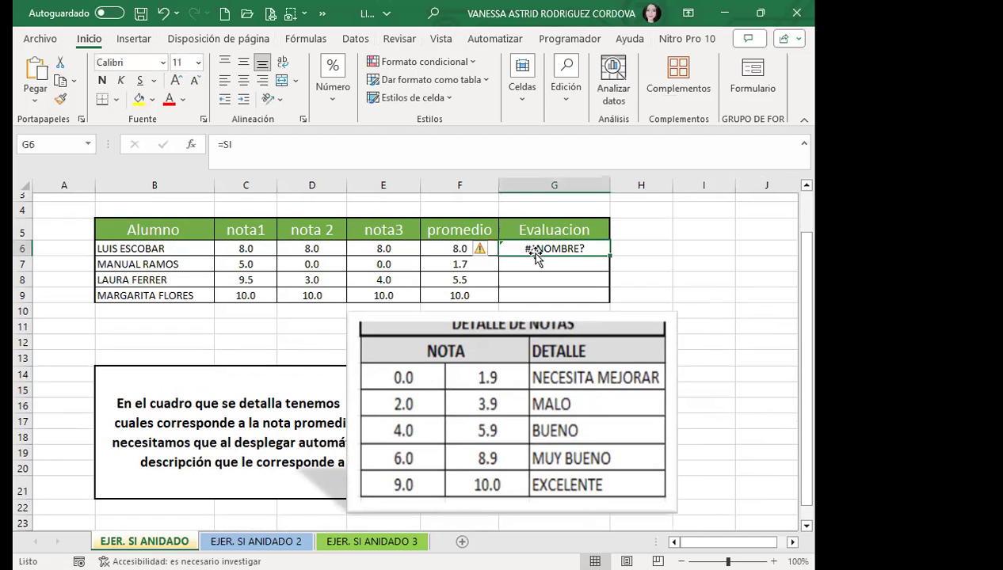
key(Delete)
- Position the DETALLE DE NOTAS picture under columns E–H, beneath the promedio and Evaluacion headings
scroll(357, 447, right, 1)
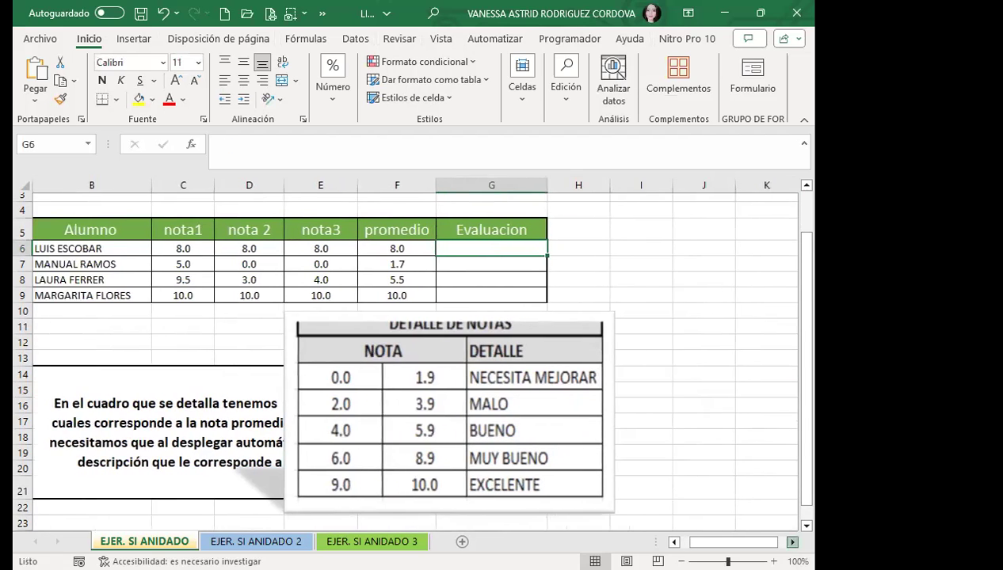
scroll(358, 448, right, 1)
scroll(358, 448, right, 1)
drag(319, 342, 454, 349)
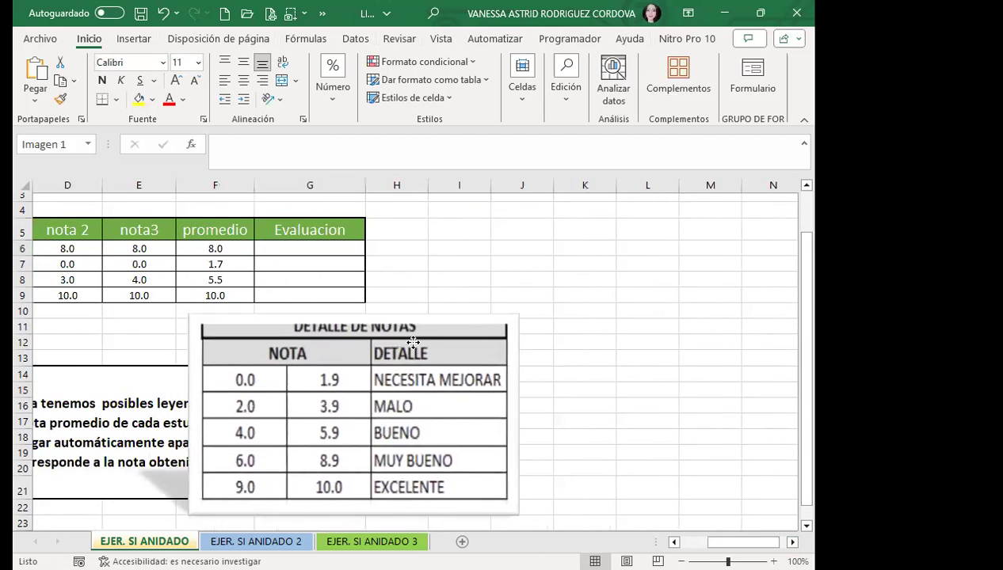
click(304, 252)
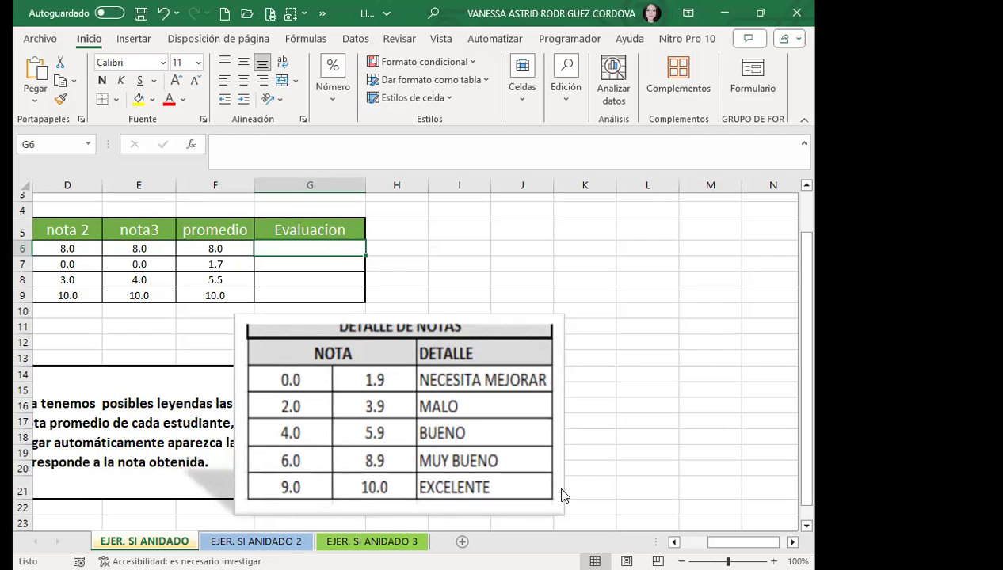
click(445, 335)
mouse_move(351, 353)
mouse_down()
mouse_move(334, 351)
mouse_move(344, 375)
mouse_up()
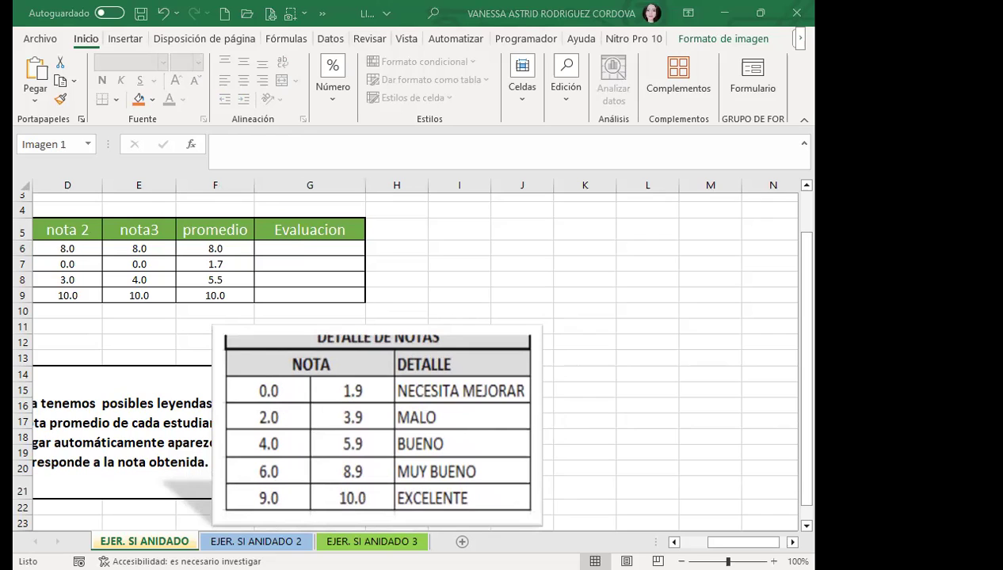
- Start the formula =SI( in cell G6 using the function autocomplete list
click(305, 248)
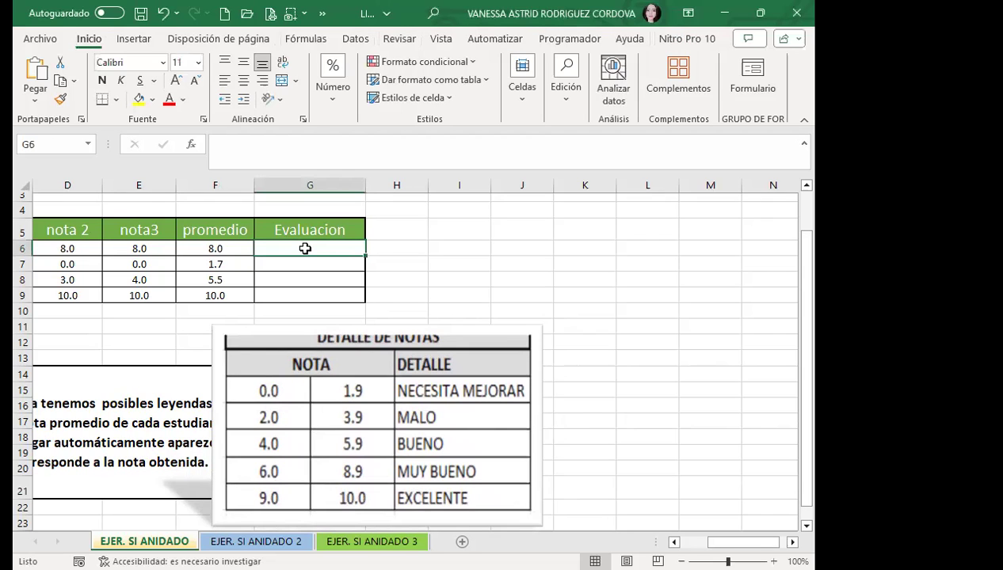
text(=)
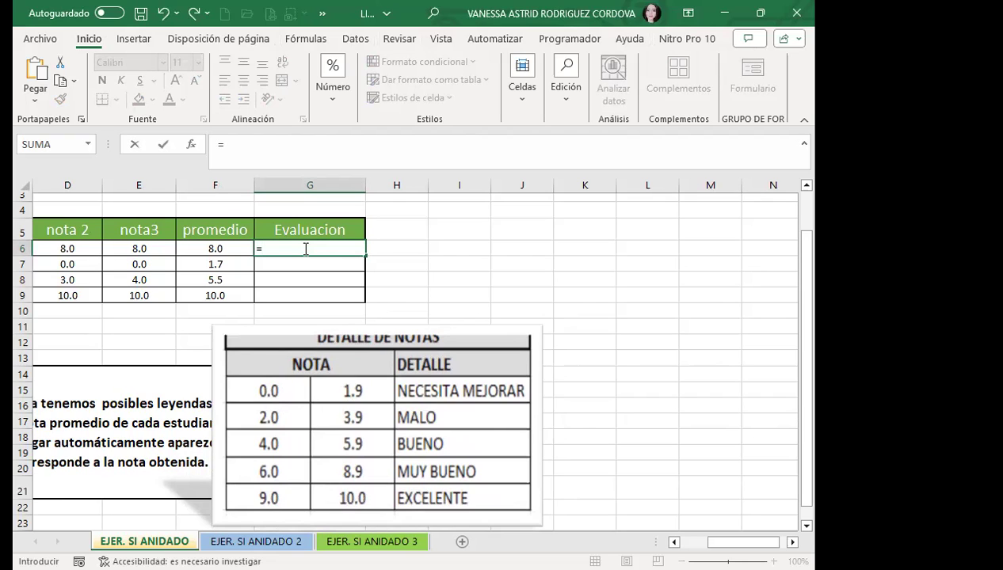
text(SI)
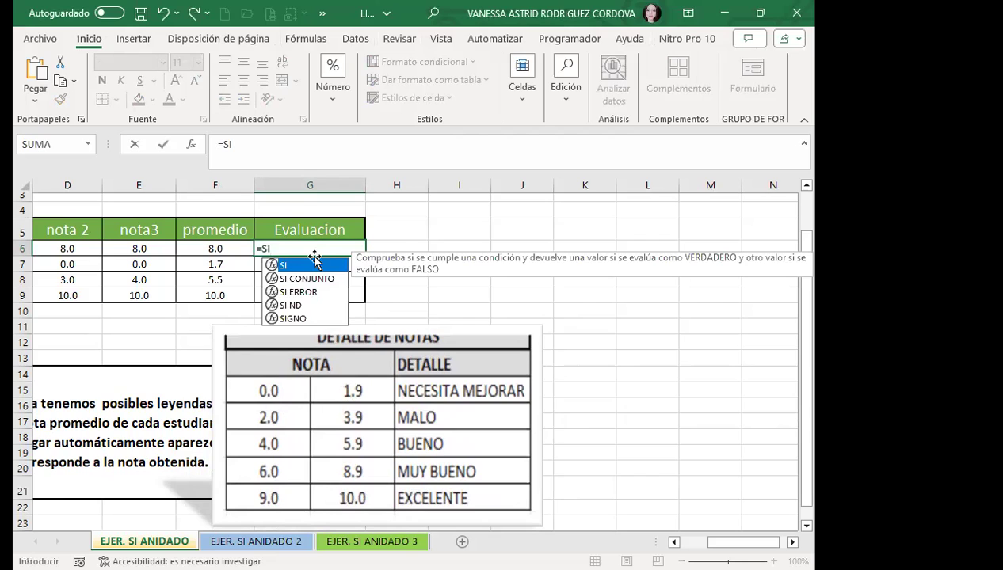
double_click(301, 267)
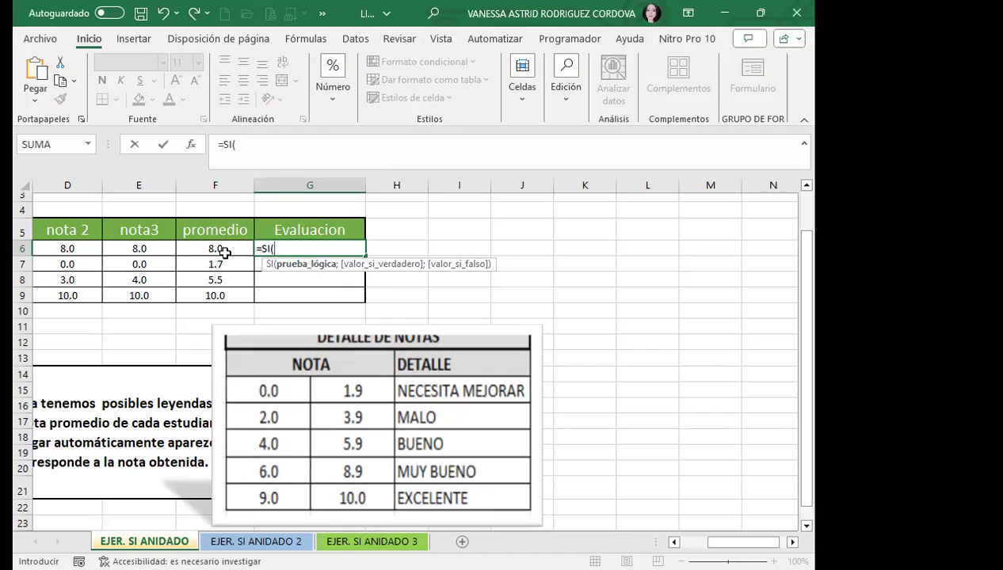
- Add the F6 promedio reference to the formula, giving =SI(F6
click(232, 244)
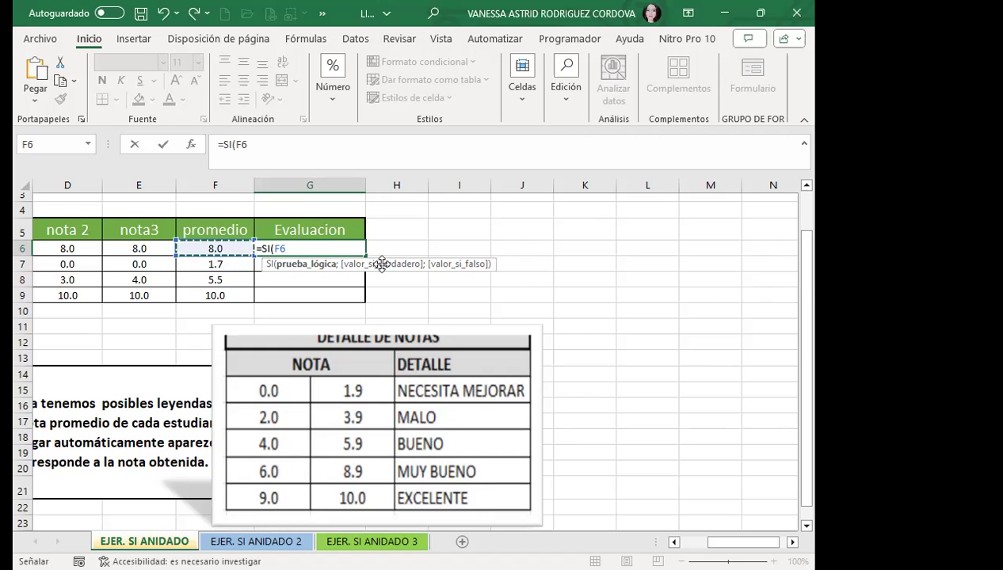
- Make G6 return "EXCELENTE" when F6>=9, and begin a nested SI for the false case
text(<)
key(BackSpace)
text(>)
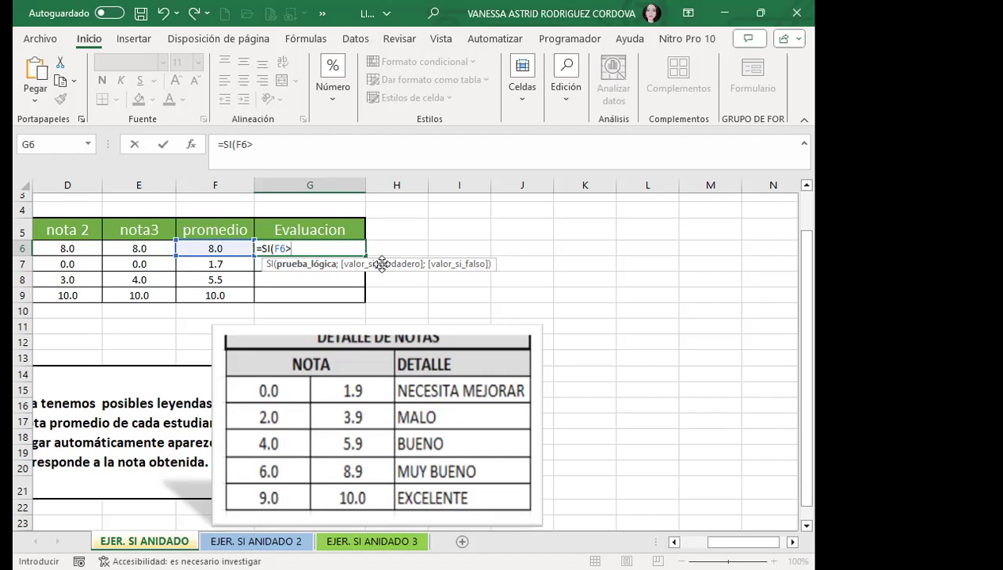
text(=)
text(9)
text(;"EXCE)
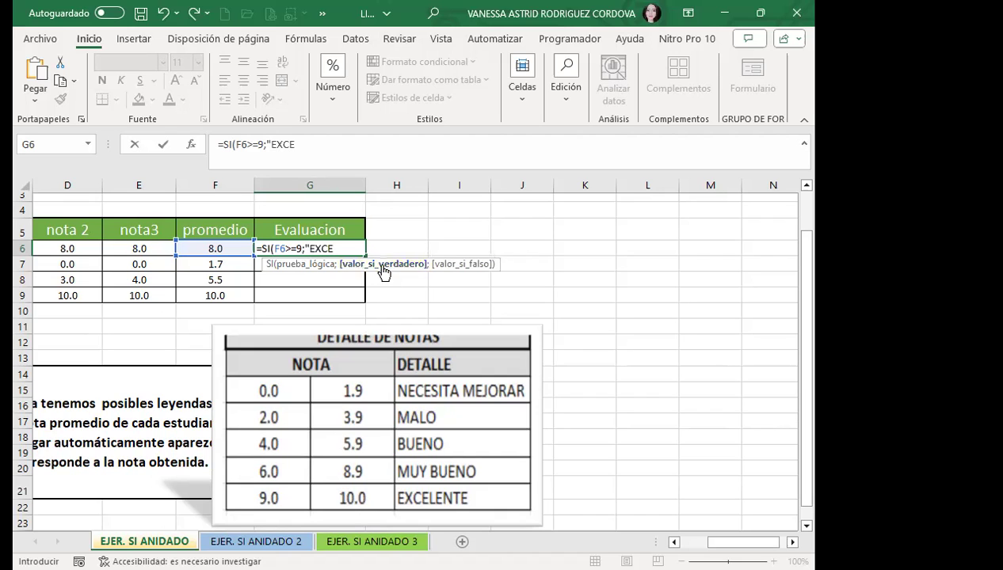
text(LENTE)
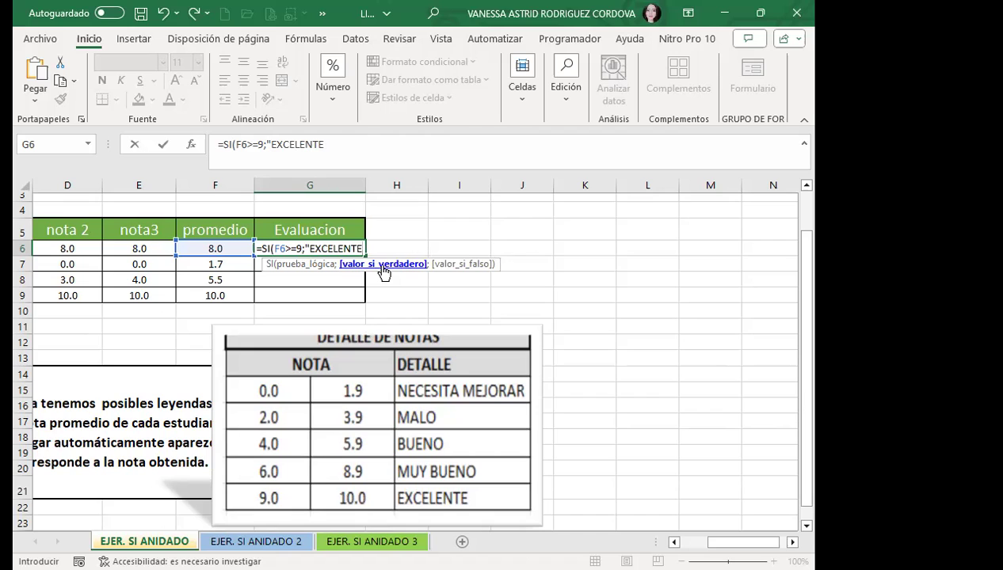
text(")
text(;)
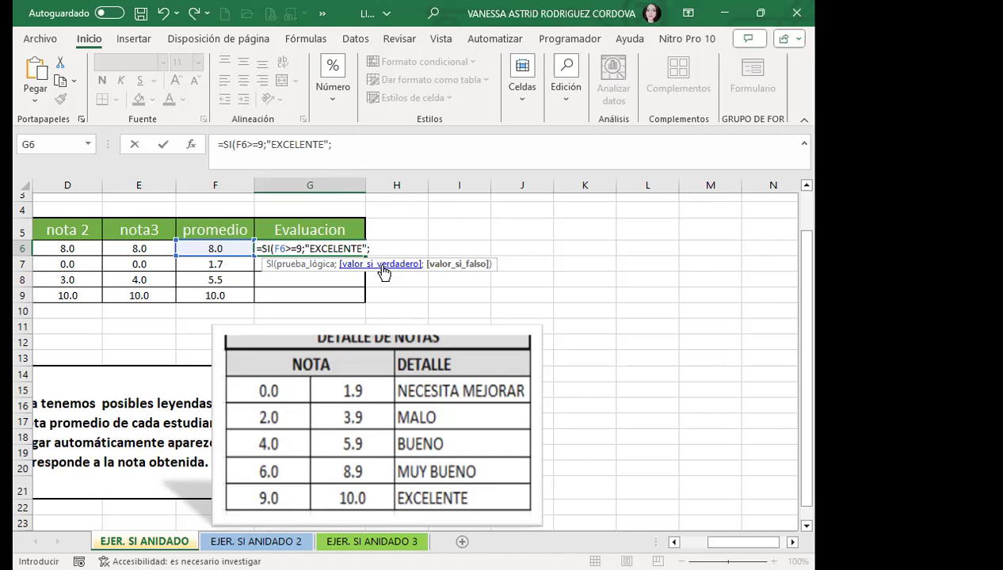
text(SI)
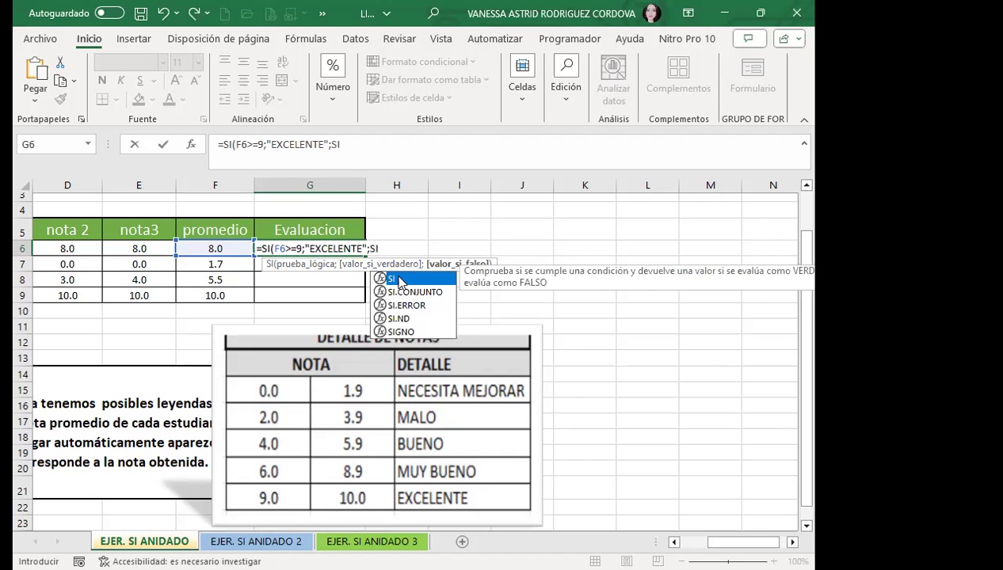
- Nest a second SI returning "MUY BUENO" when F6>=6, then start a third SI
double_click(398, 279)
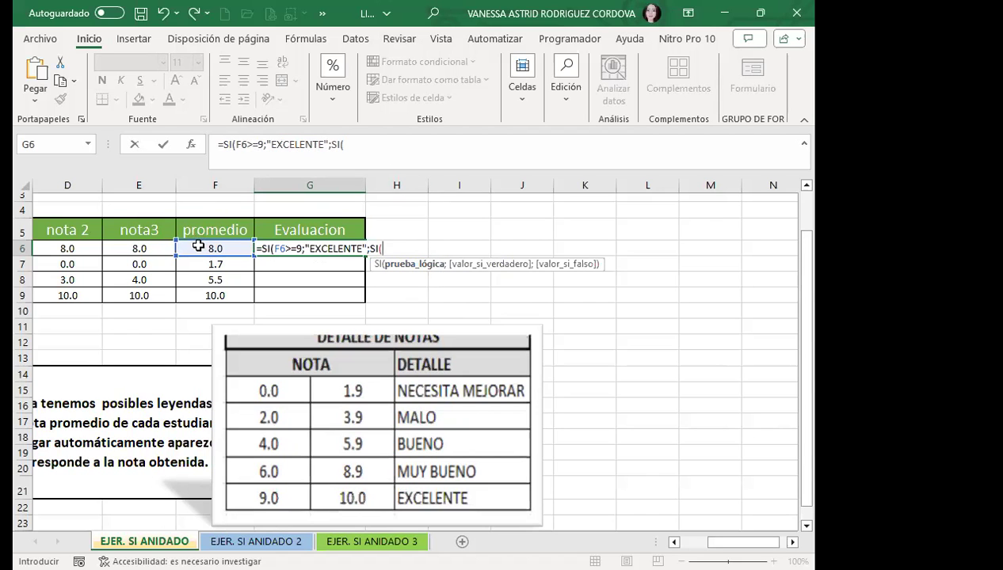
click(198, 246)
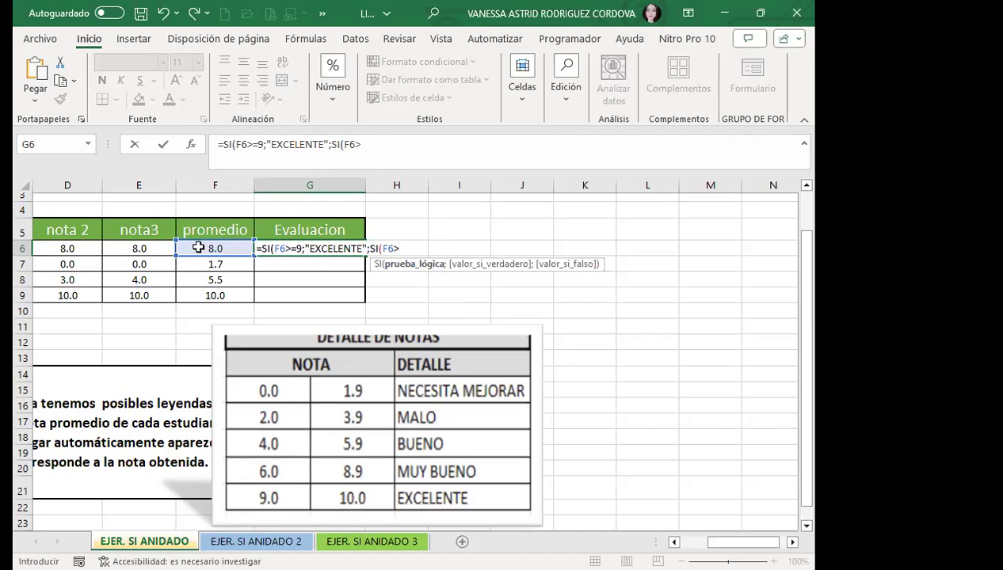
text(>=)
text(6)
text(;")
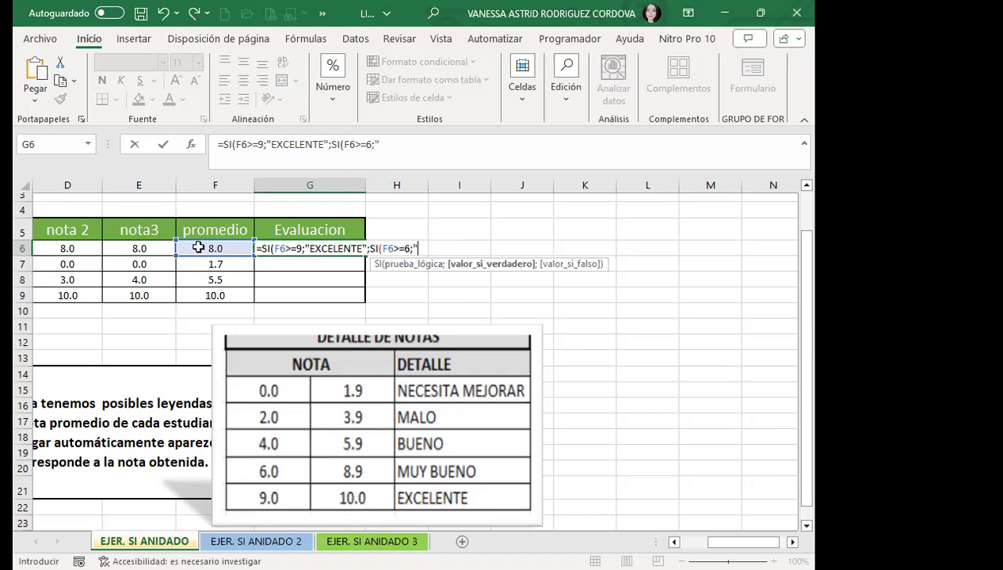
text(MUY BUENO)
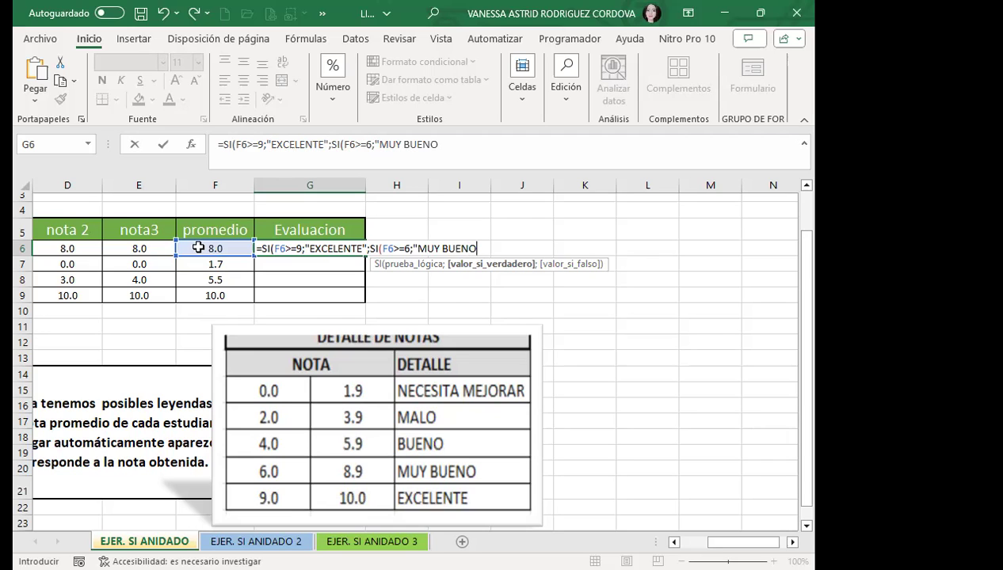
text(")
text(;)
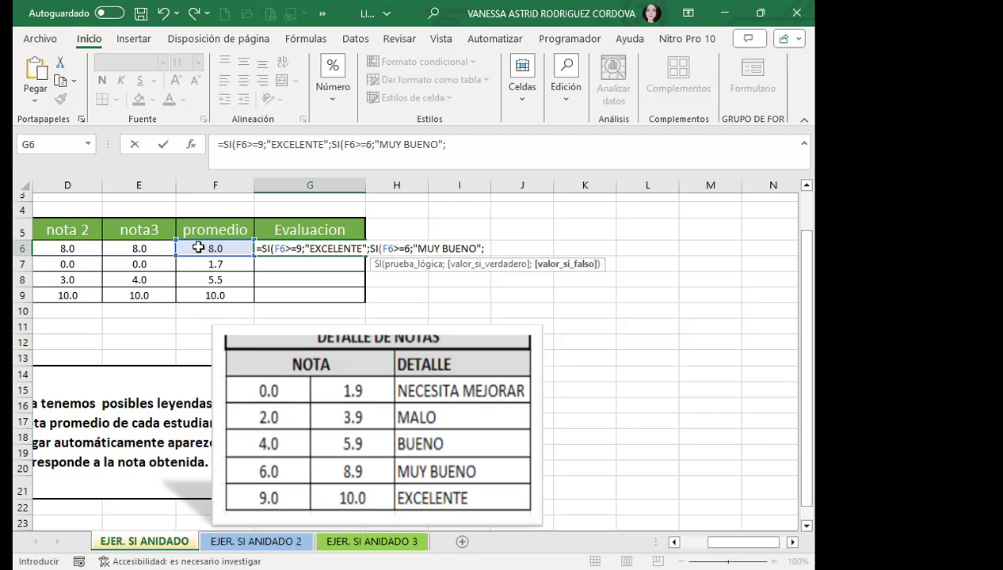
text(SI)
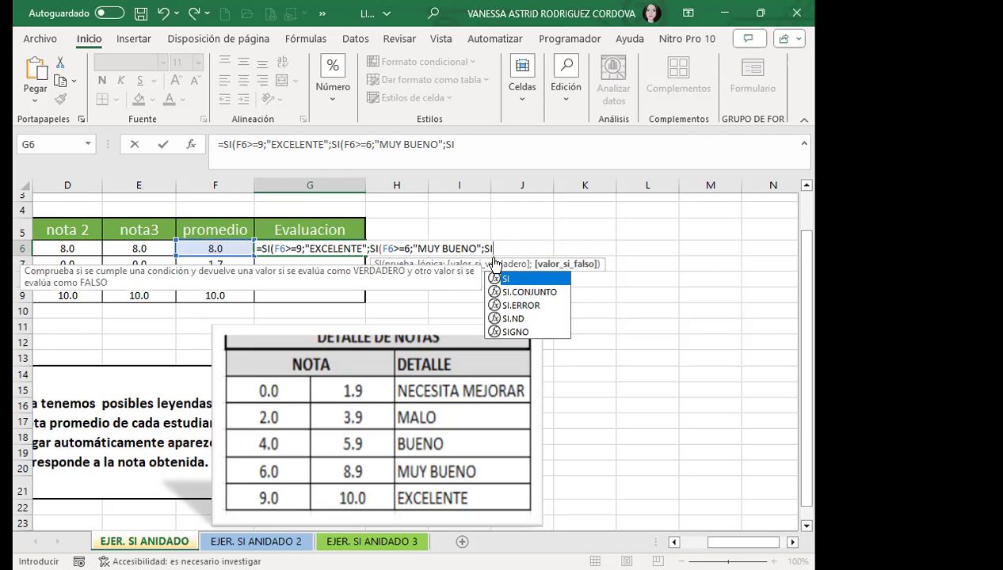
- Nest a third SI returning "BUENO" when F6>=4, then open a fourth SI
double_click(515, 279)
click(209, 250)
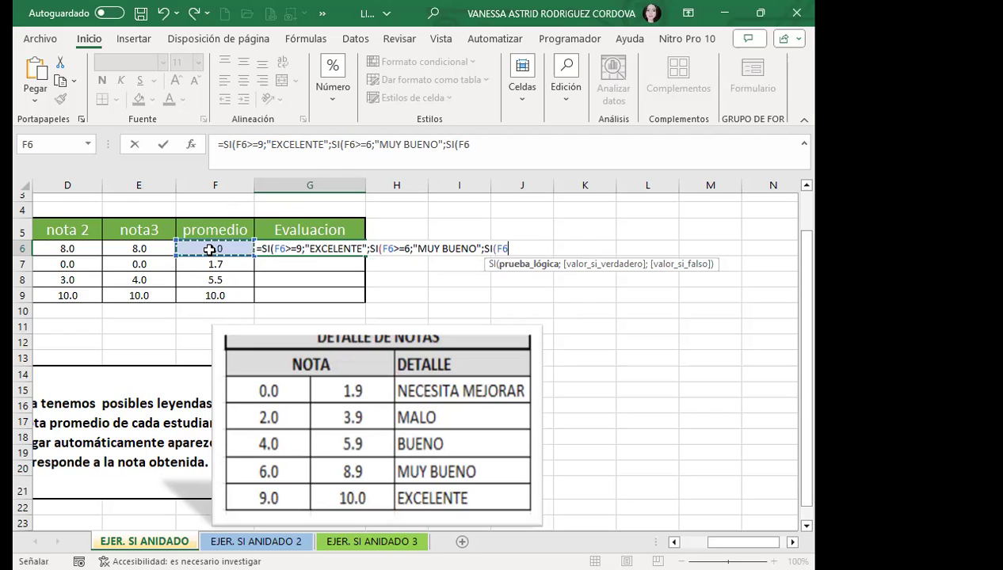
text(>)
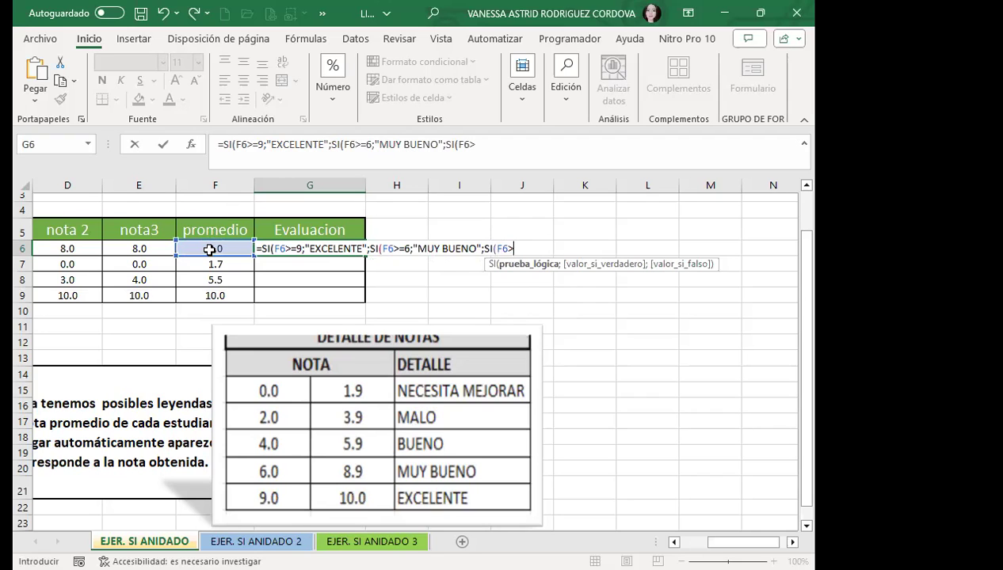
text(=4)
text(;")
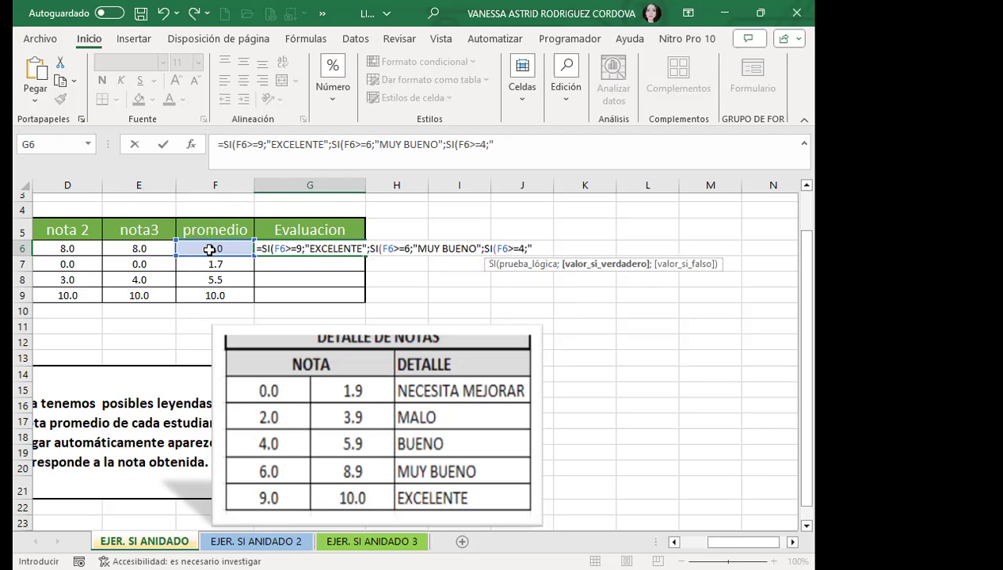
text(BUENO")
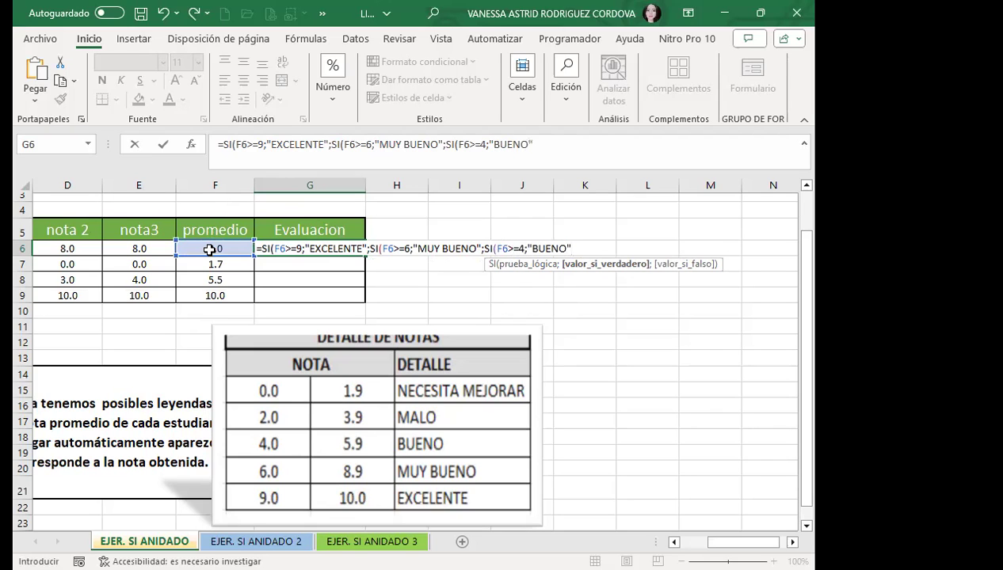
text(;)
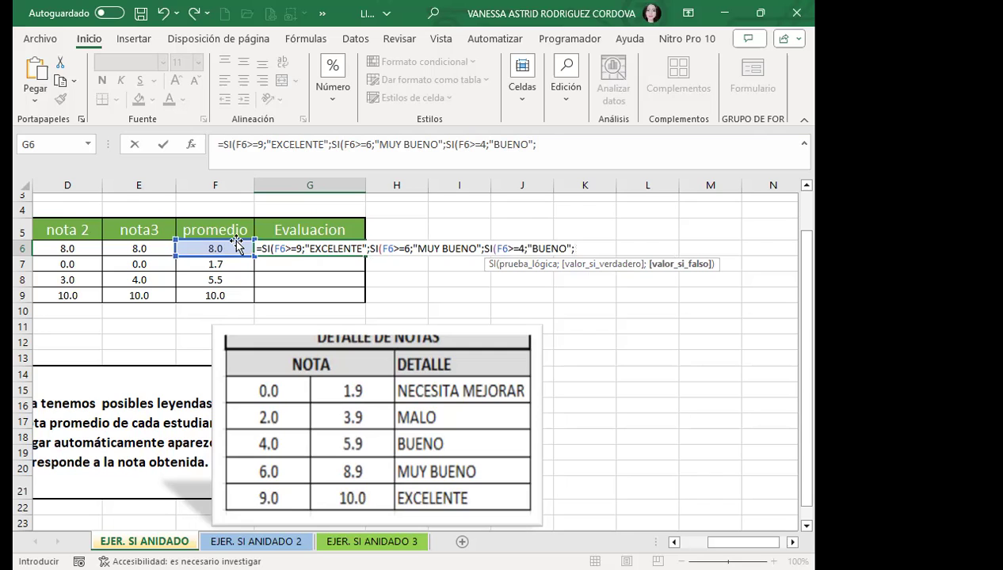
text(SI)
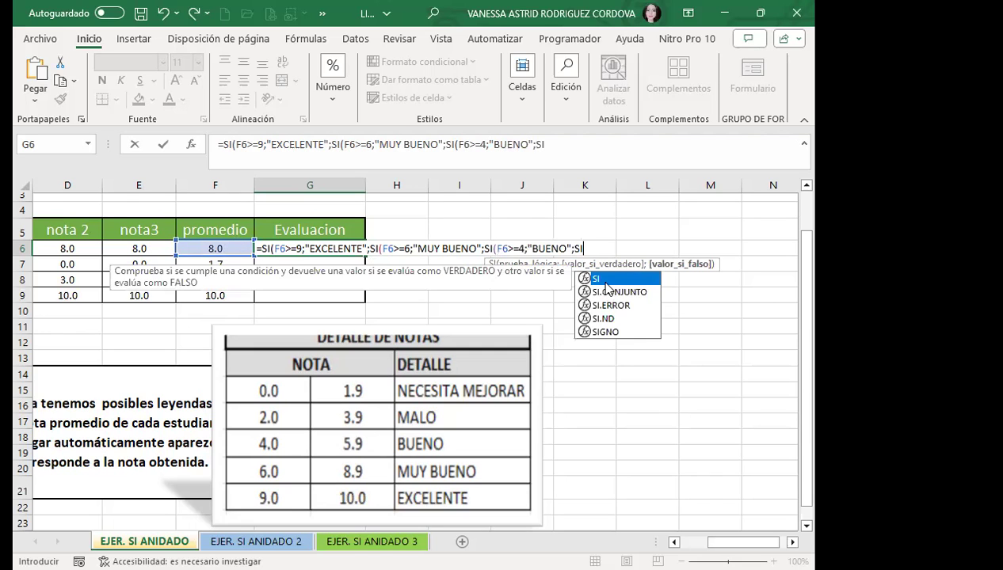
text(()
- Add the fourth test F6>=2 returning "MALO", with the separator for the final false value
click(215, 249)
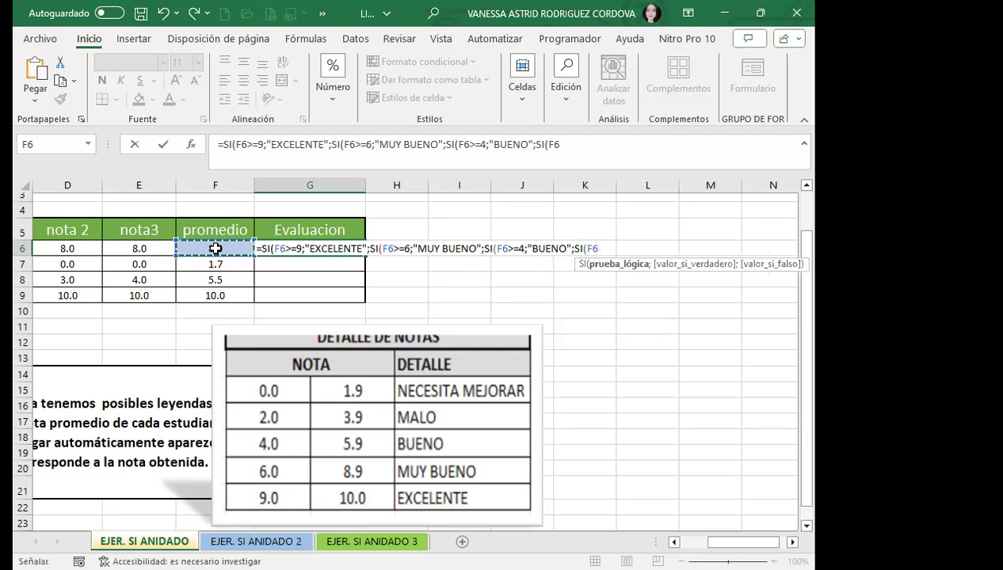
text(>=)
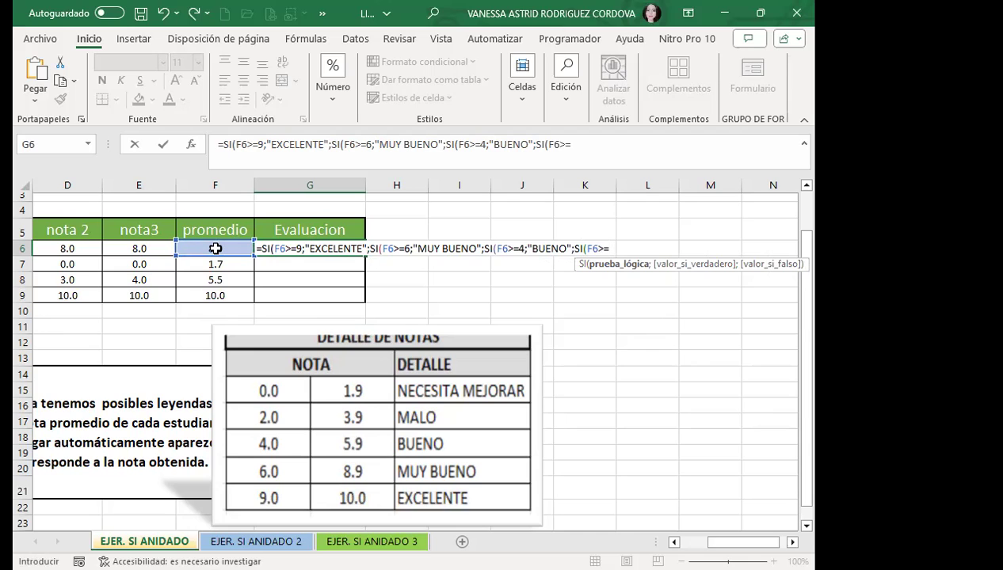
text(2)
text(;")
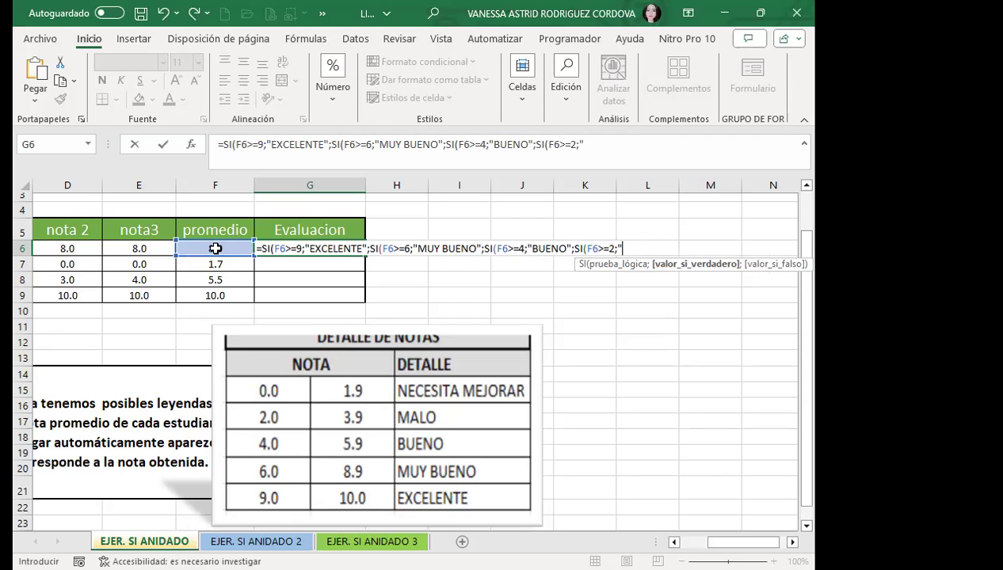
text(MALO)
text(")
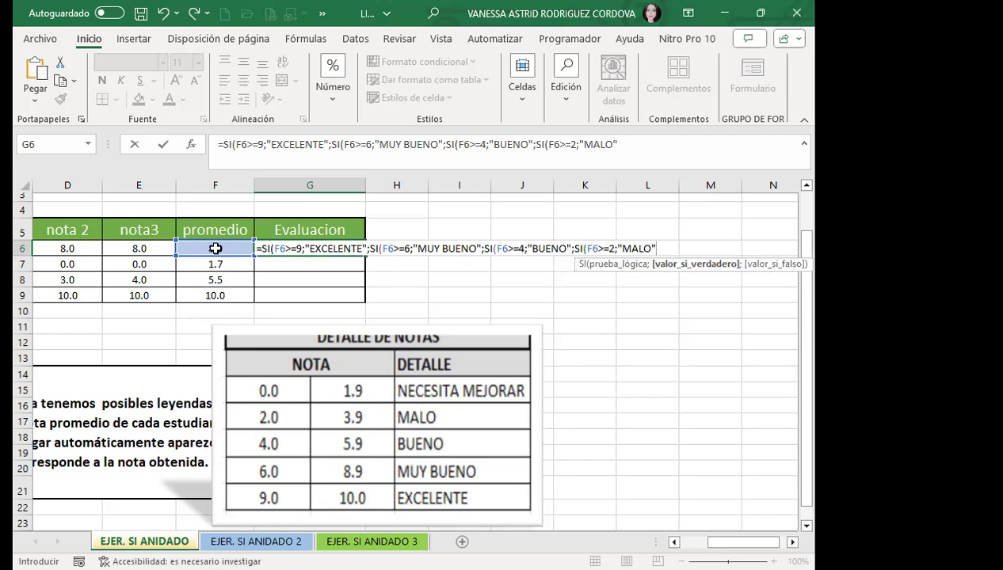
text(;)
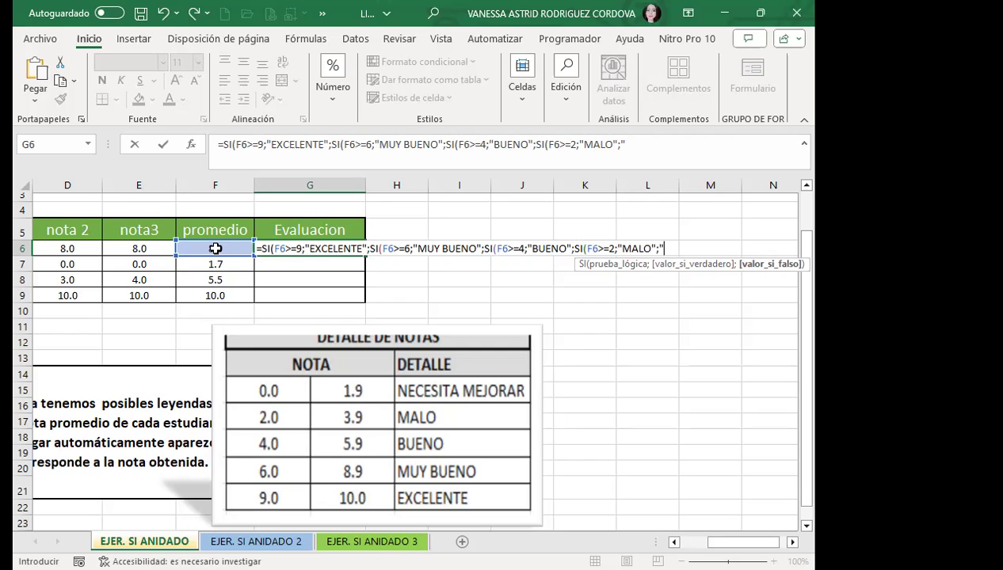
- End with "NECESITA MEJORAR" as the last false value and close all four SI functions with ))))
text(NE)
text(CESITA MEJORAR")
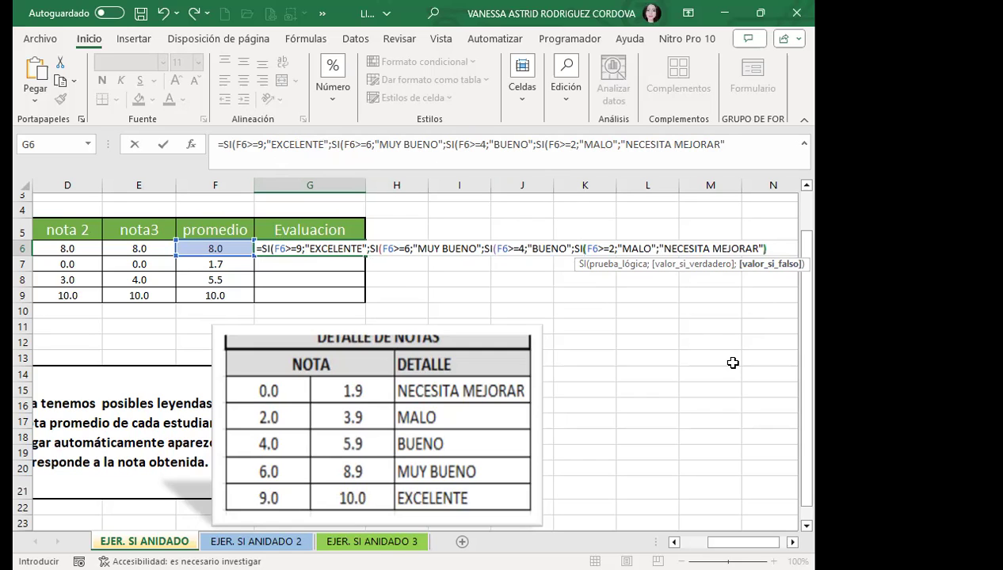
text())
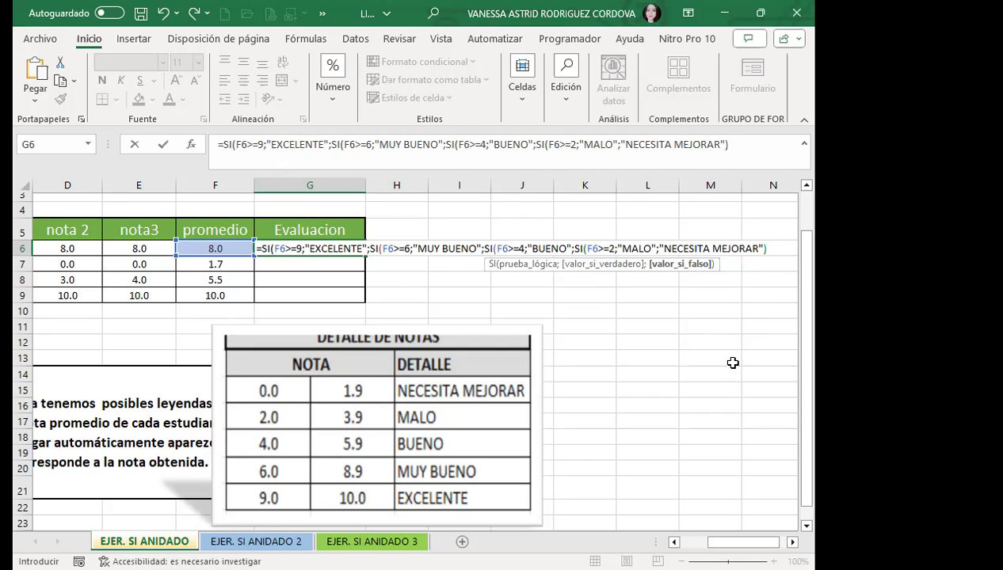
text())
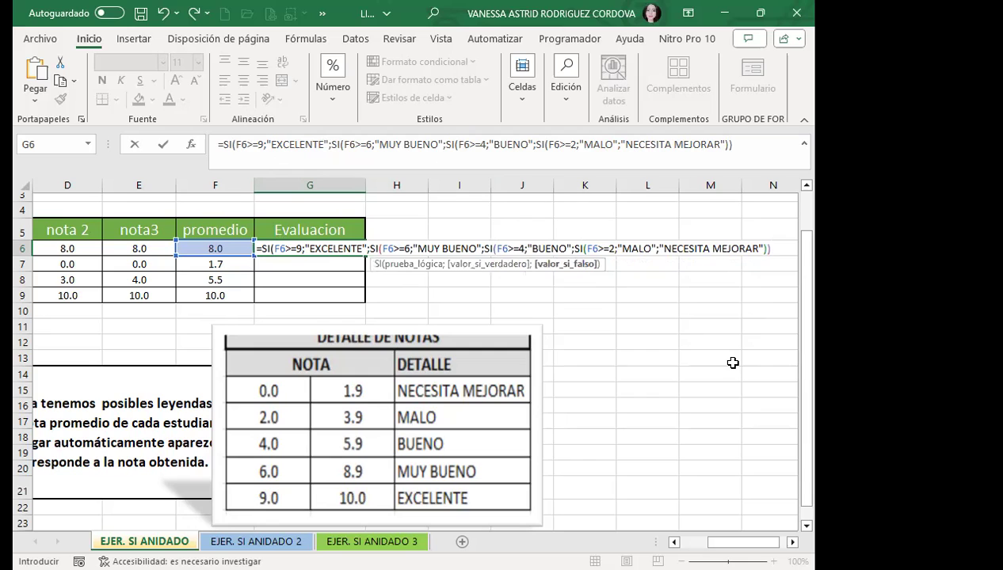
text())
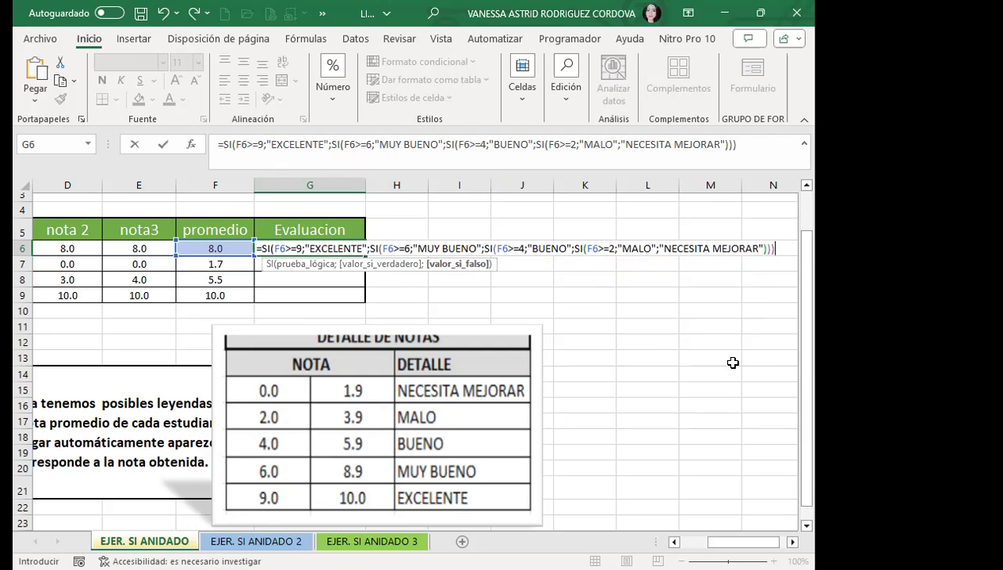
text())
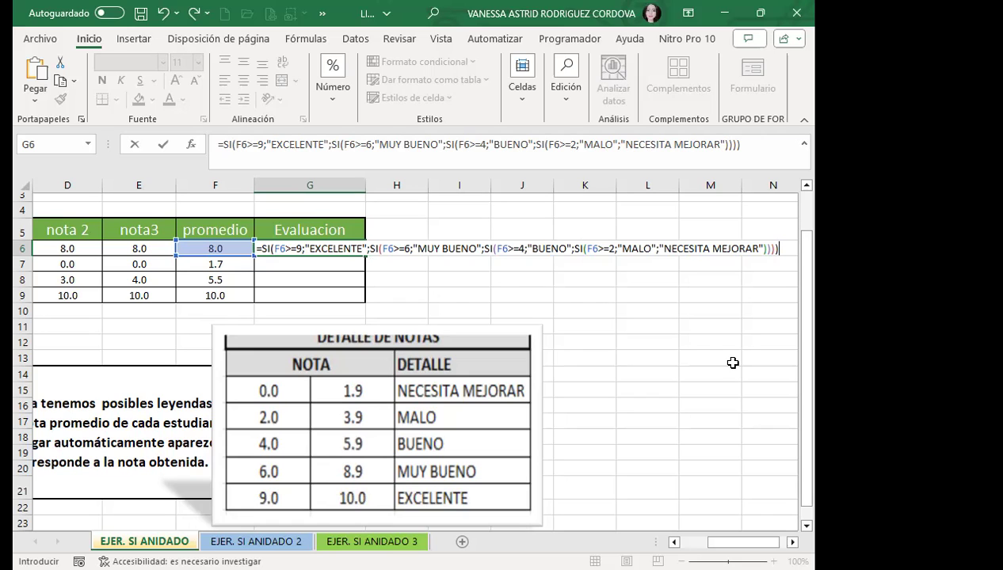
- Commit G6's nested SI formula so the 8.0 average shows MUY BUENO, then reselect G6
key(Return)
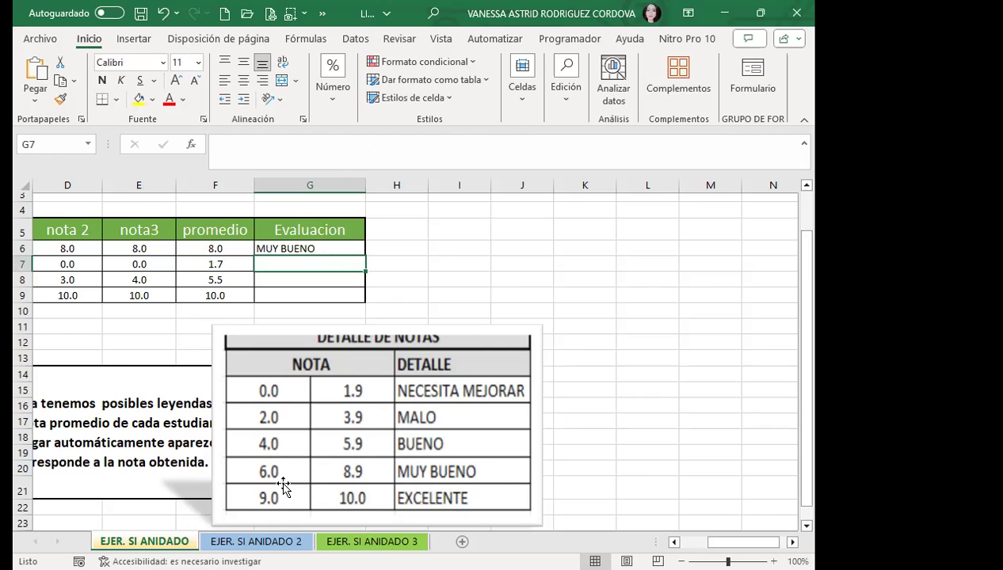
click(326, 248)
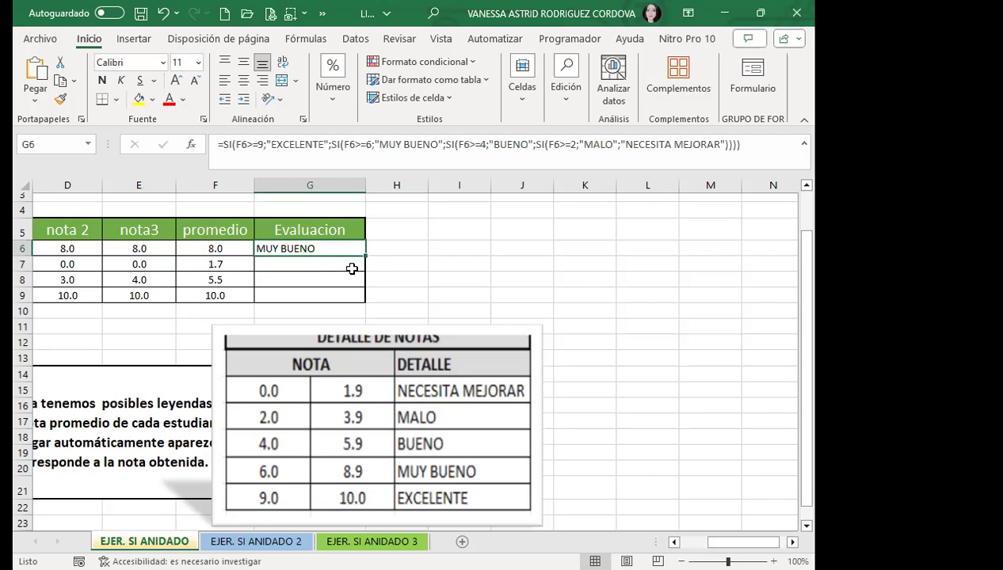
- Copy G6's evaluation formula down to G9, giving NECESITA MEJORAR, BUENO and EXCELENTE
drag(361, 255, 357, 301)
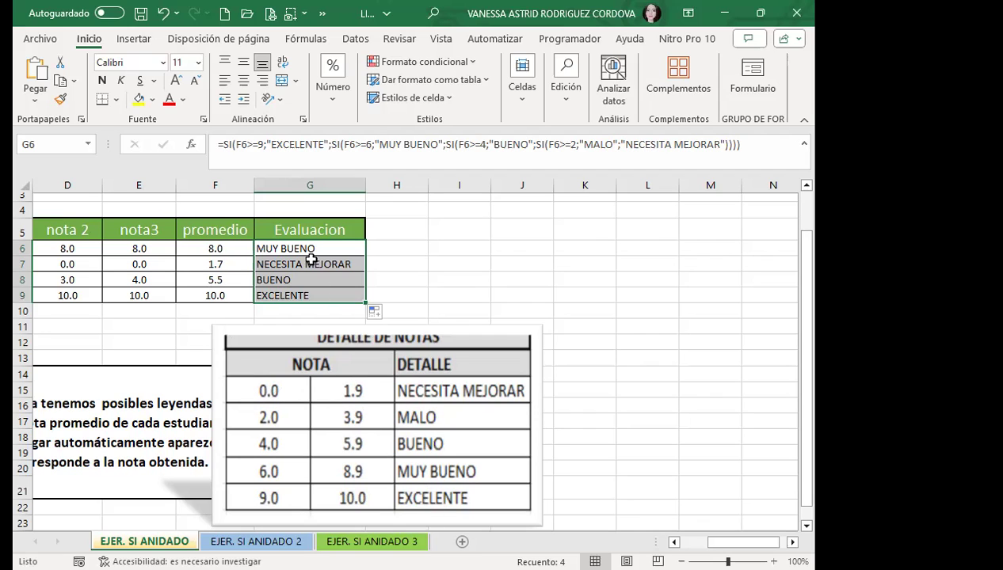
click(83, 264)
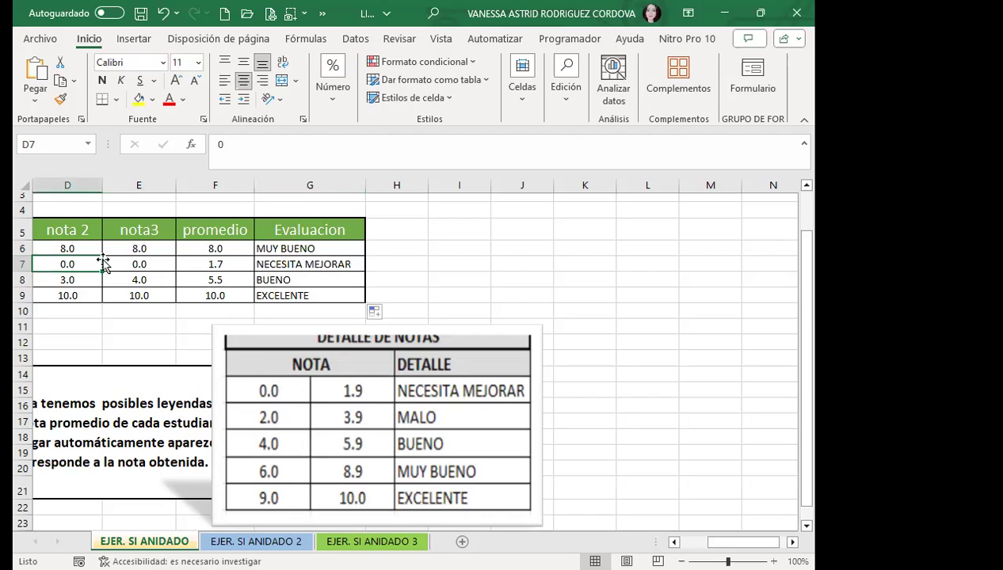
- Enter 2 as the second student's nota 2 in D7, dropping the average to 2.3 (MALO)
text(2)
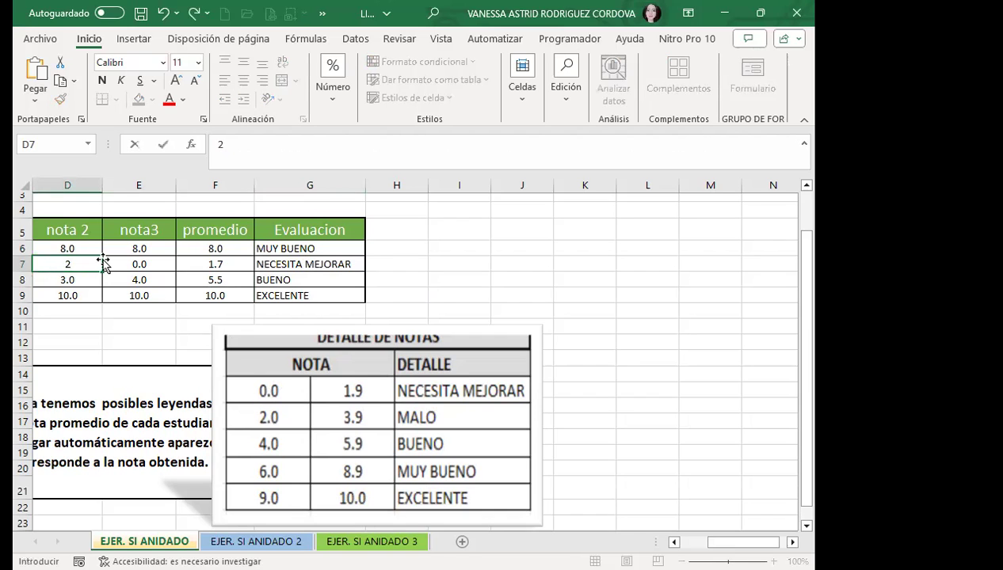
key(Tab)
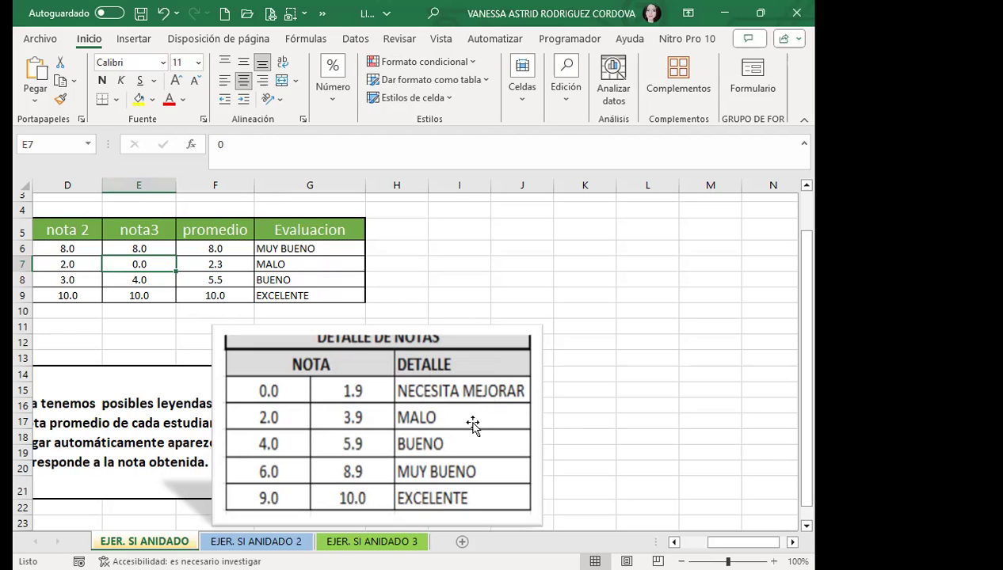
click(312, 249)
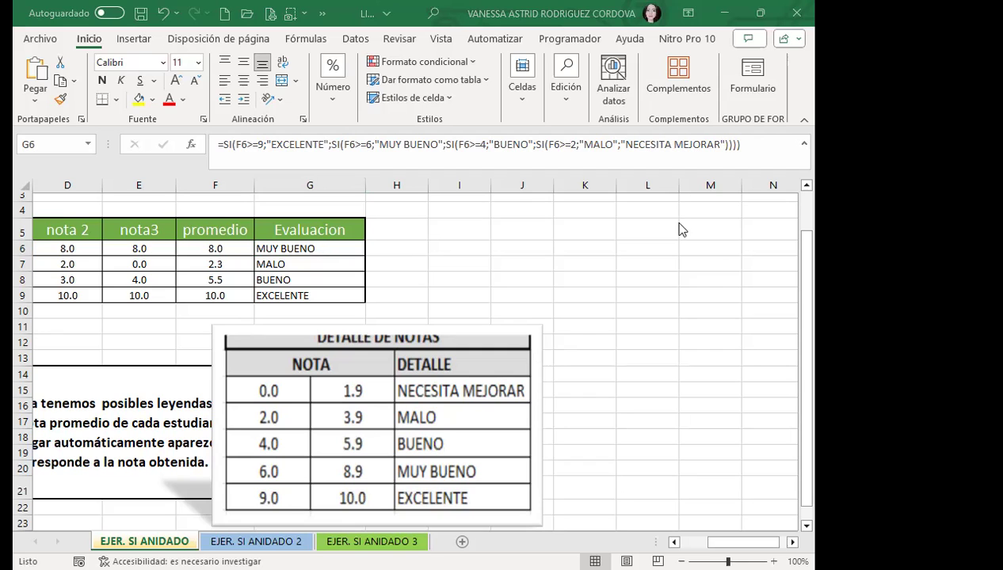
- Switch to the EJER. SI ANIDADO 2 sheet, select B2 and look over the age rules
click(256, 541)
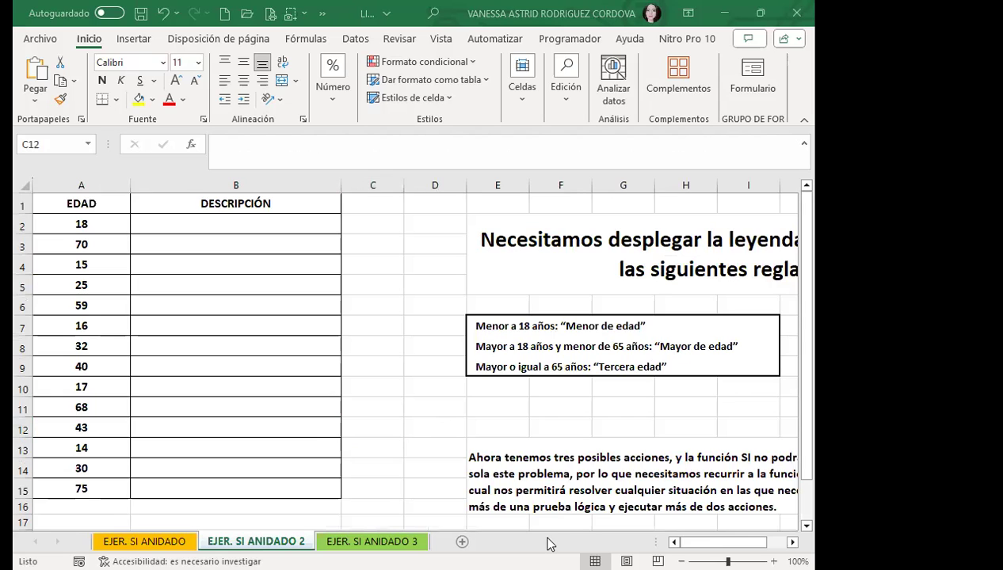
click(223, 219)
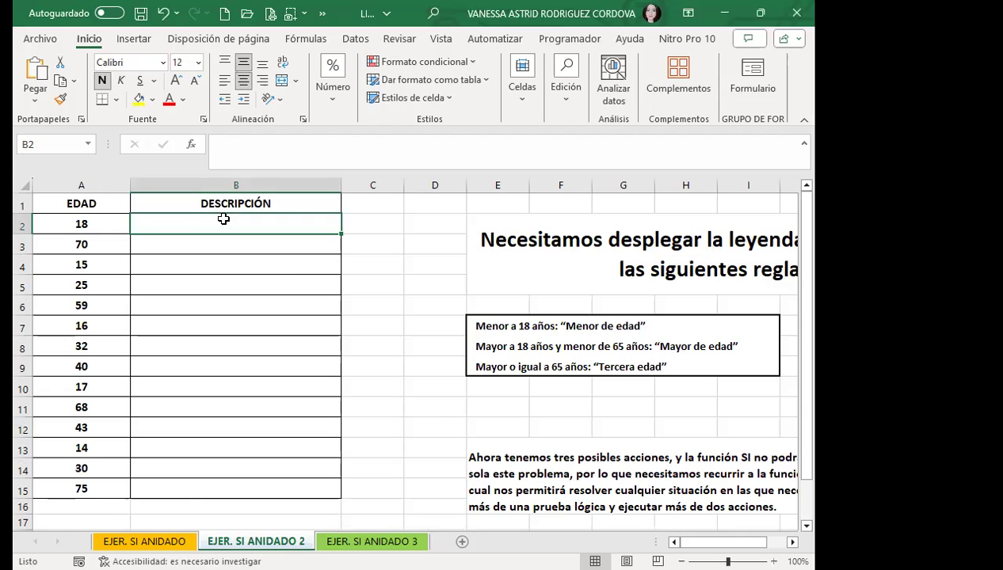
scroll(411, 357, right, 1)
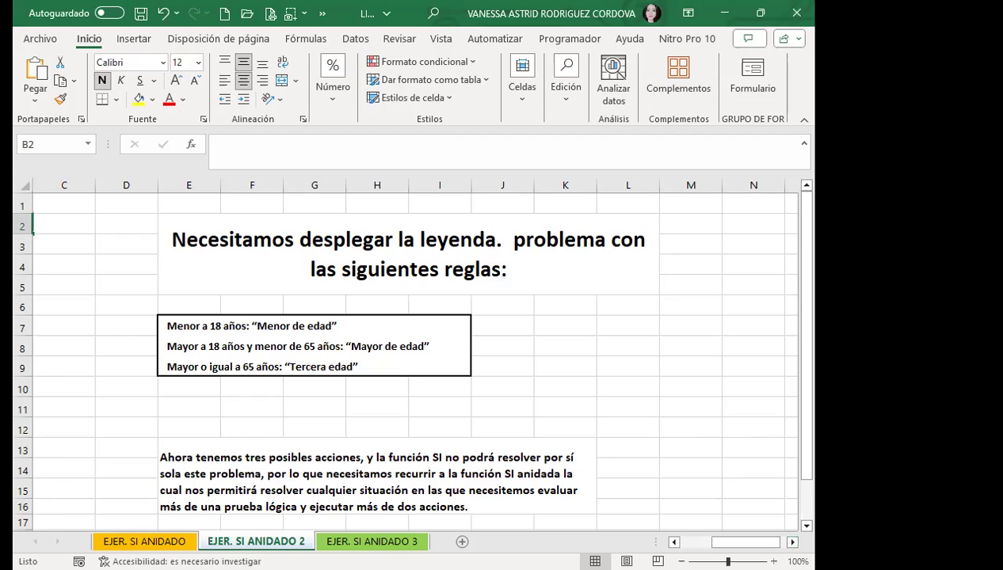
drag(744, 542, 713, 542)
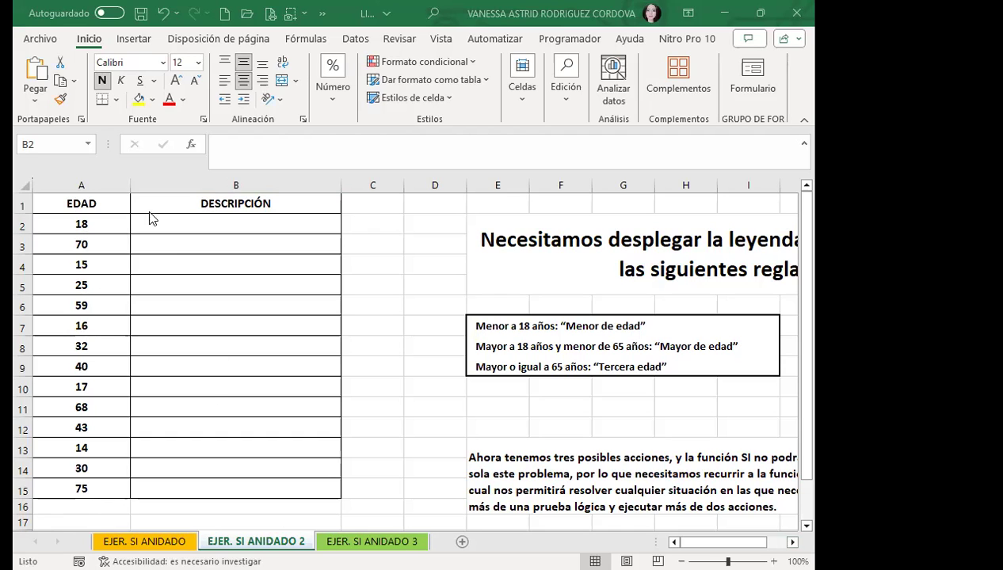
- Begin B2's formula as =SI(A2>=65 to test whether the age is at least 65
double_click(181, 224)
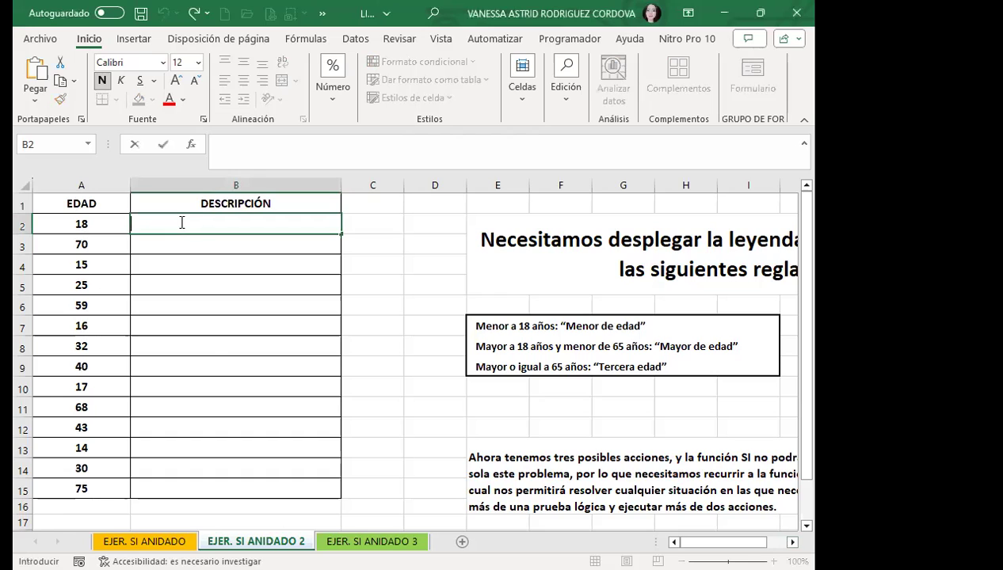
text(=)
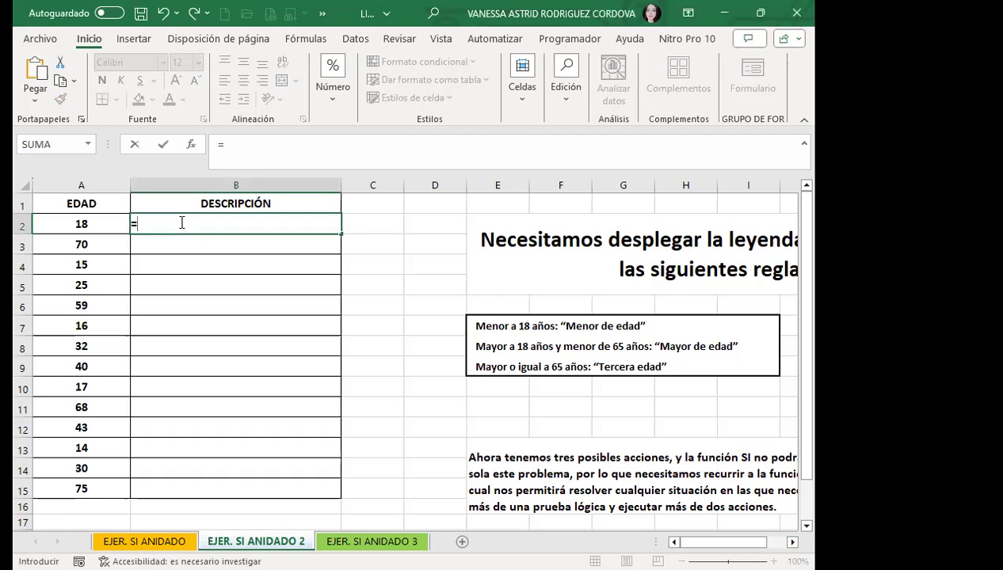
text(SI()
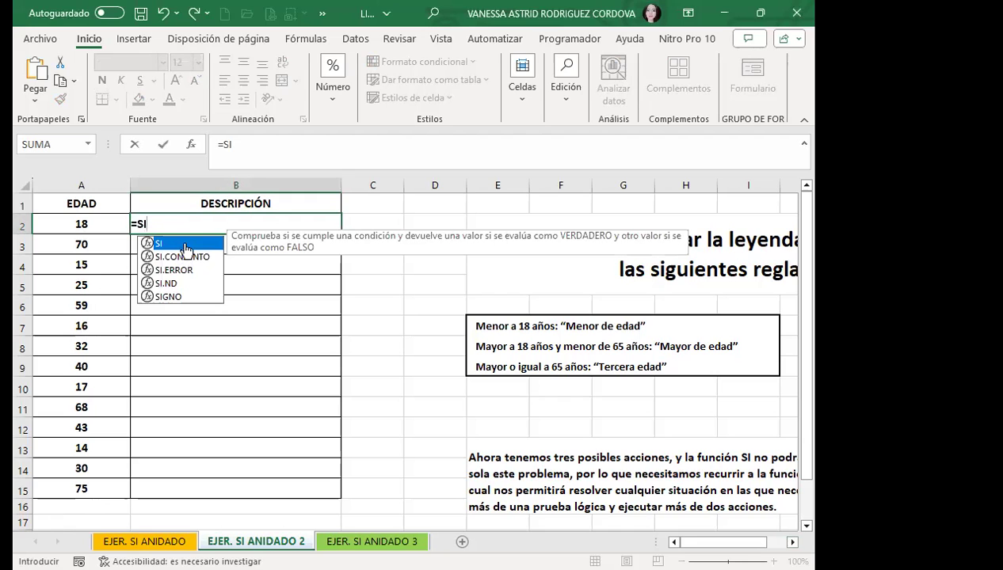
double_click(200, 243)
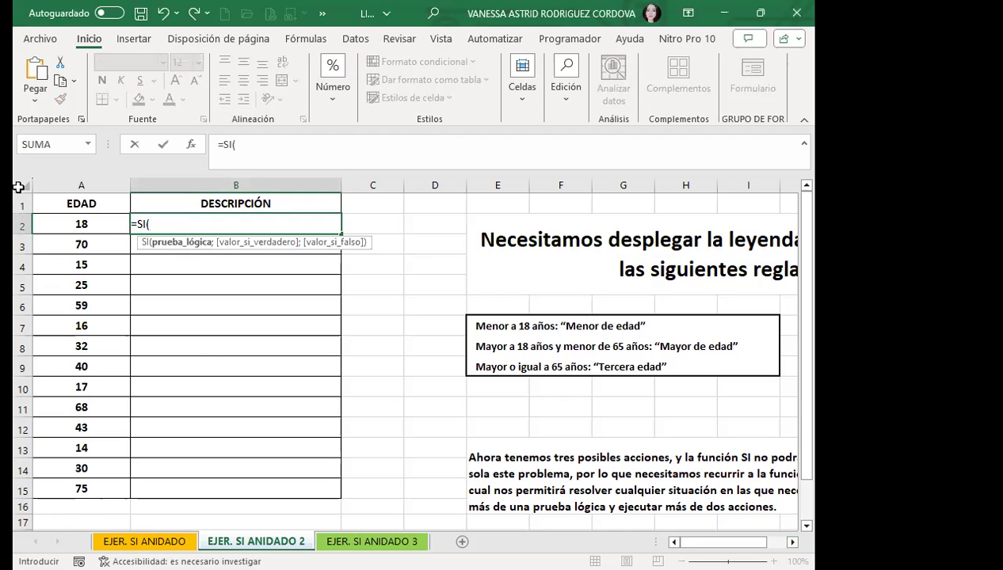
click(61, 225)
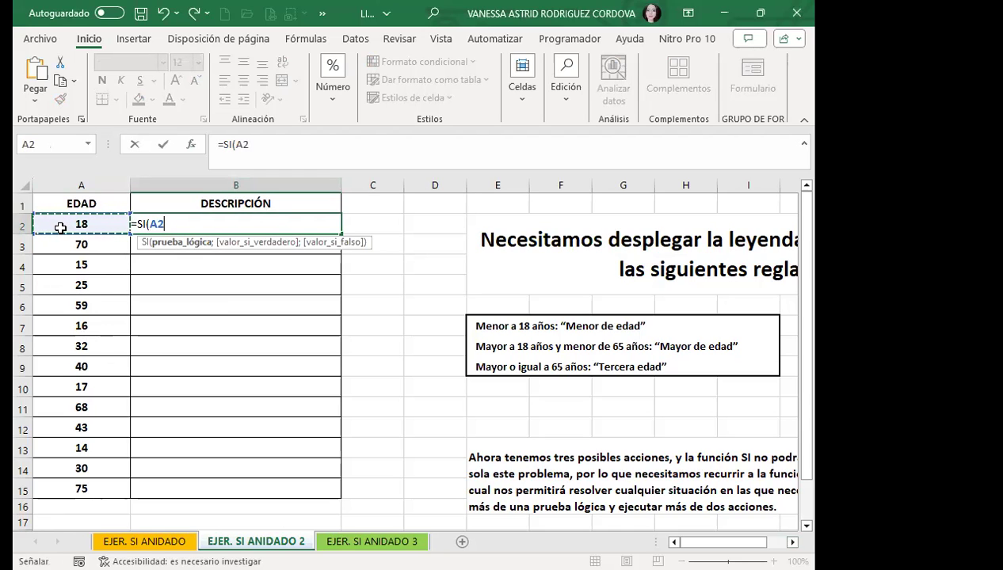
text(>)
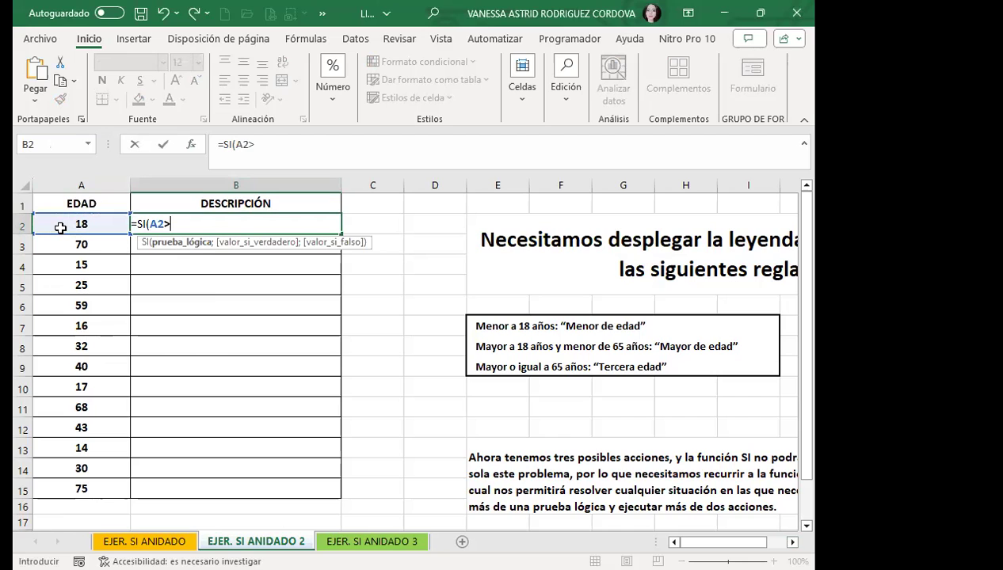
text(=)
text(65;)
- Add "TERCERA EDAD" as the true result and start a nested SI(A2>= in the false branch
text(")
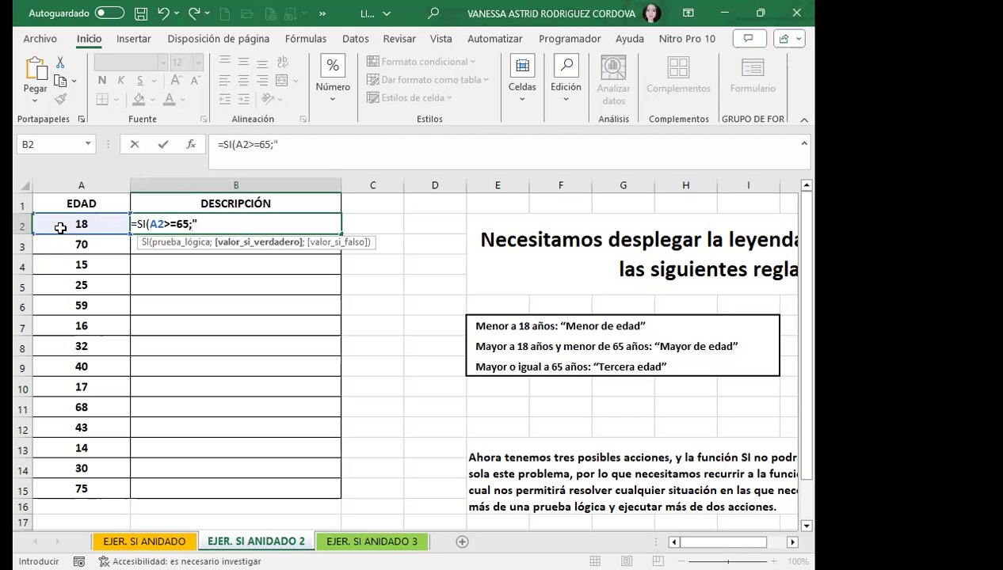
text(TERCERA EDAD")
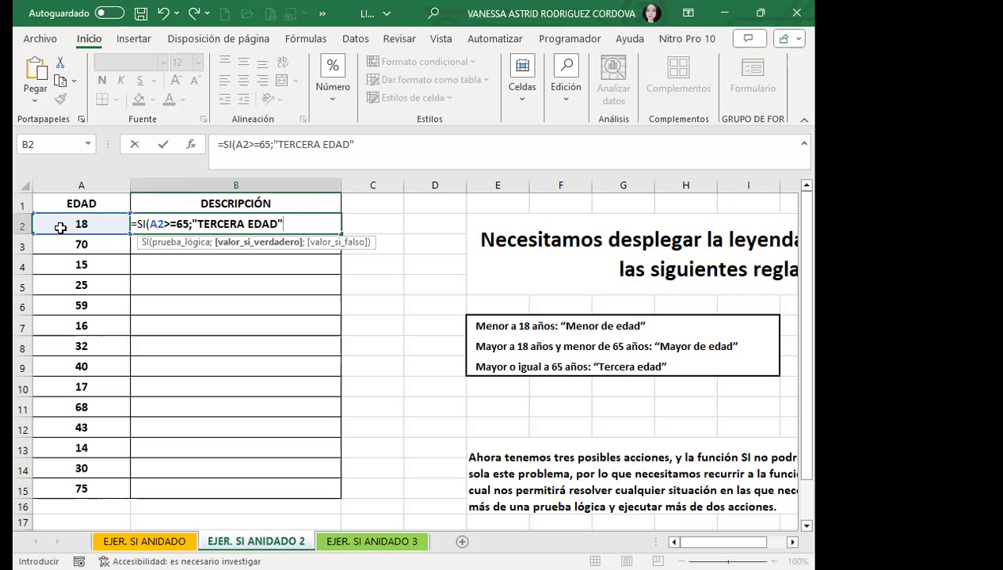
text(;SI)
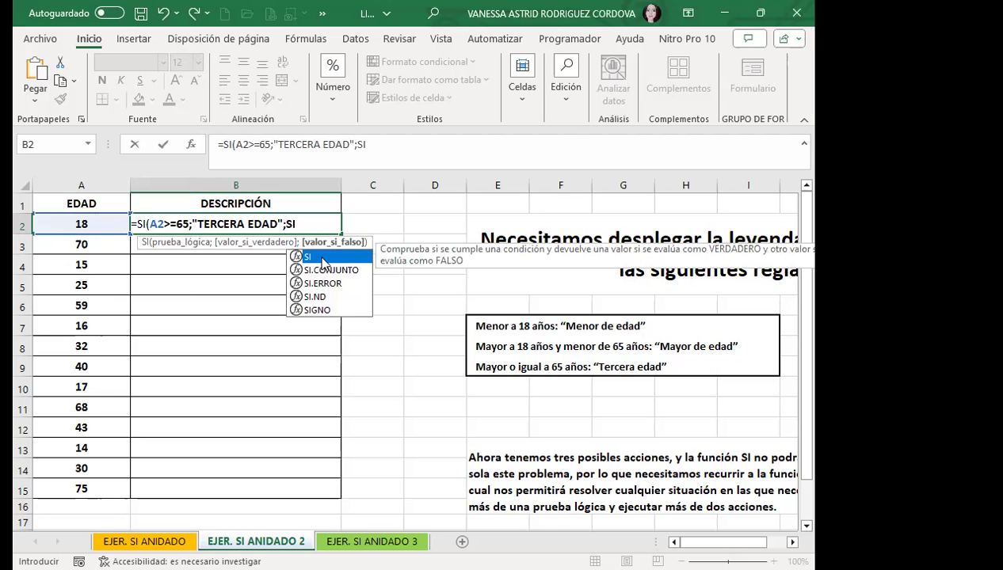
double_click(323, 258)
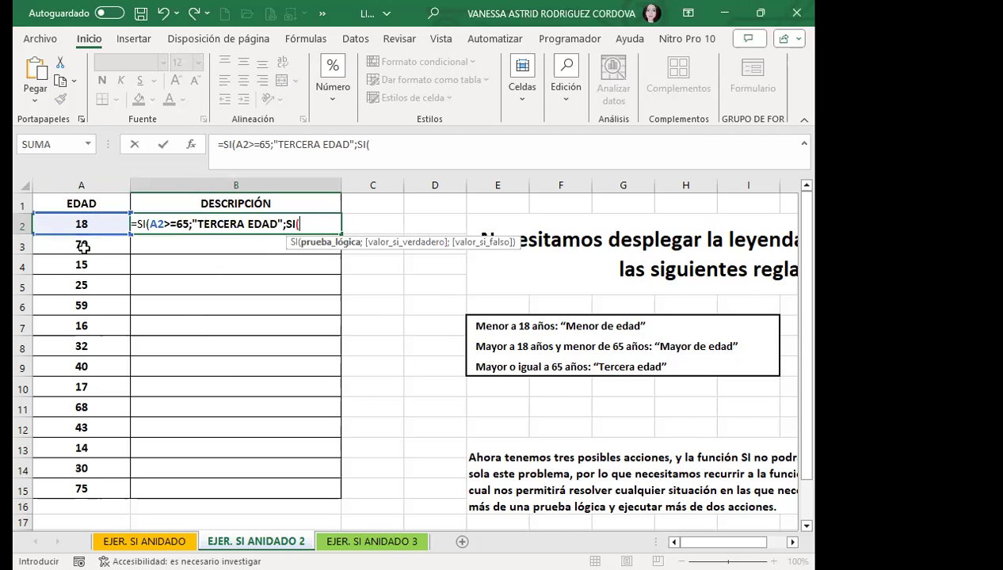
click(103, 225)
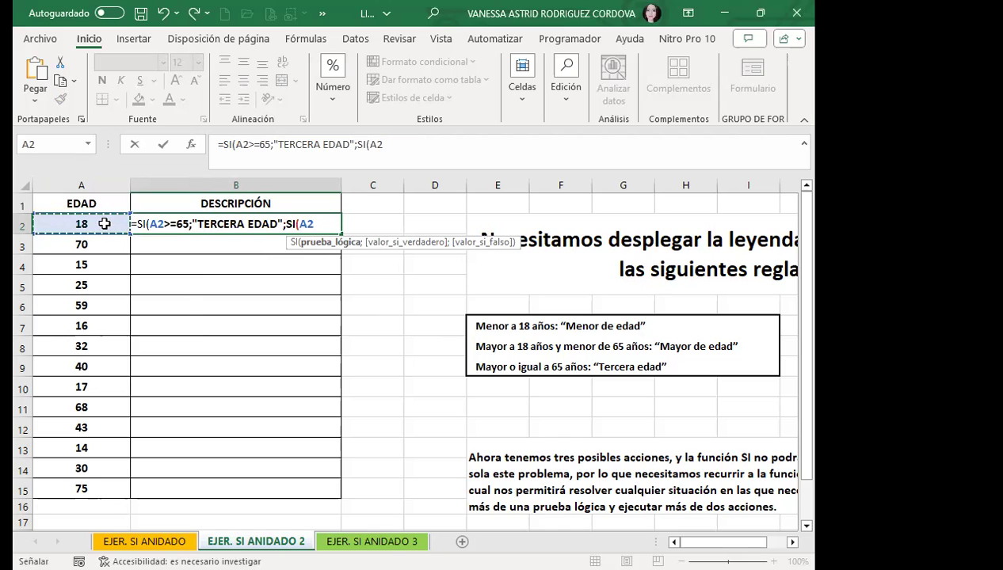
text(>)
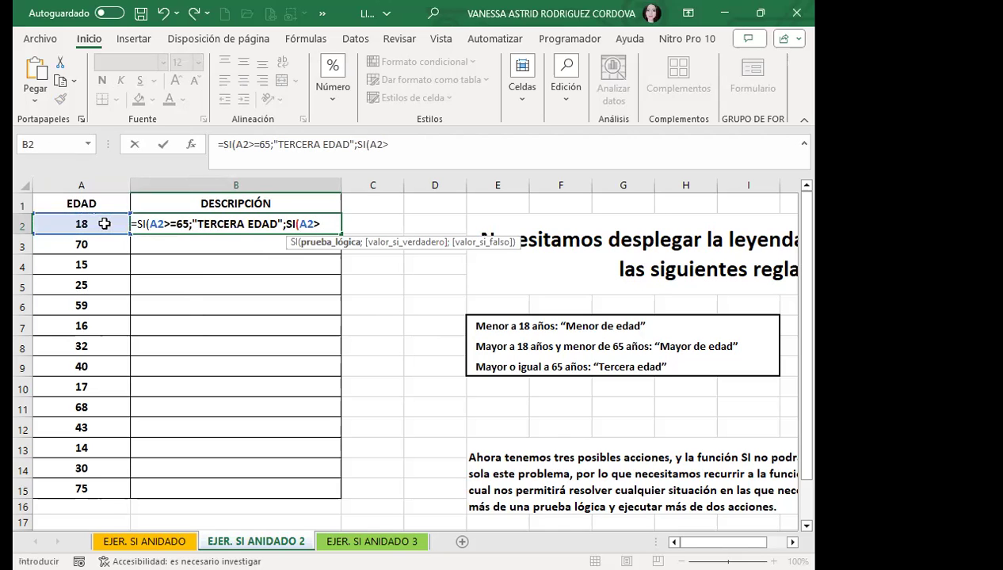
text(=)
- Set the nested condition's threshold to 18, so it reads SI(A2>=18
text(18)
- Add the "MAYOR DE EDAD" and "MENOR DE EDAD" results and close both SI functions
text(;")
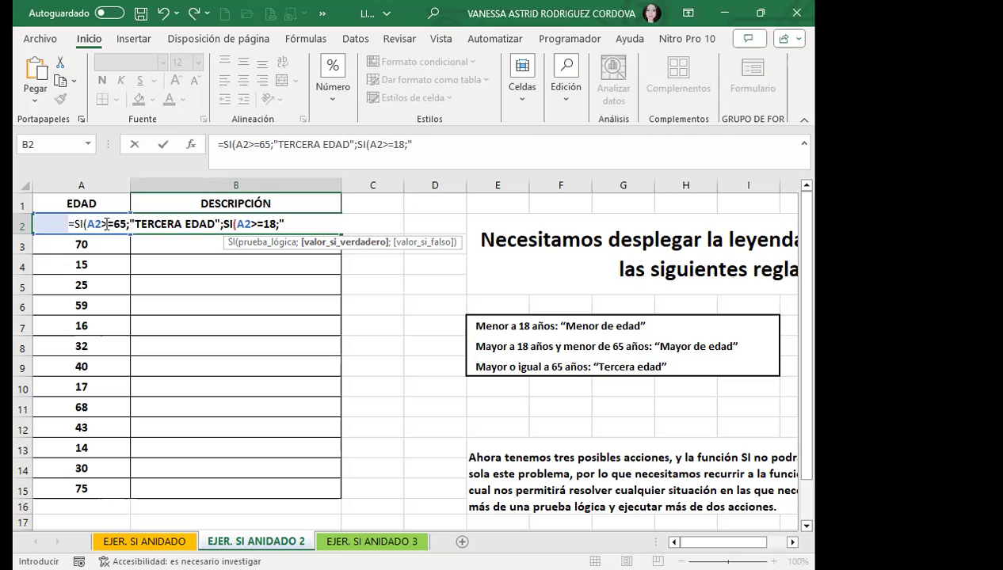
text(MAYOR)
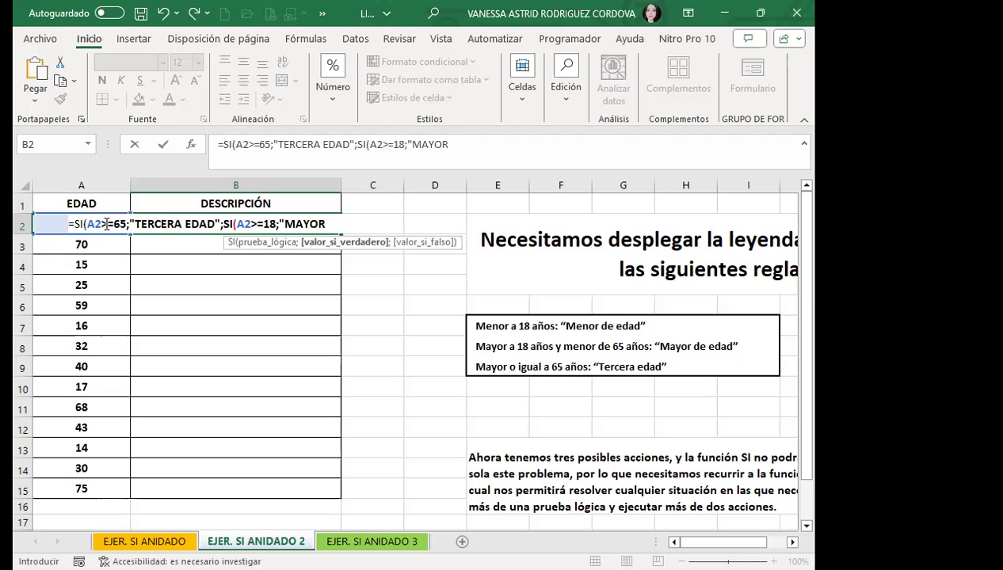
text( DE EDAD)
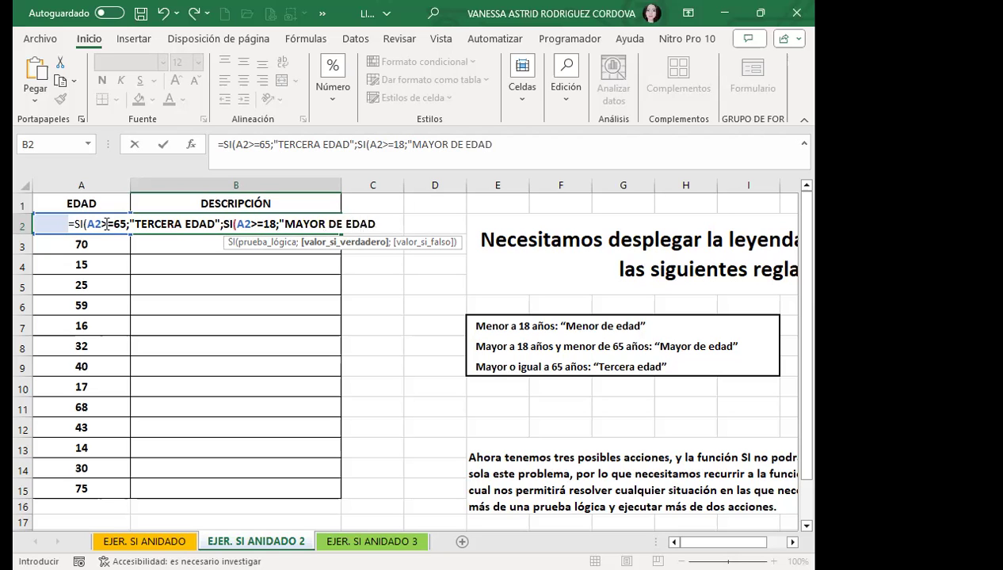
text(")
text(;")
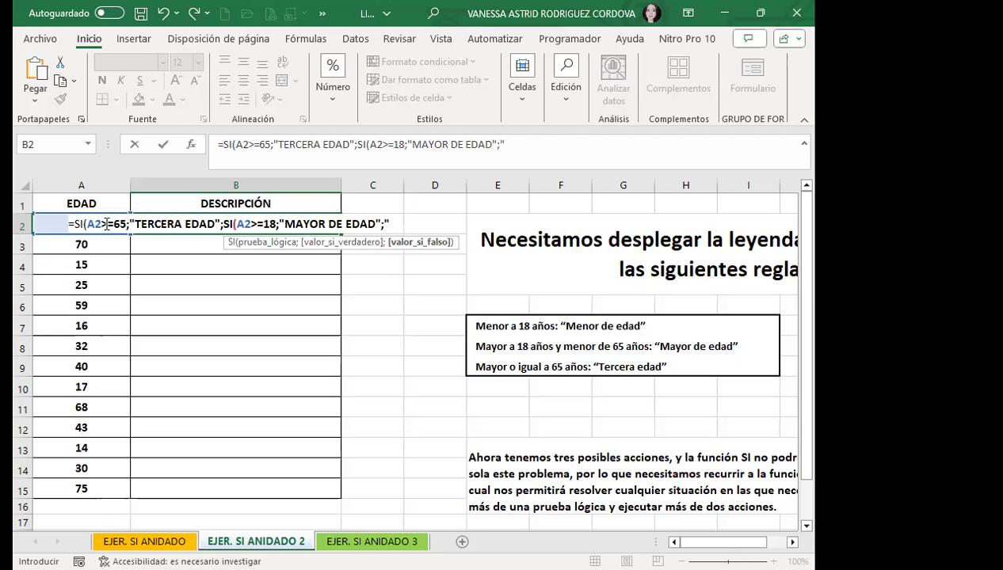
text(MENOR DE EDAD)
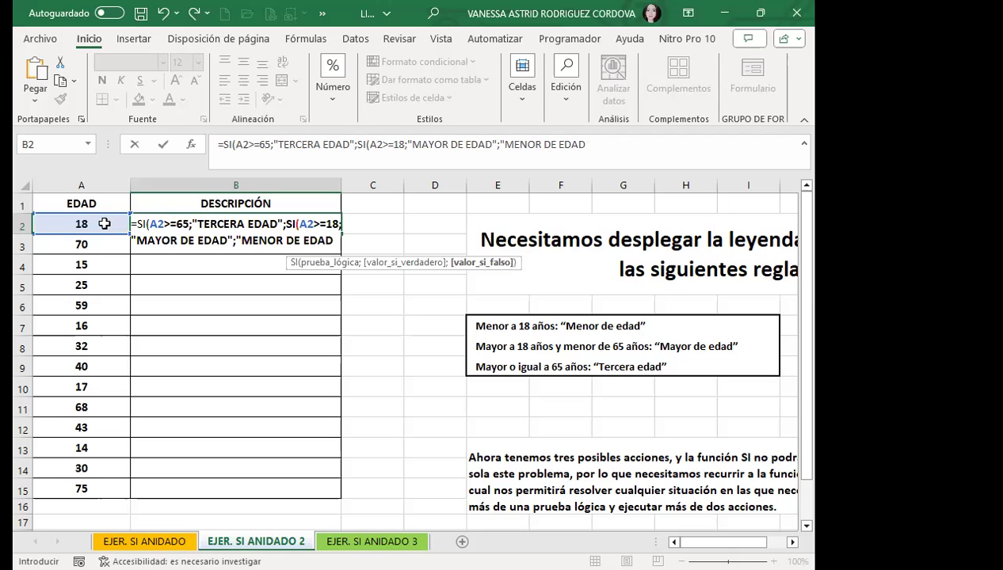
text(")
text())
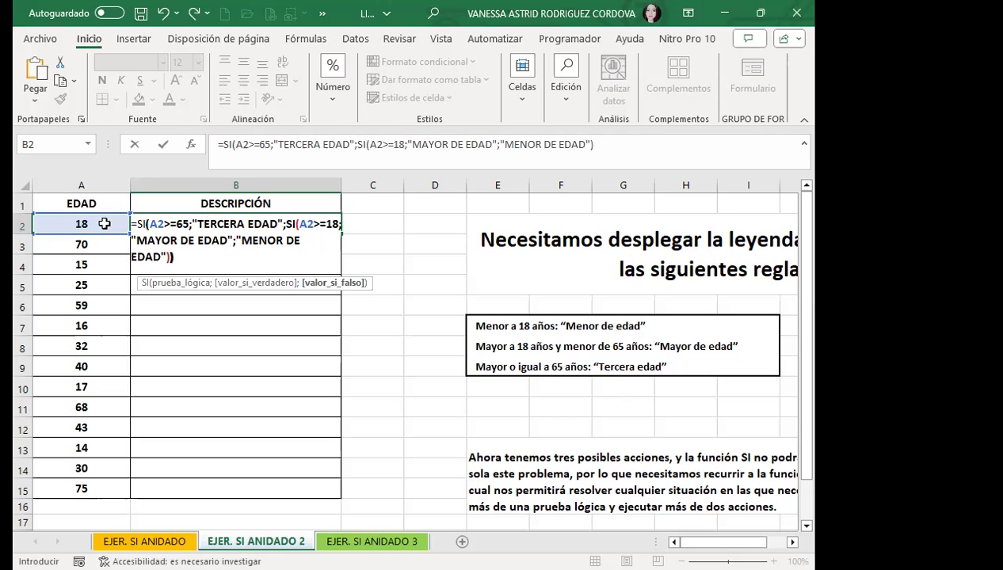
text())
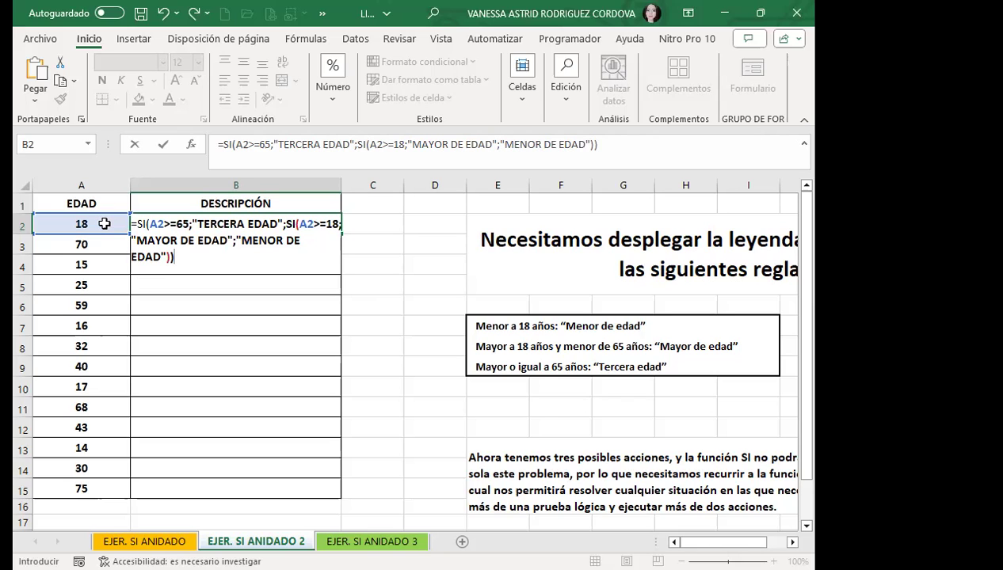
- Commit B2's formula, fill it down to B15, and verify age 70 in row 3 shows TERCERA EDAD
key(Return)
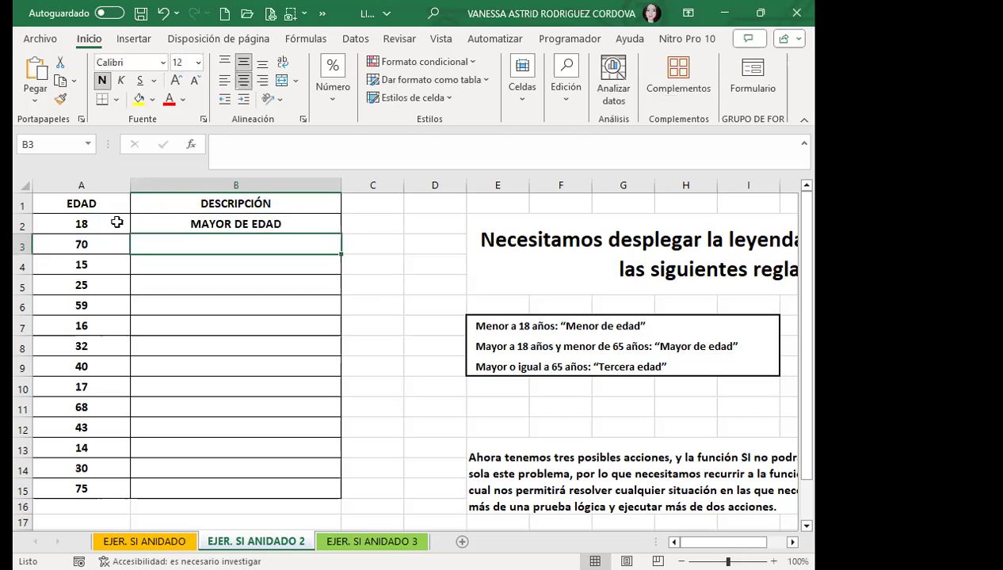
click(302, 224)
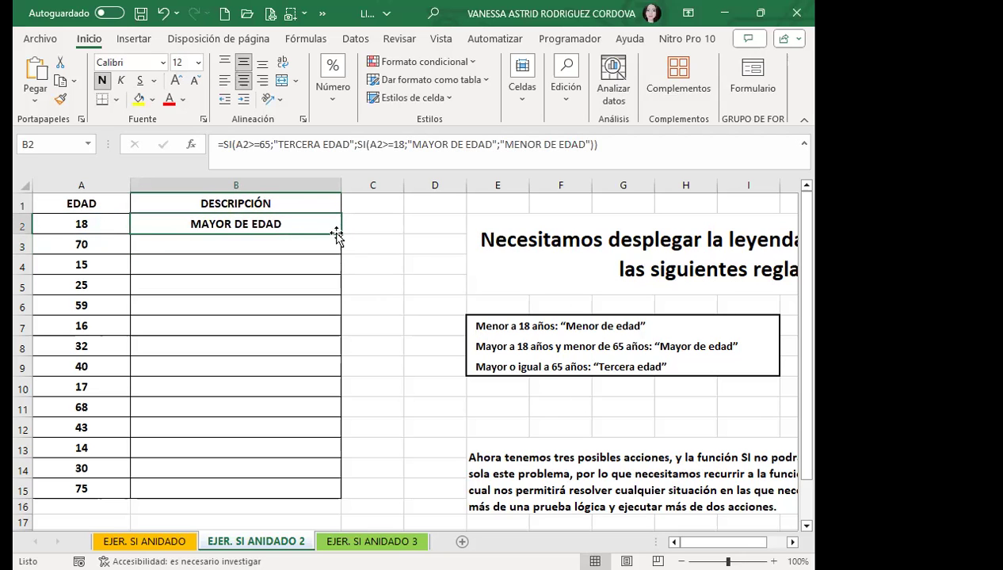
double_click(340, 234)
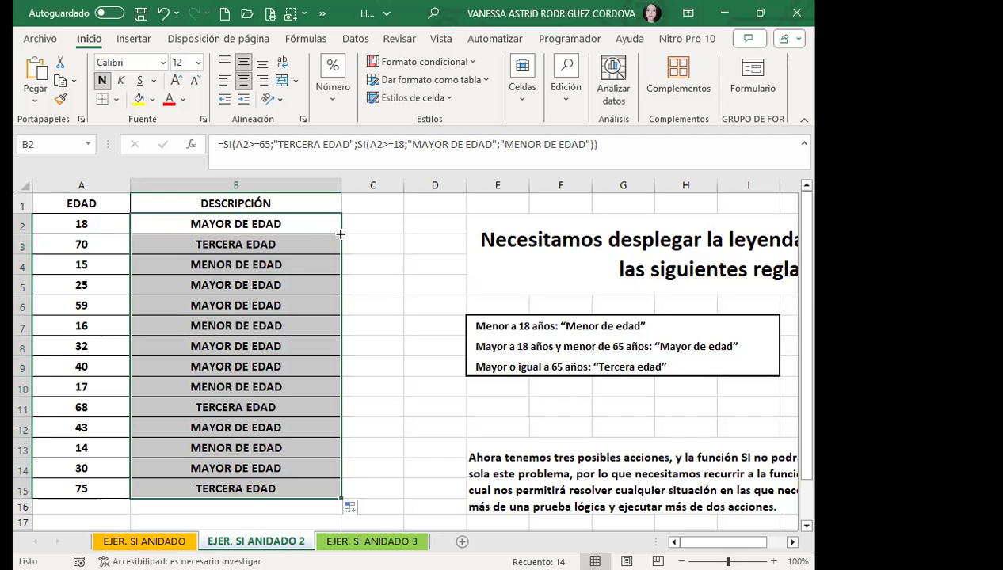
click(67, 243)
click(170, 240)
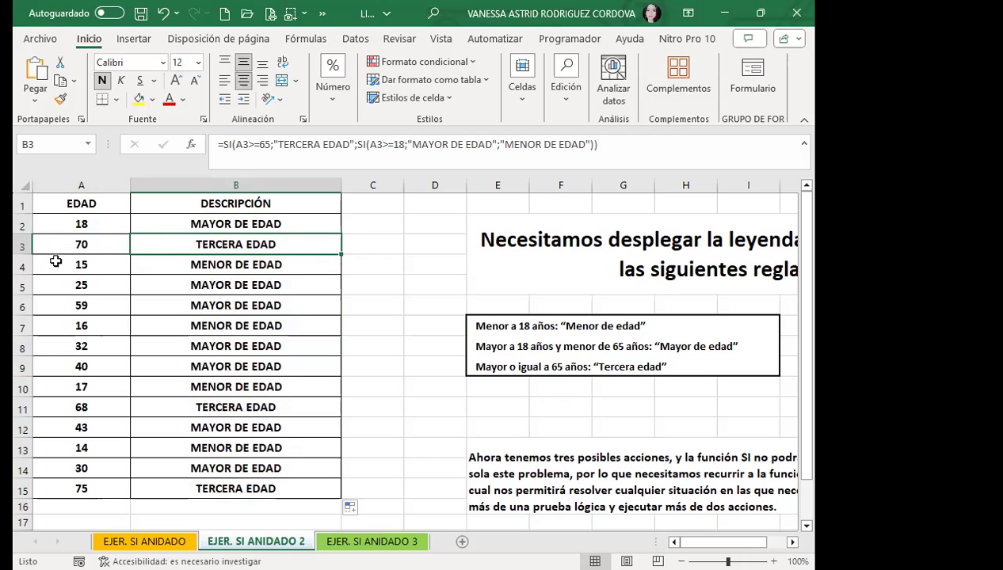
click(21, 254)
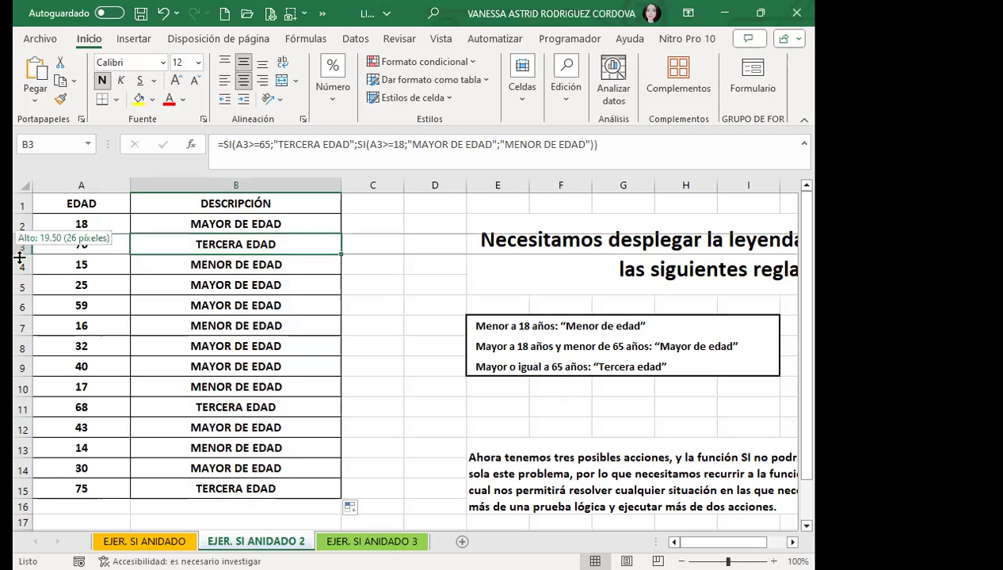
click(24, 262)
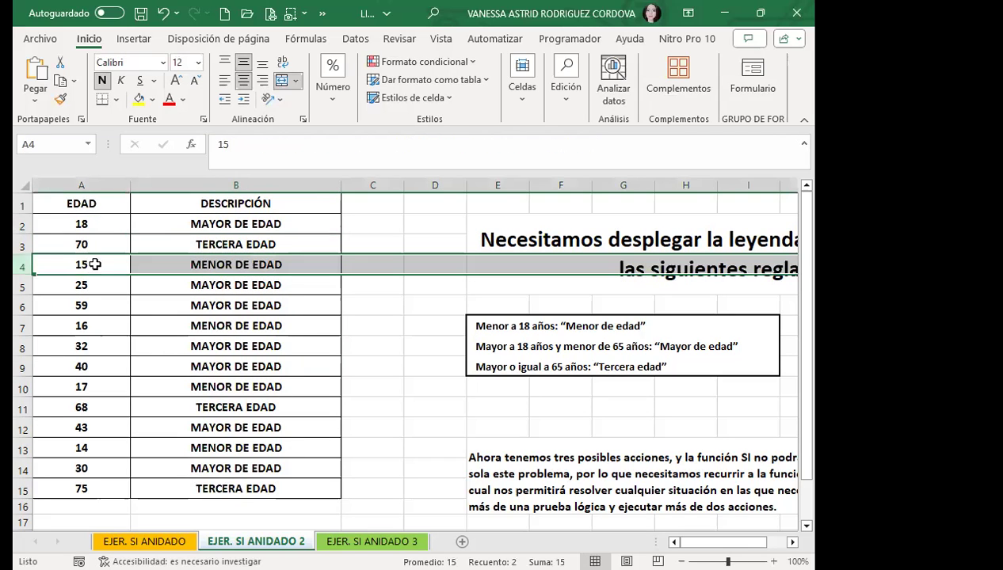
click(309, 264)
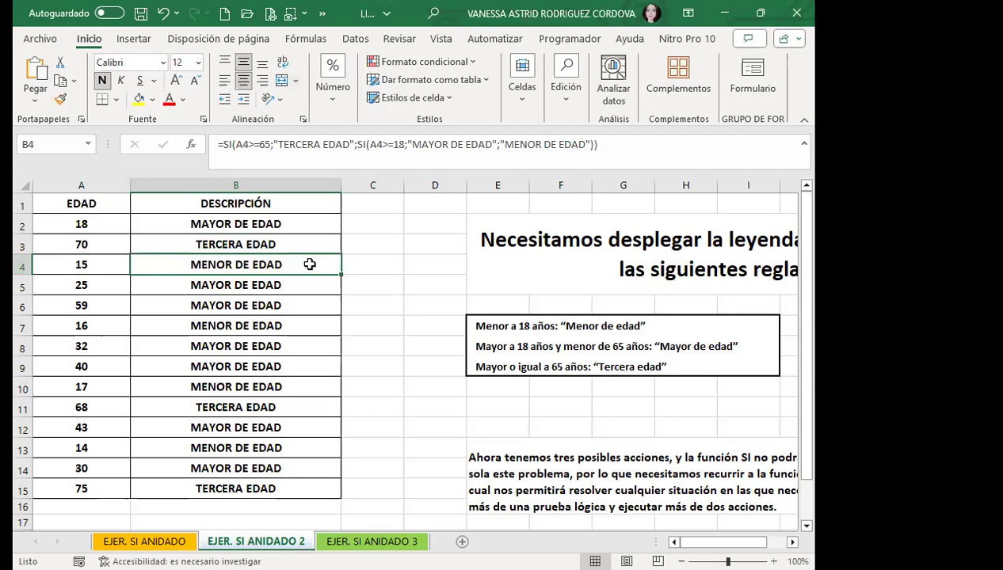
click(107, 287)
click(162, 288)
click(108, 307)
click(168, 307)
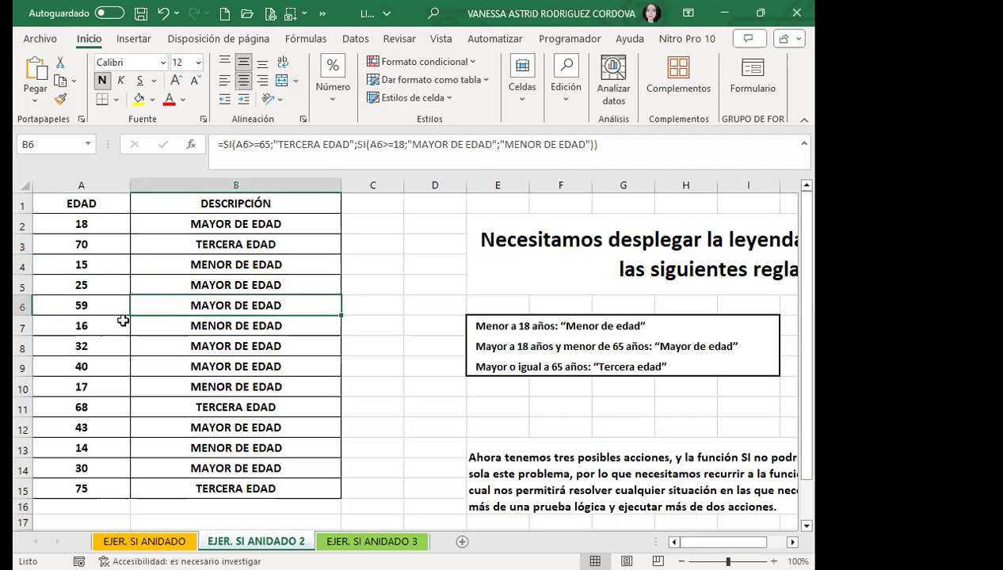
click(101, 326)
click(183, 325)
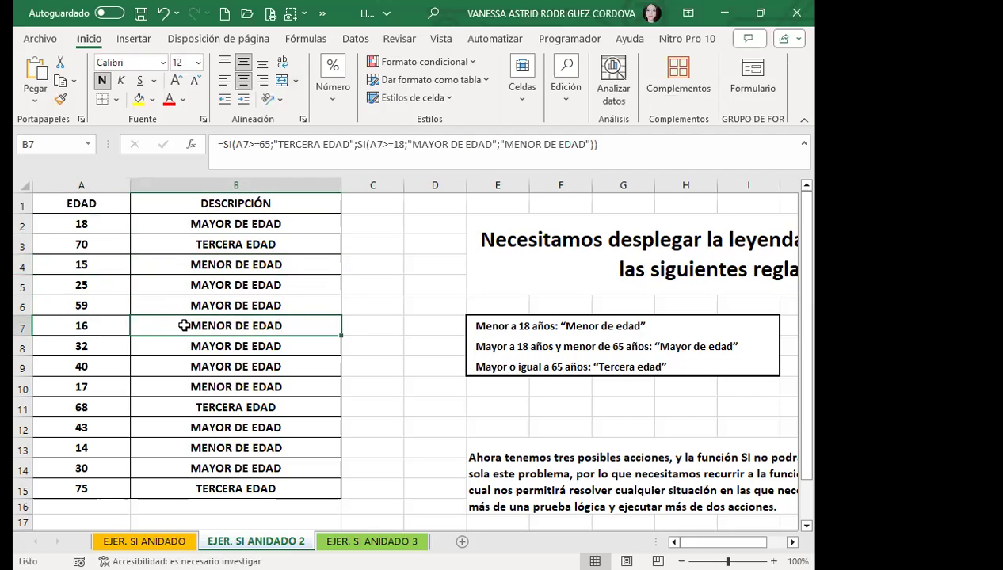
click(111, 366)
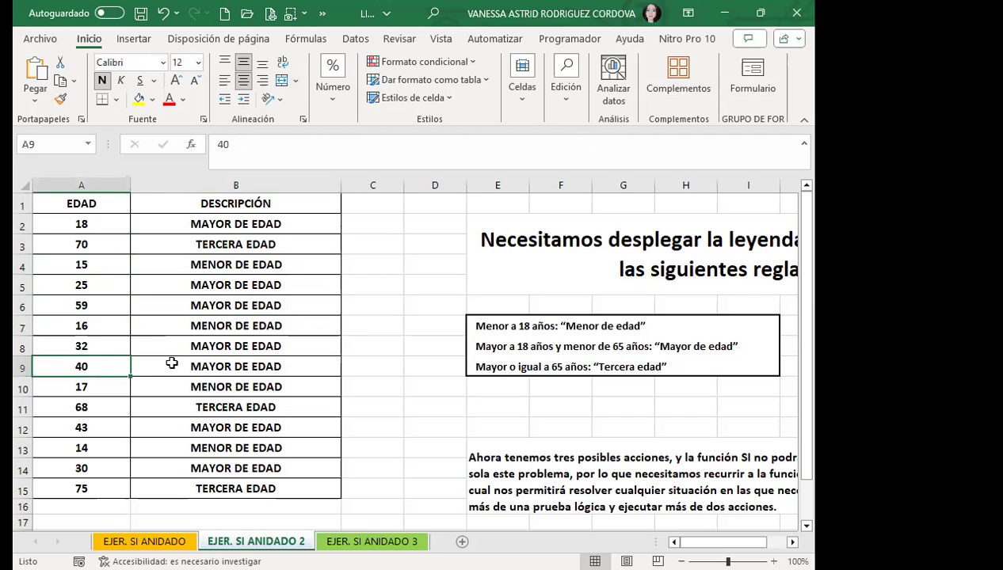
click(170, 364)
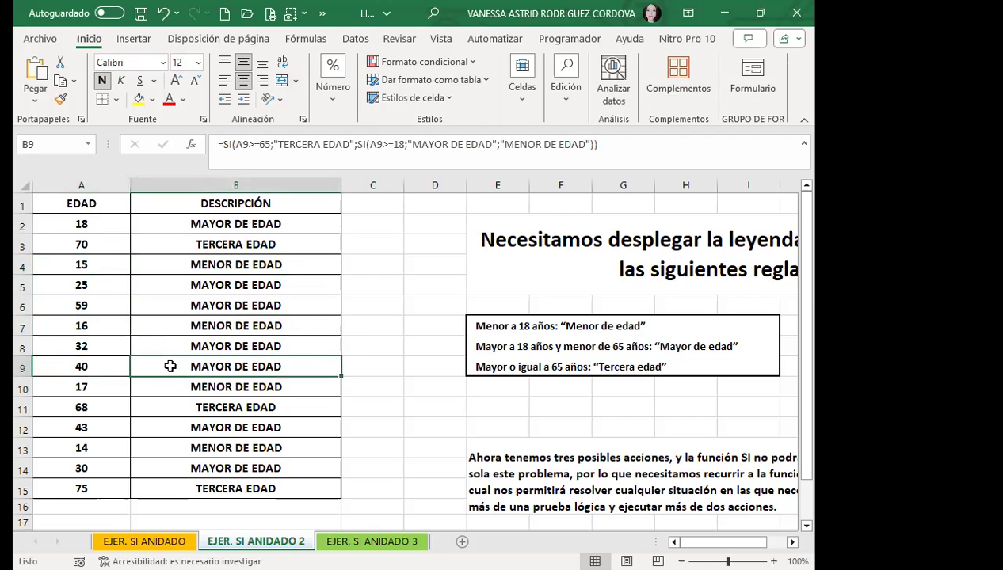
click(102, 408)
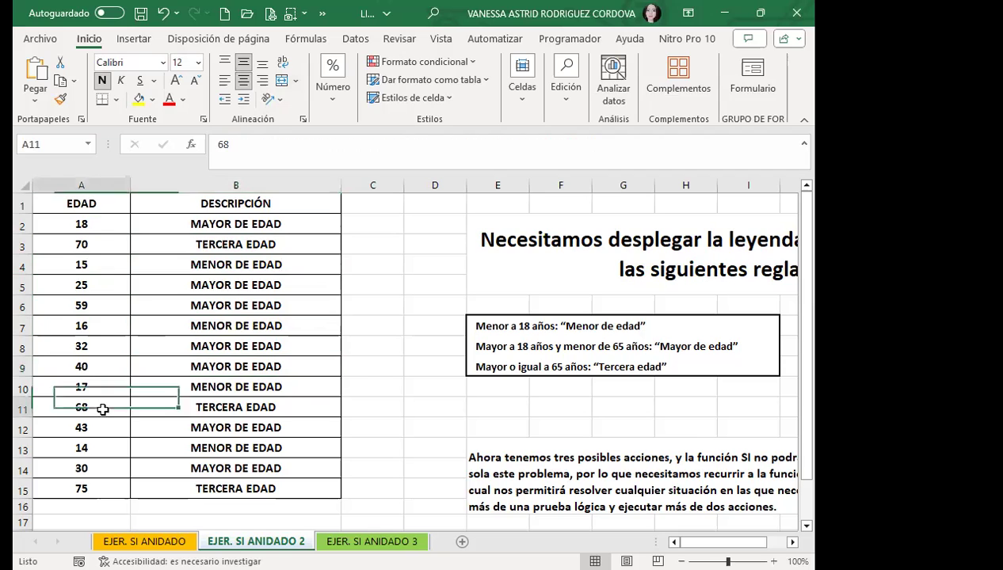
click(180, 407)
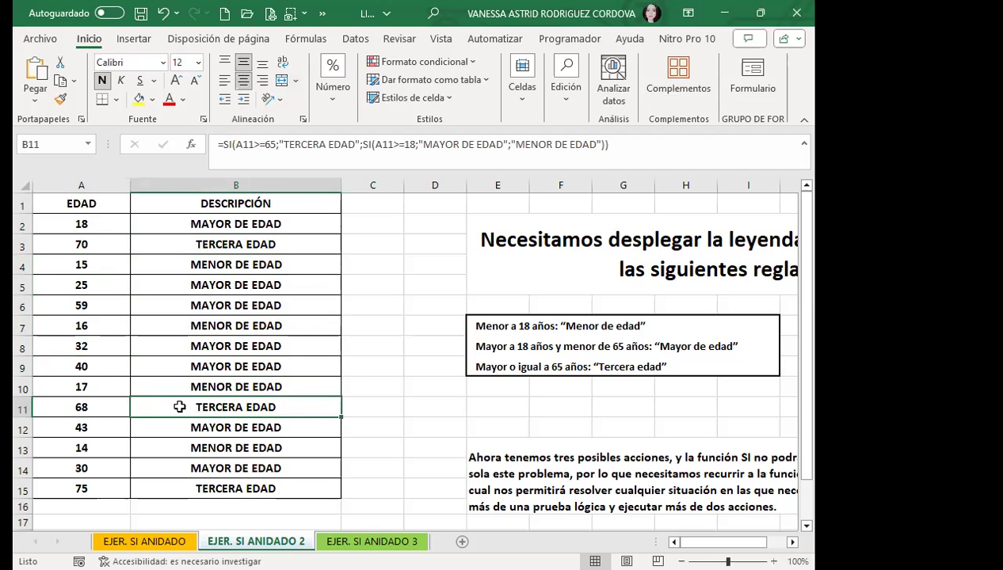
click(177, 431)
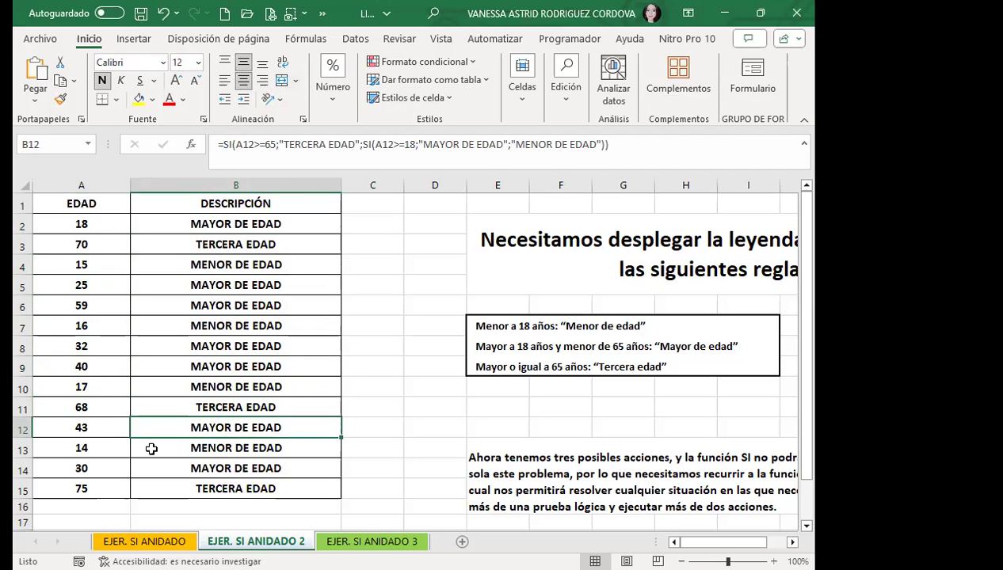
click(165, 445)
click(173, 470)
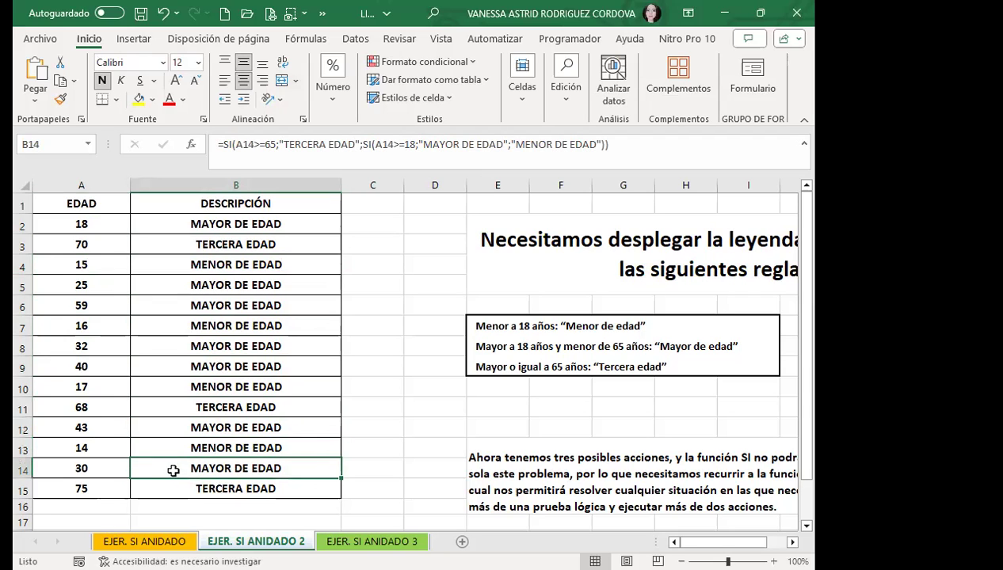
click(164, 489)
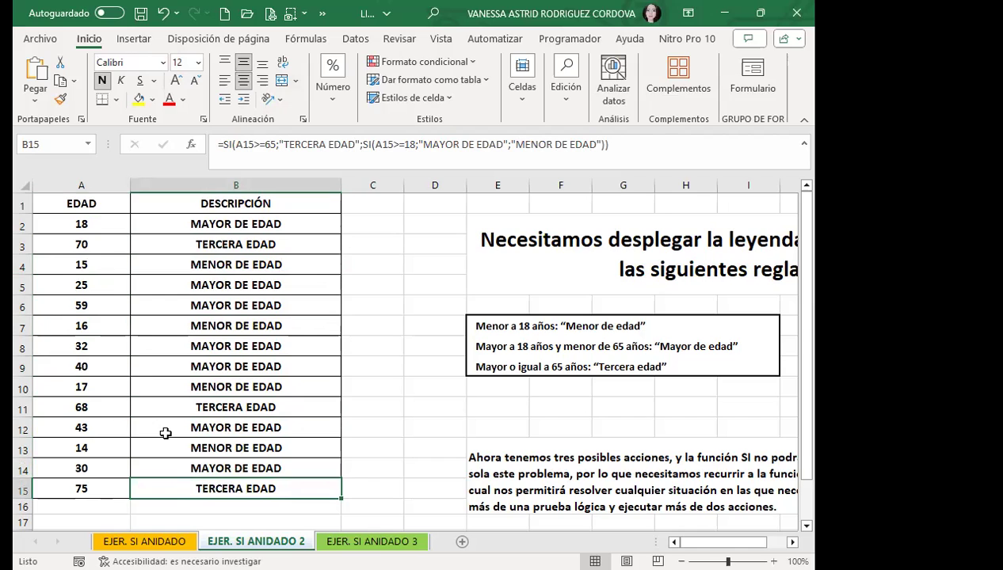
click(171, 225)
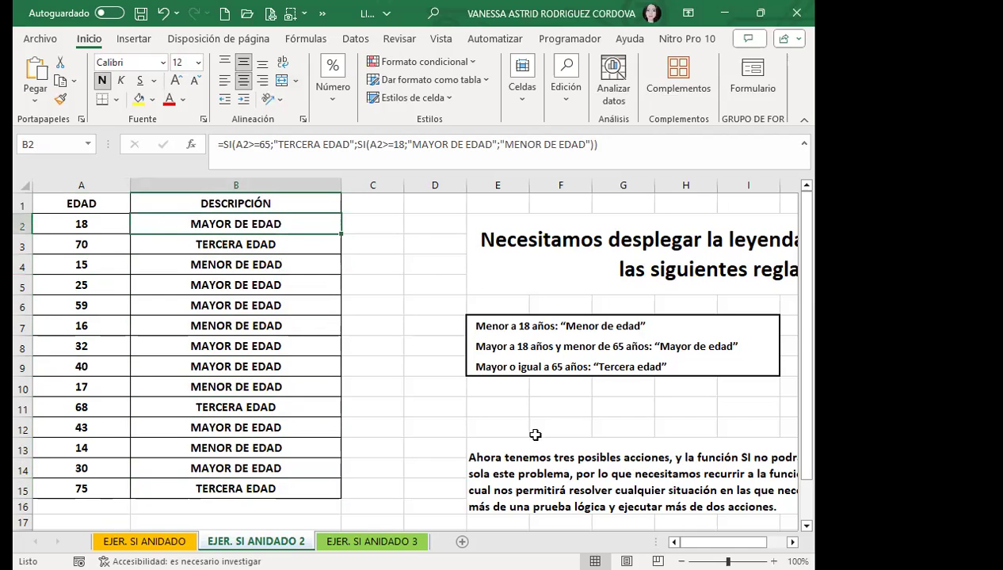
click(559, 365)
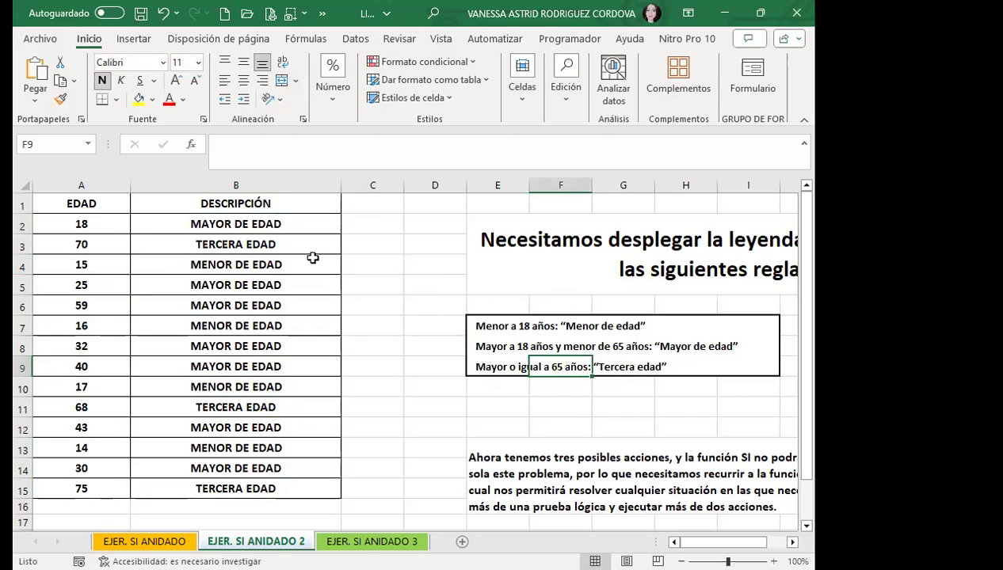
click(480, 346)
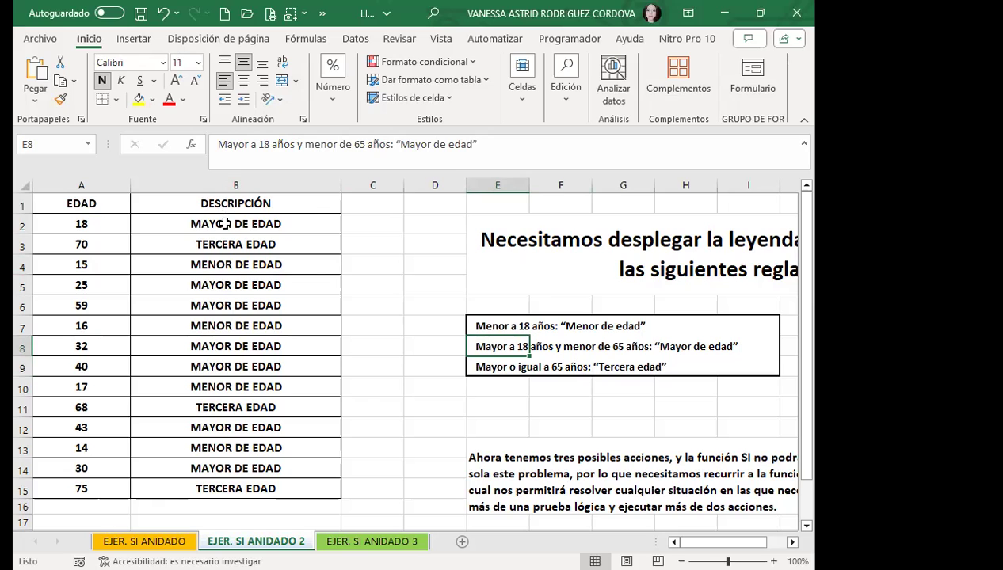
click(225, 224)
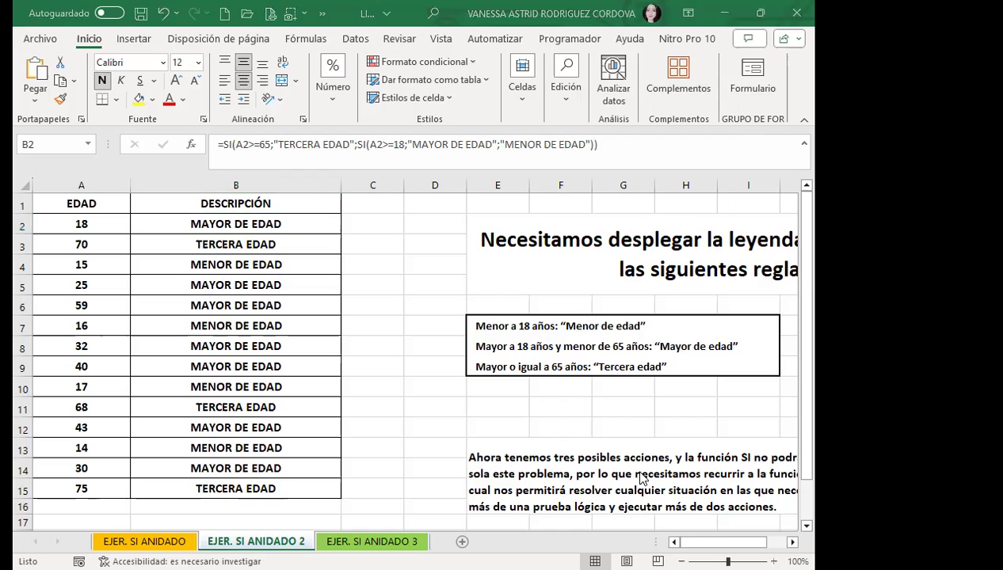
- Open the EJER. SI ANIDADO 3 sheet and select F2, the first HORARIO cell
click(356, 542)
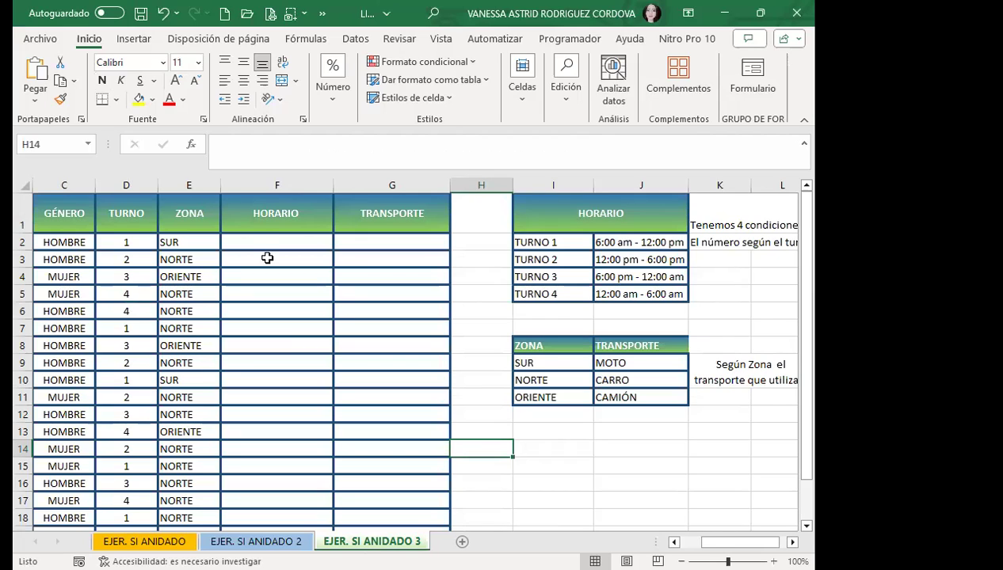
click(254, 244)
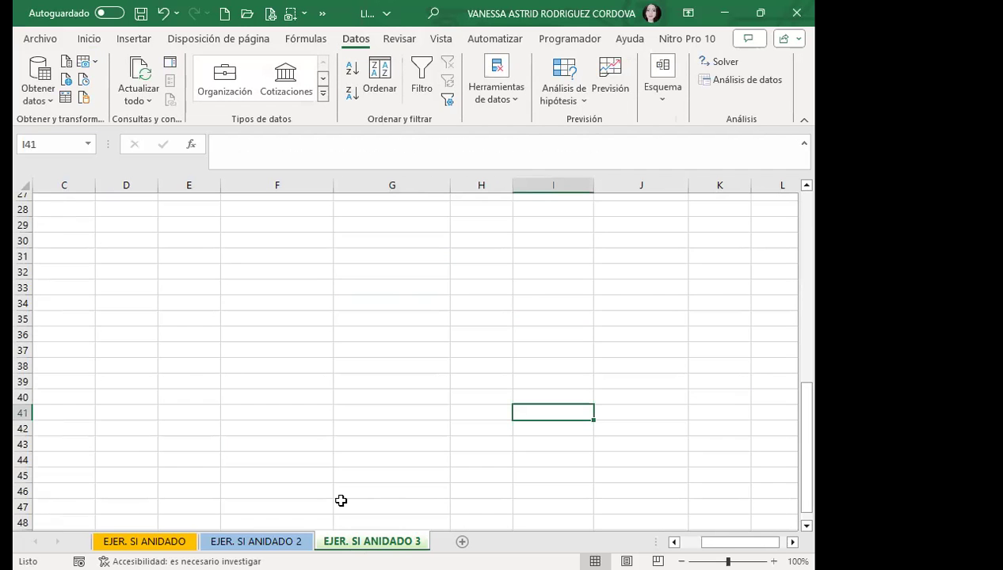
scroll(347, 340, up, 6)
scroll(347, 358, up, 3)
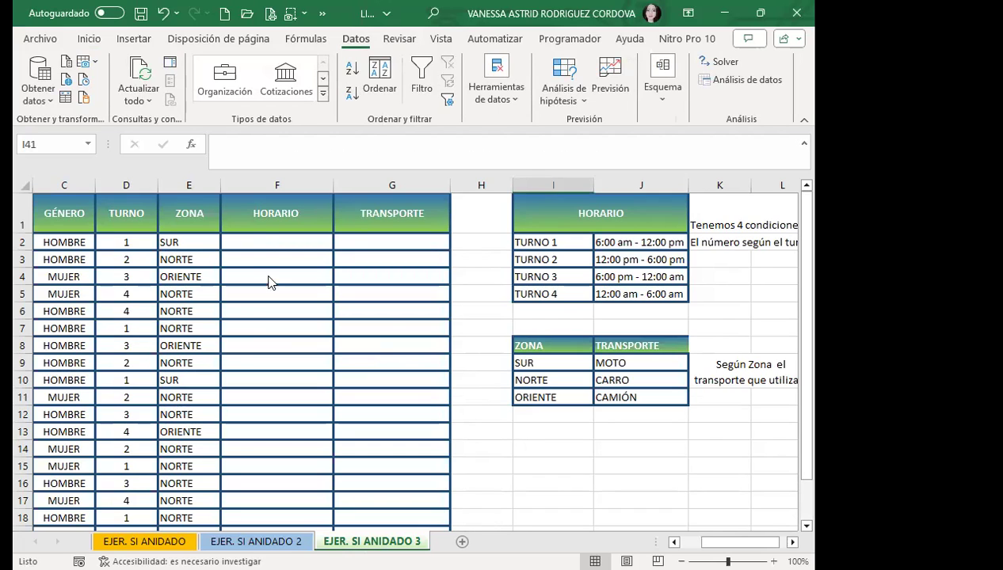
click(261, 238)
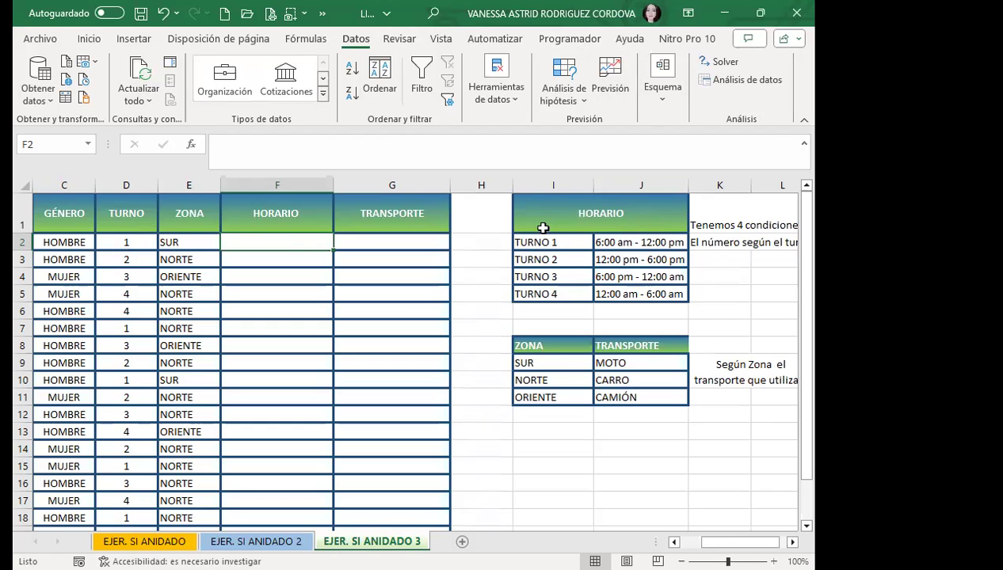
click(125, 240)
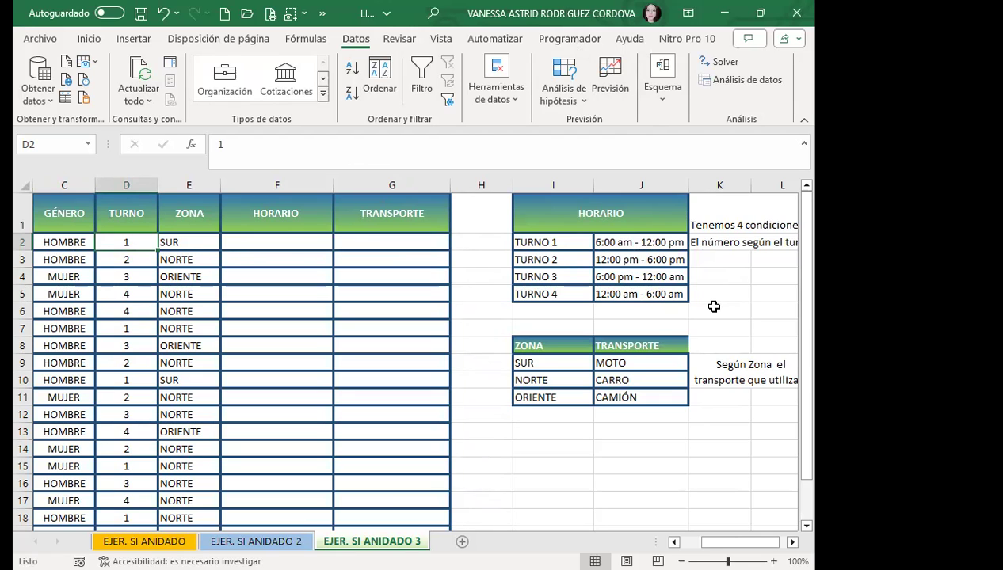
click(610, 239)
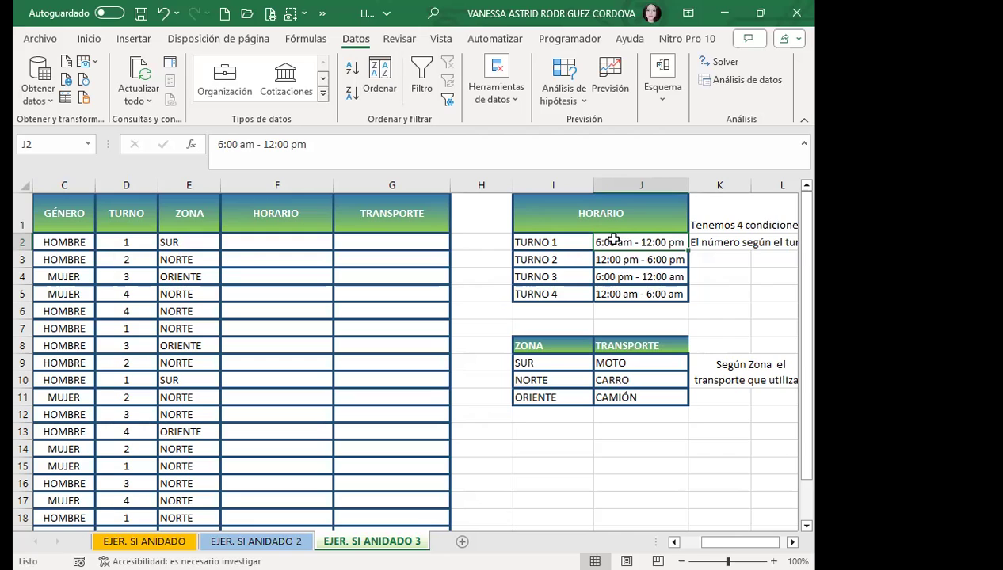
drag(614, 240, 634, 293)
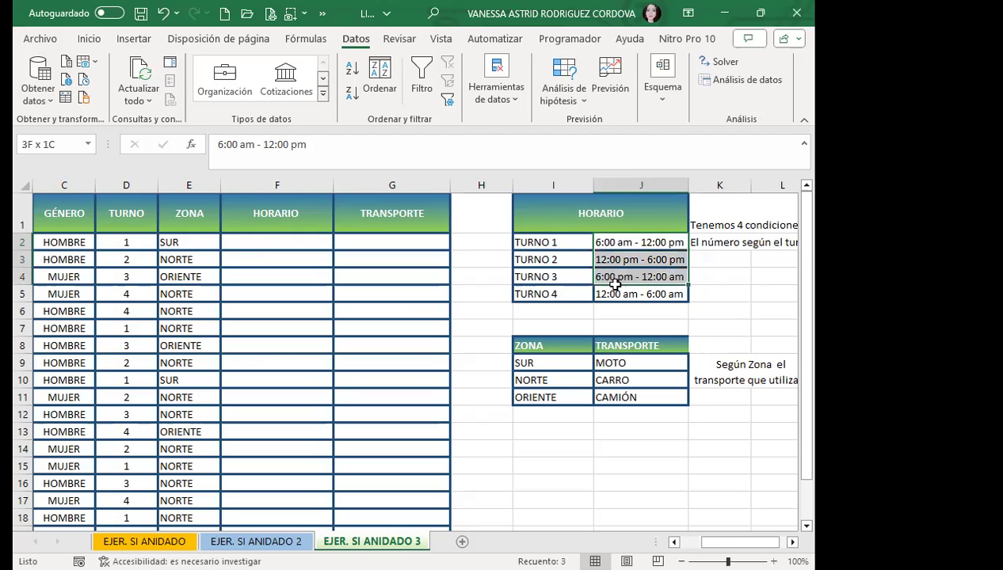
click(620, 243)
click(614, 259)
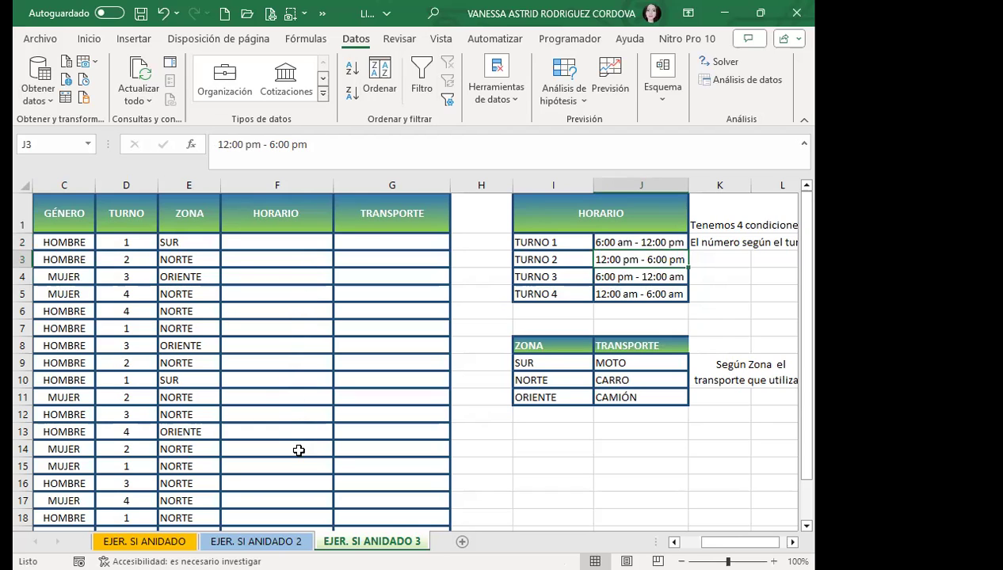
click(291, 389)
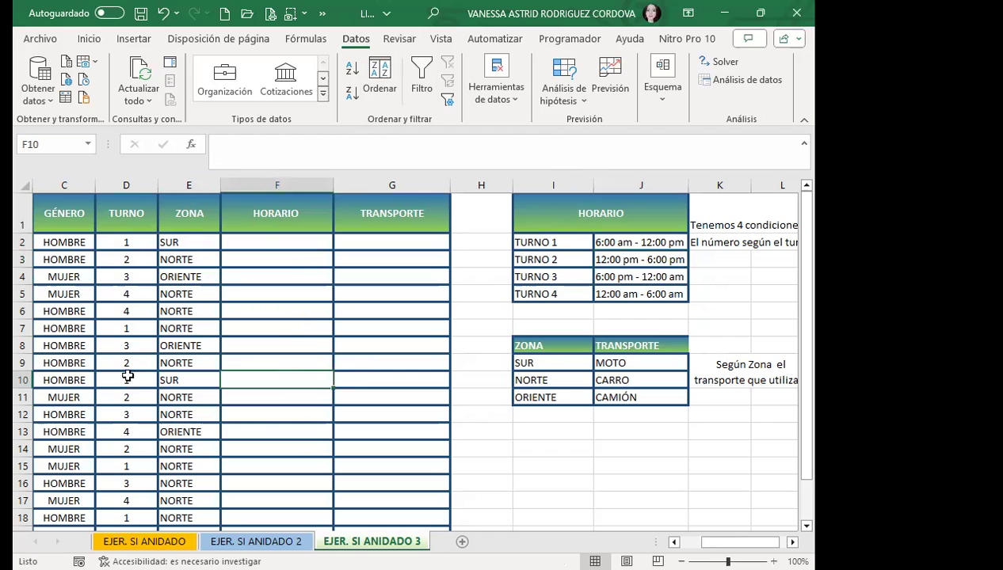
click(268, 244)
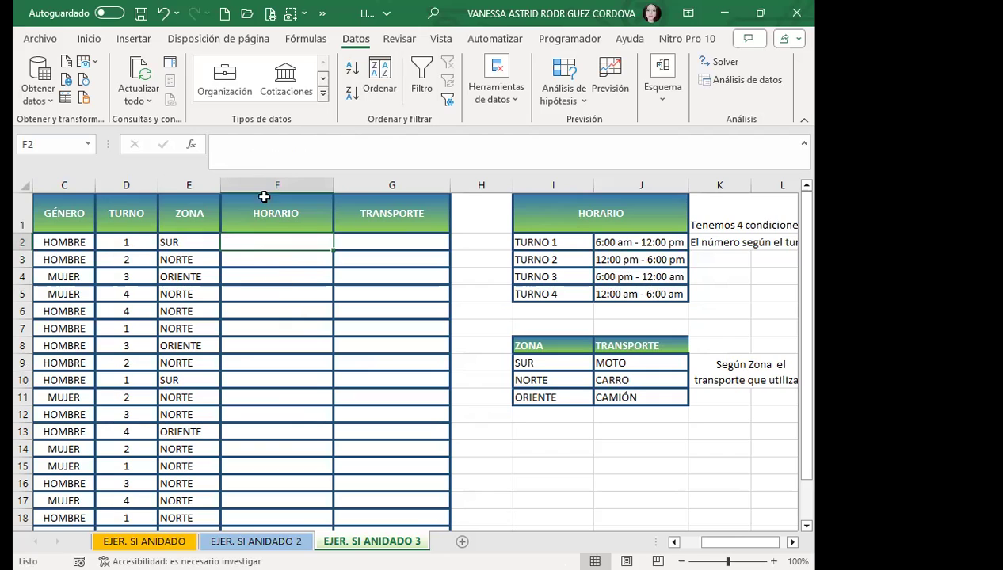
click(122, 243)
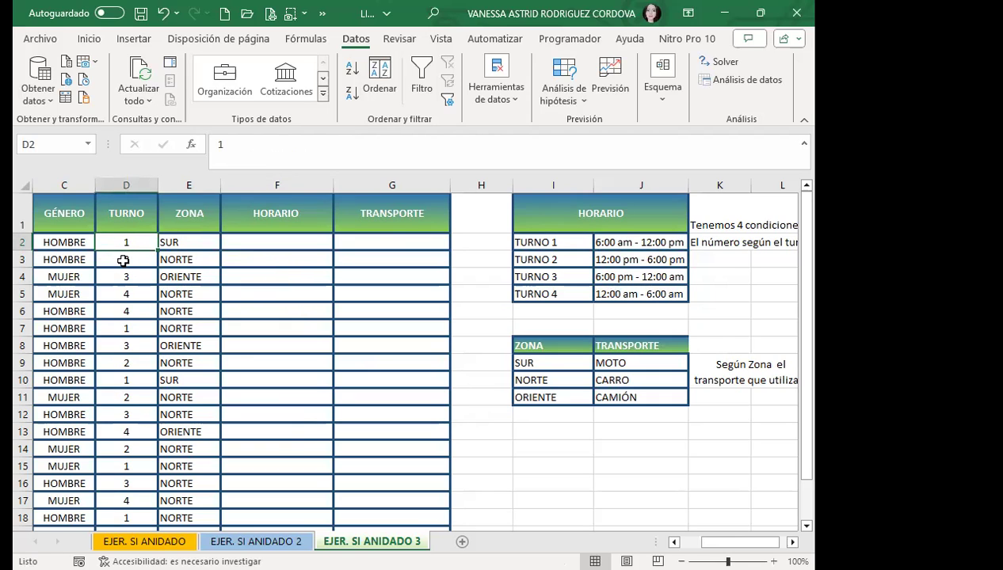
click(270, 239)
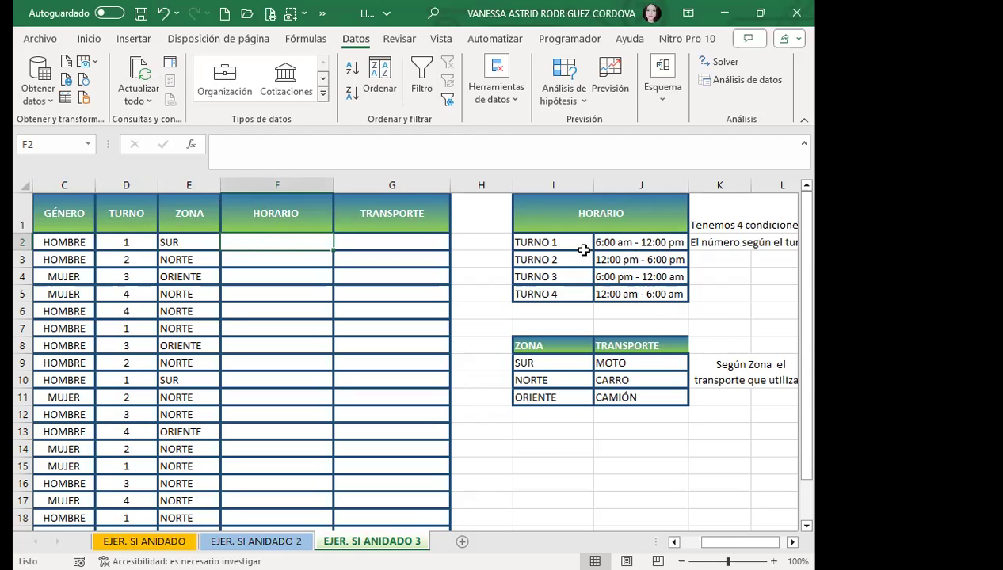
click(582, 259)
click(581, 410)
click(576, 263)
click(574, 379)
click(570, 262)
click(563, 363)
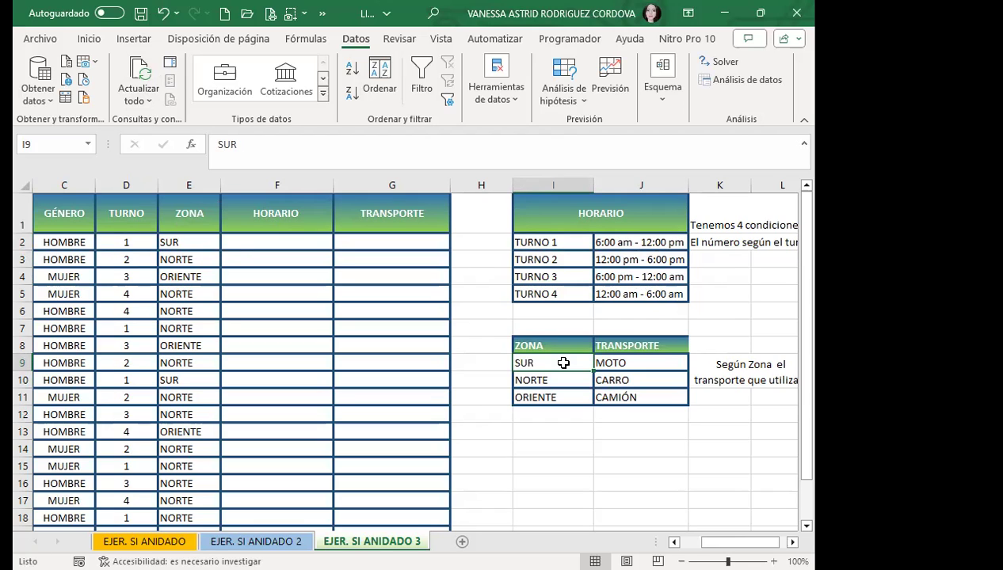
drag(550, 346, 638, 406)
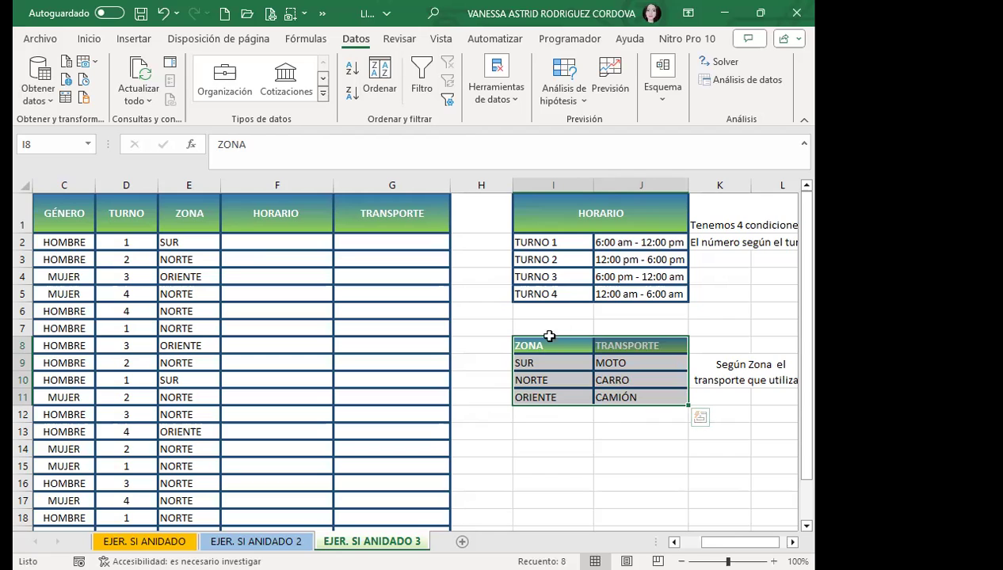
click(602, 399)
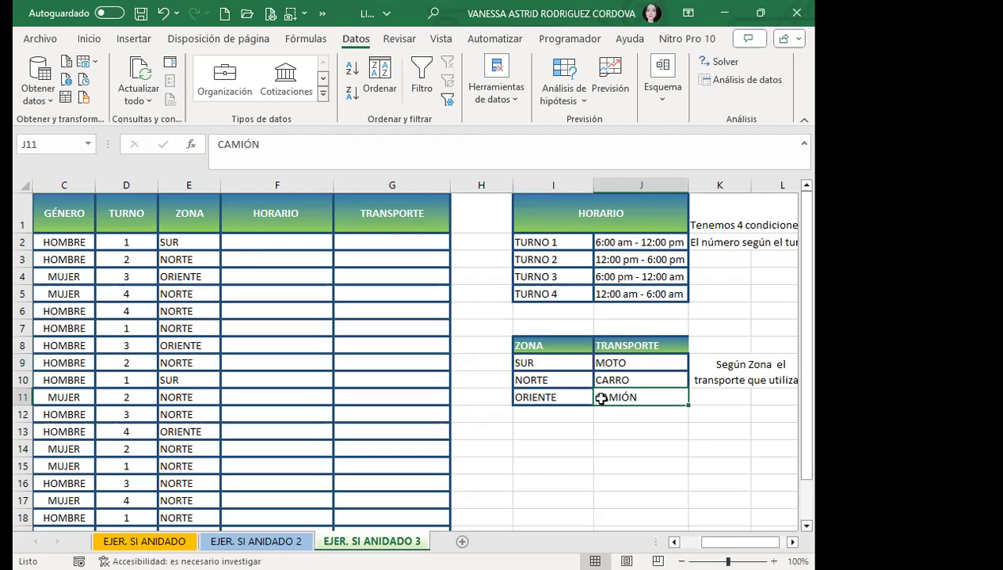
click(550, 358)
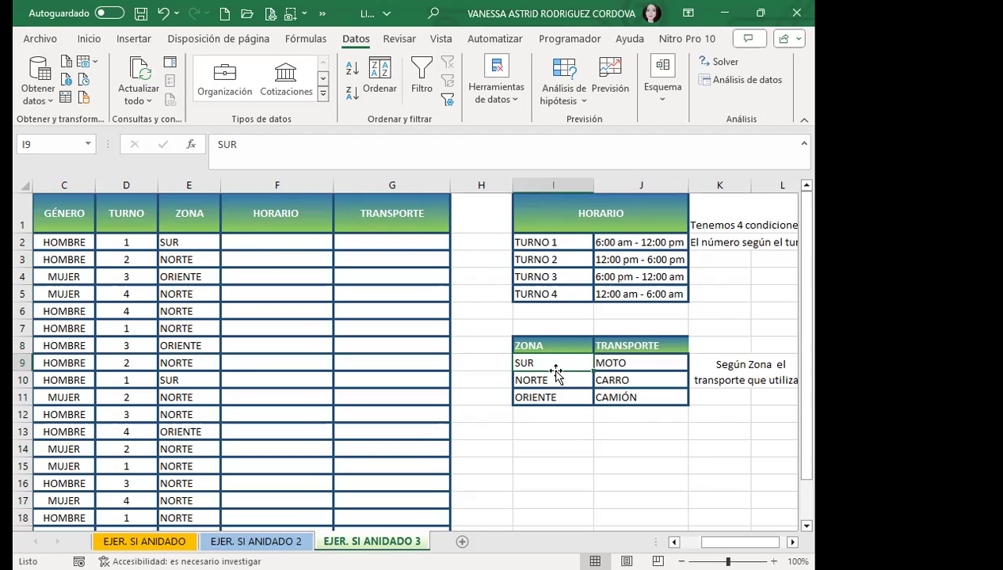
click(534, 379)
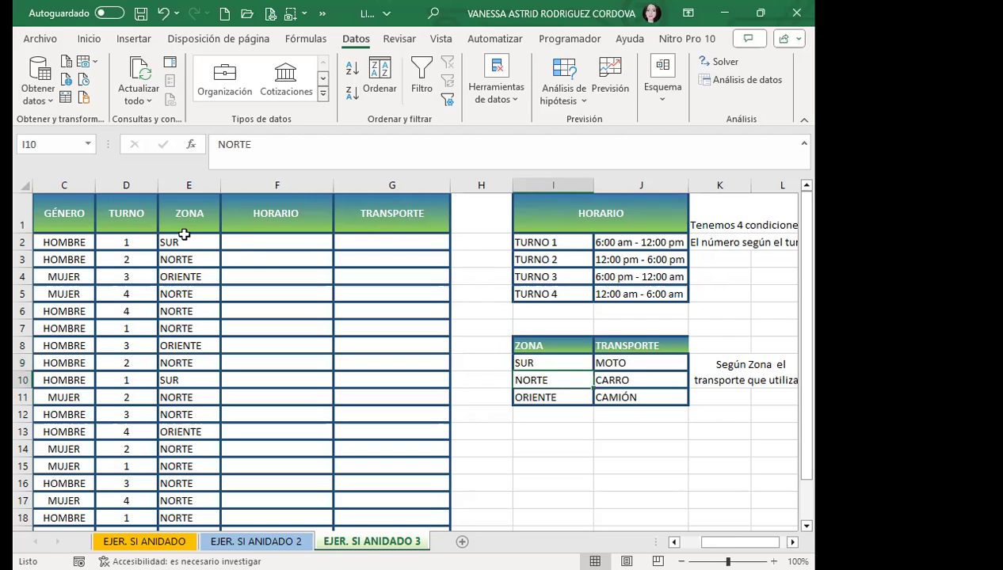
click(184, 242)
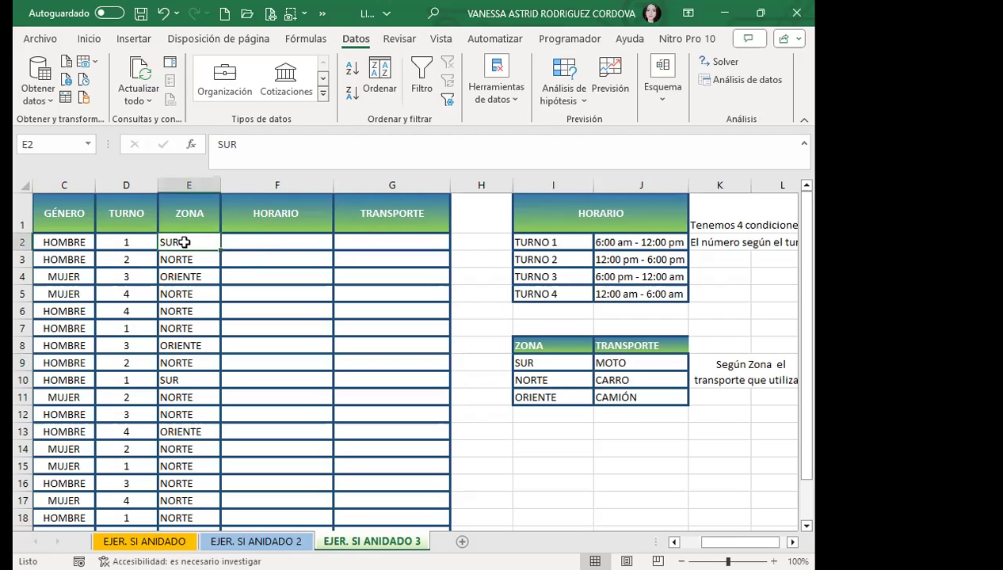
click(554, 243)
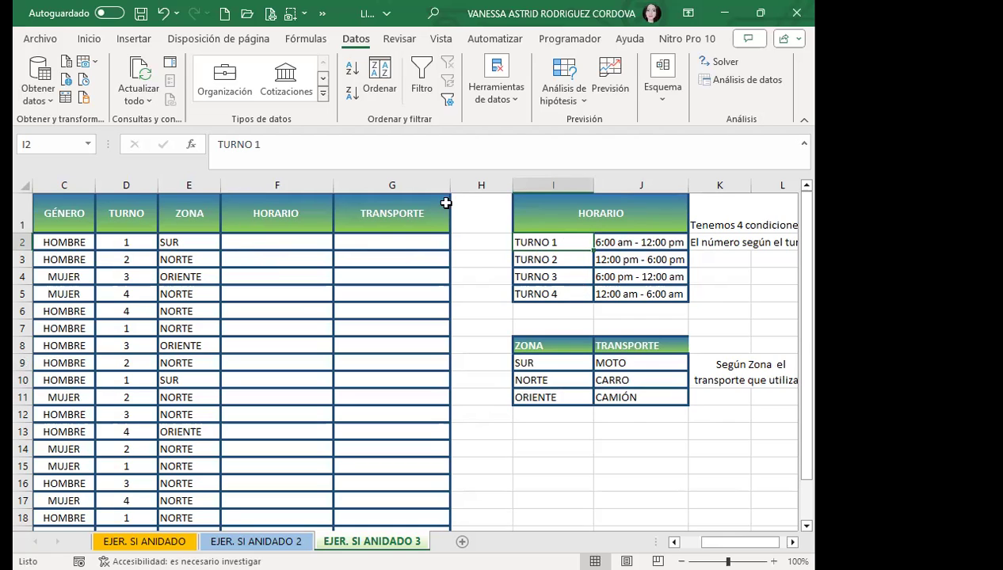
click(121, 238)
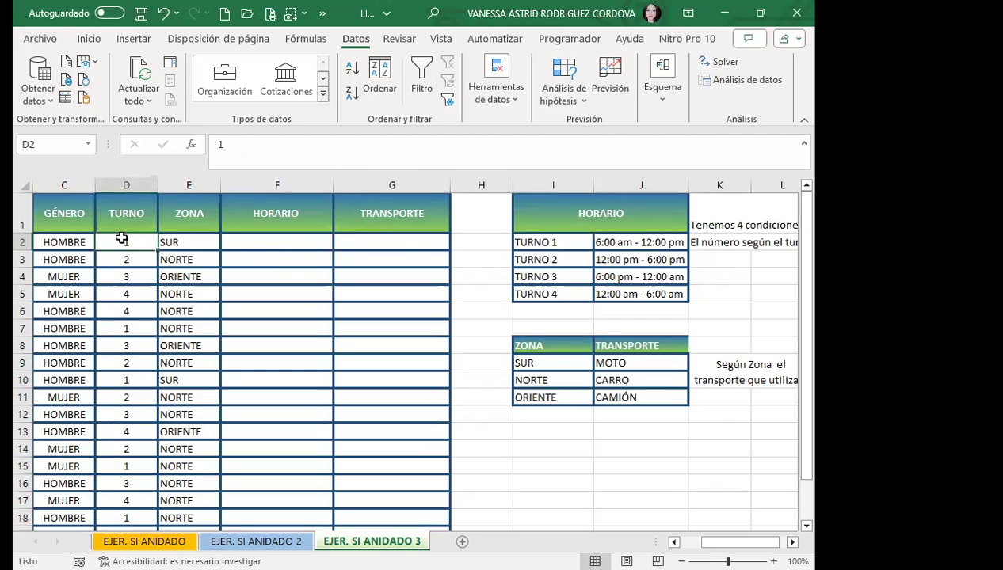
click(538, 244)
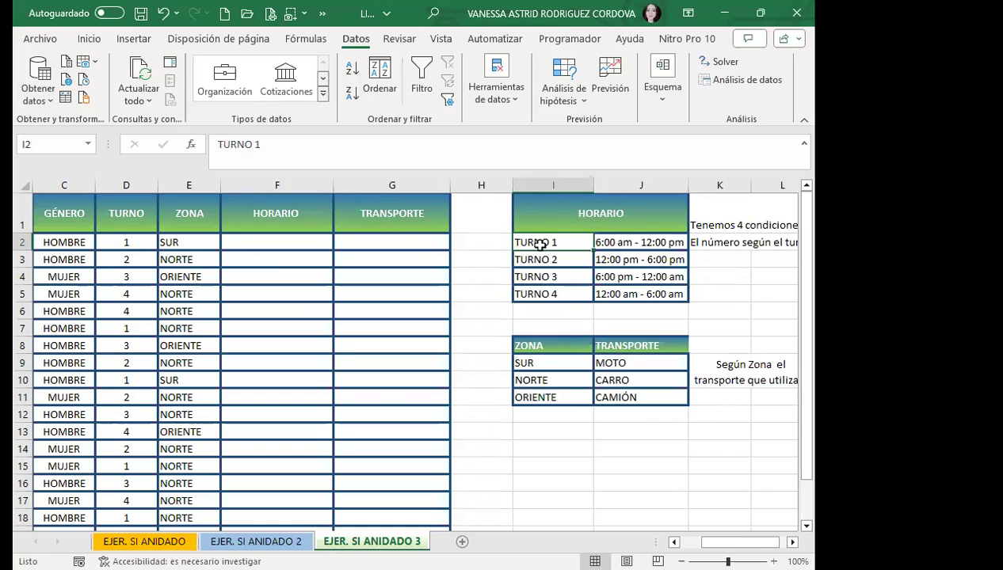
click(187, 240)
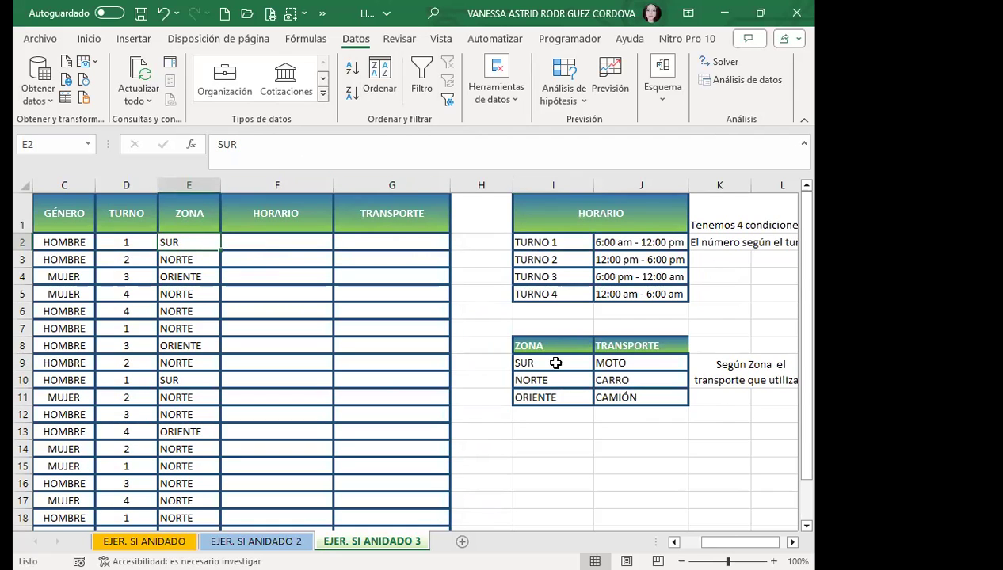
click(553, 364)
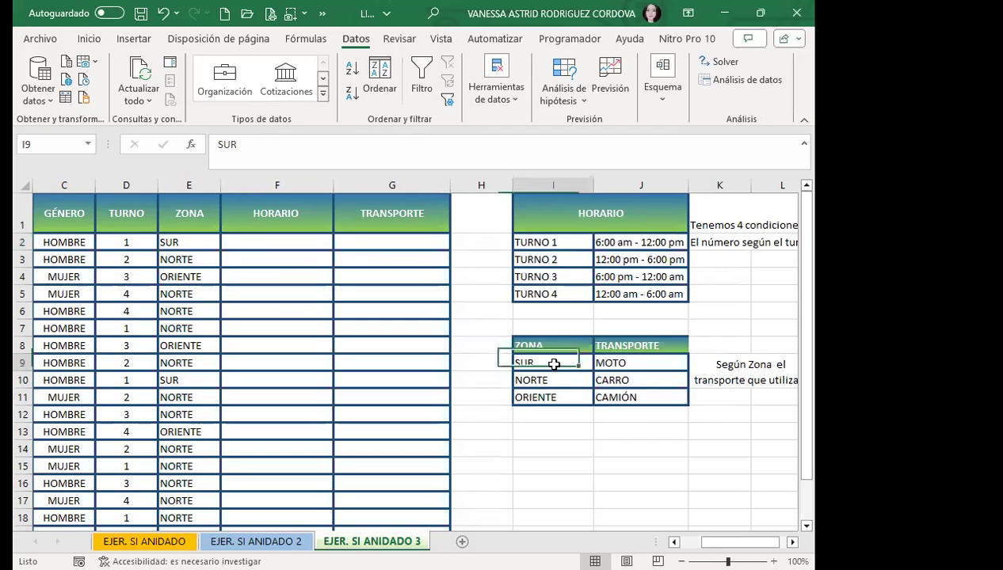
click(278, 242)
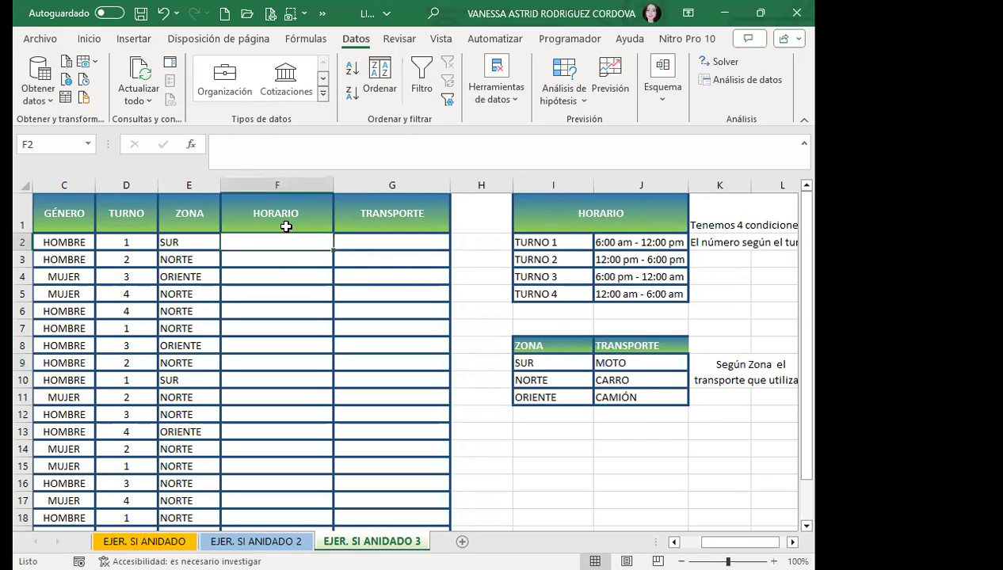
text(=SI)
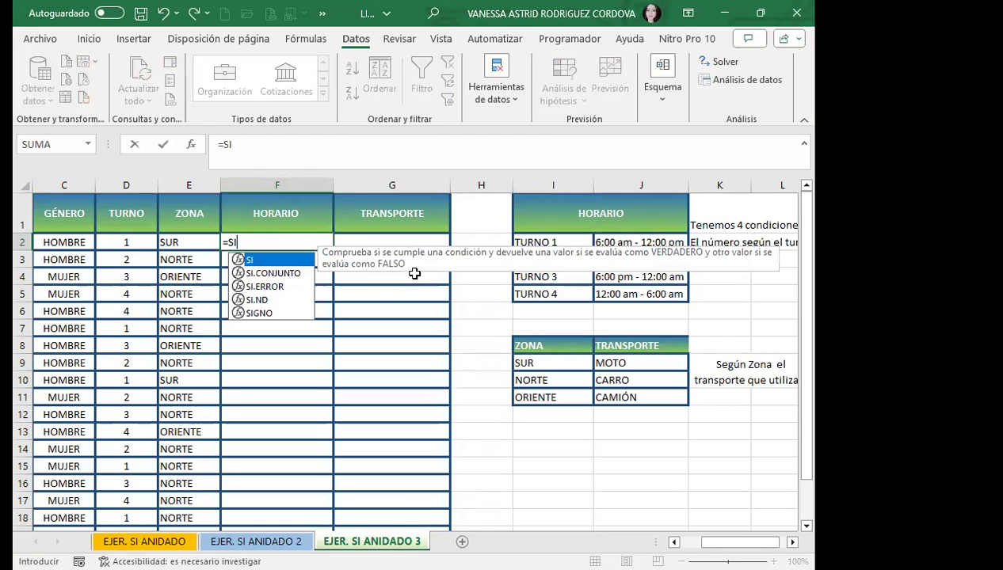
key(BackSpace)
key(BackSpace)
key(BackSpace)
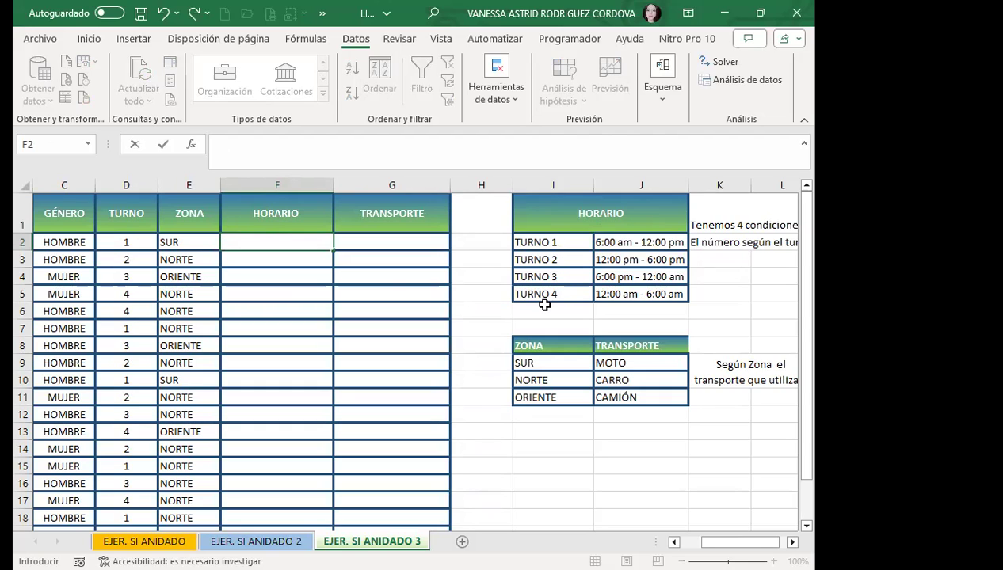
click(257, 262)
click(251, 236)
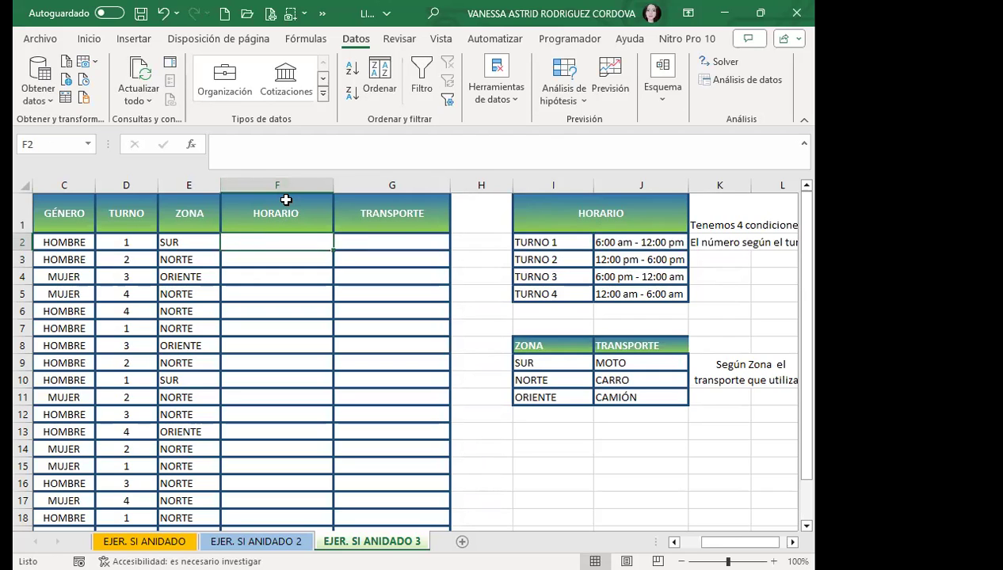
- In F2, start =SI(D2=1;$J$2;SI( so turno 1 returns the absolute J2 time range
text(=S)
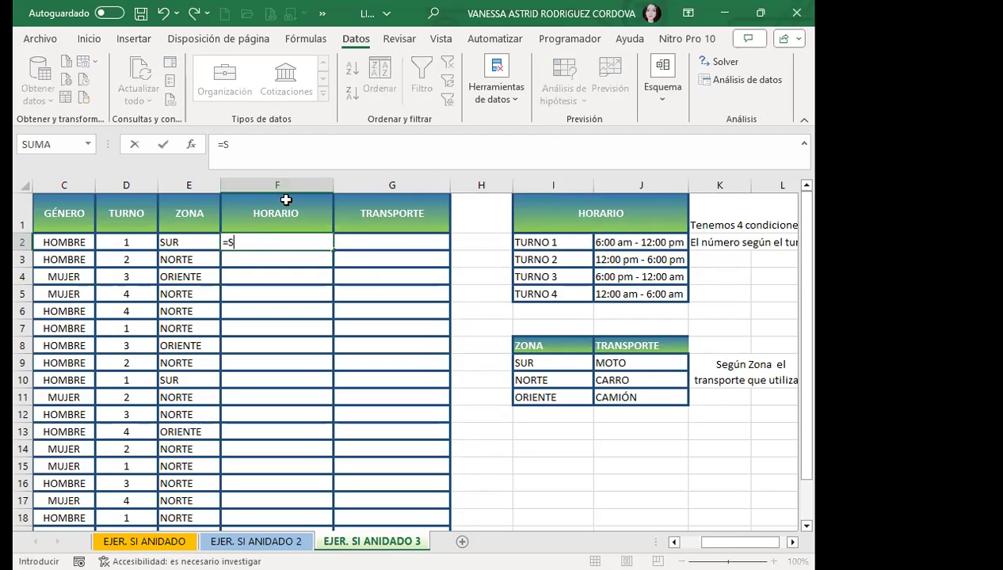
text(I)
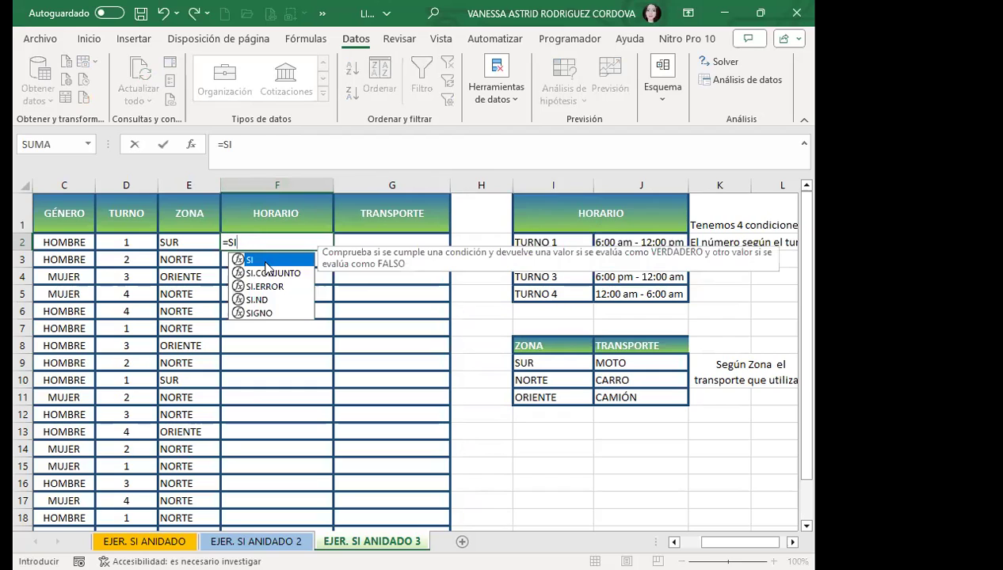
text(()
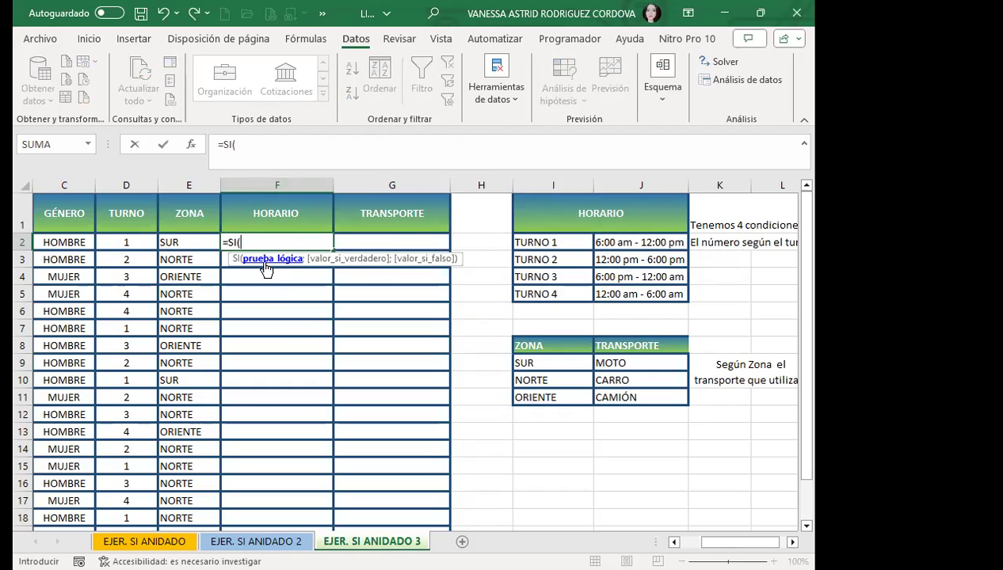
click(112, 240)
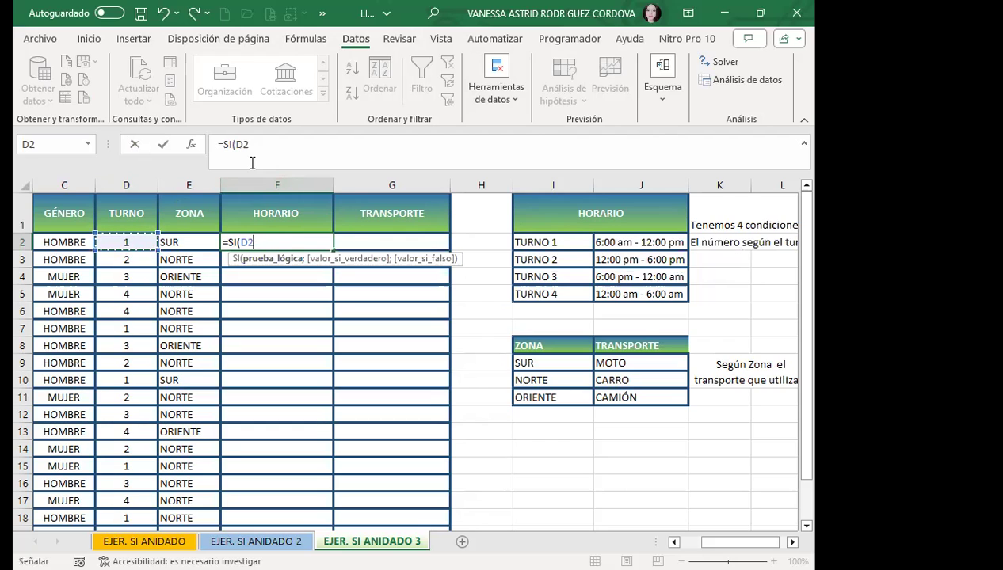
text(=1)
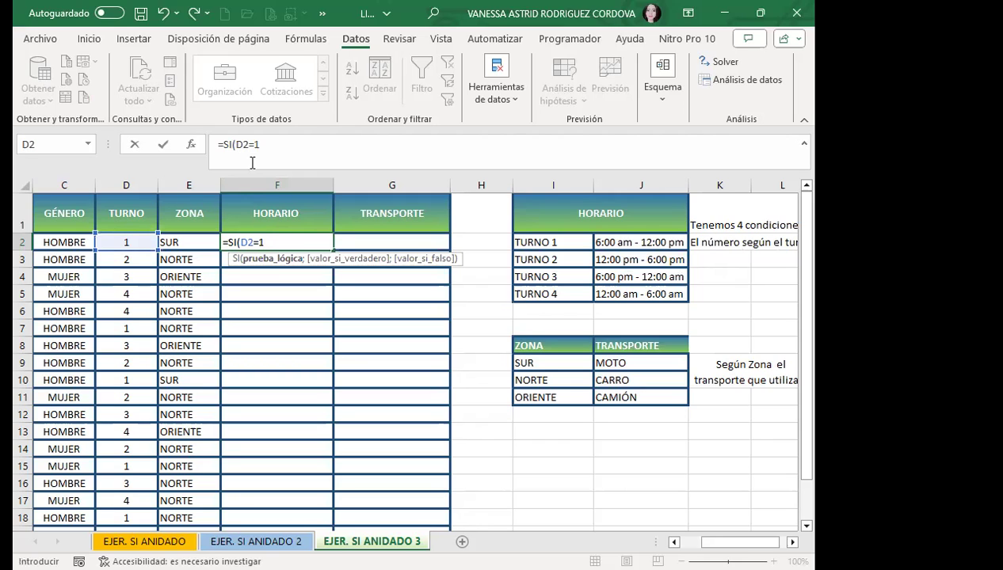
text(;)
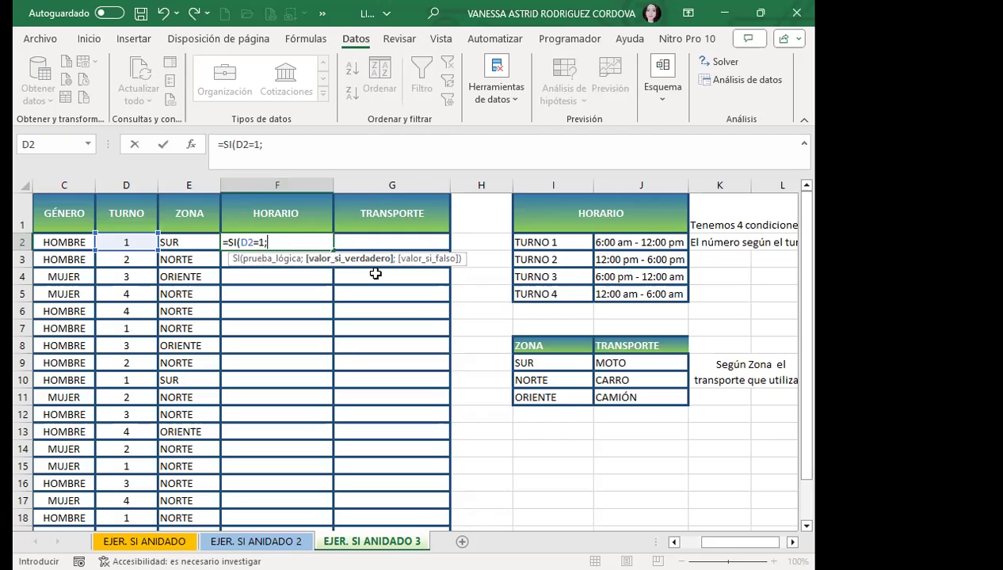
click(631, 239)
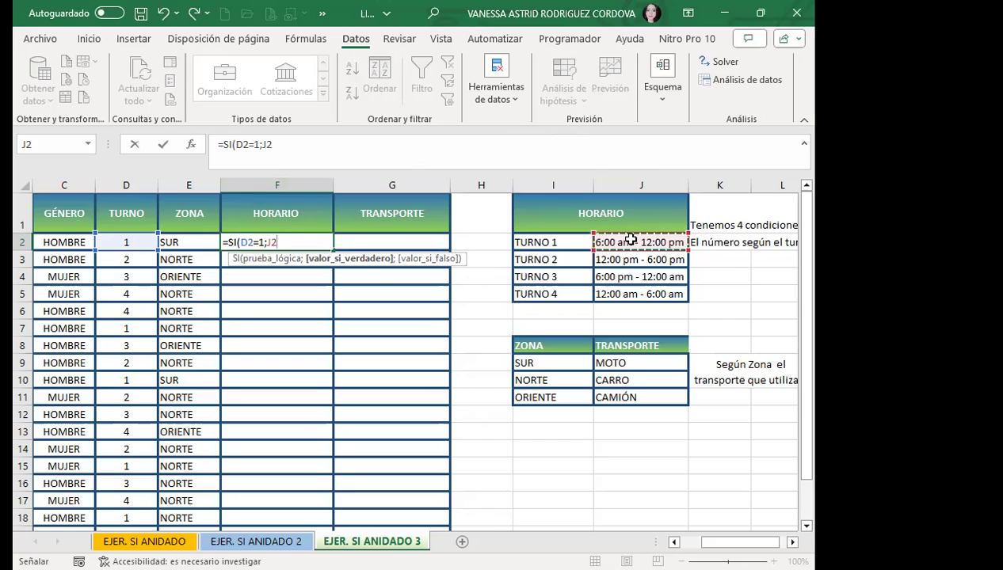
key(F4)
text($J$2;)
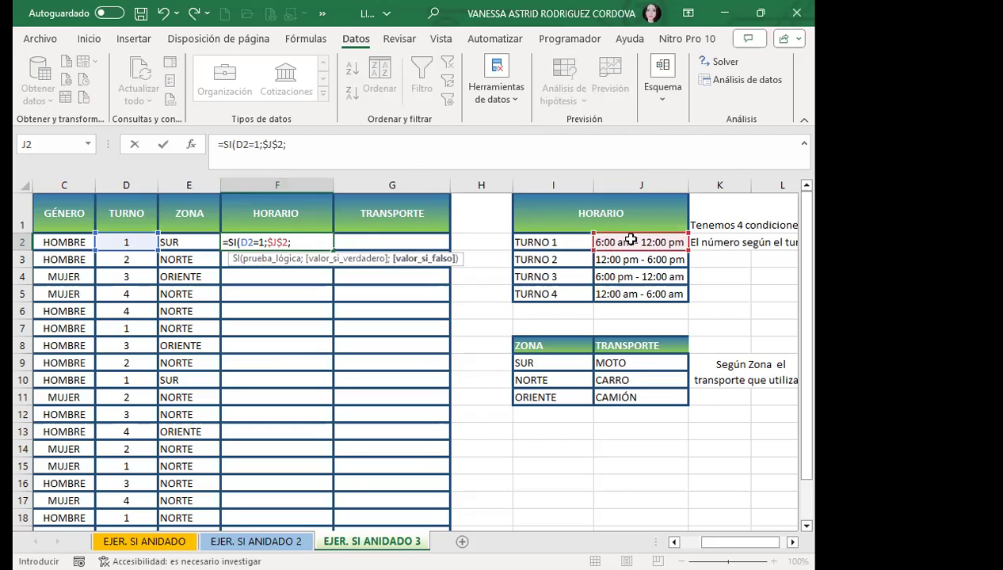
text(S)
text(I)
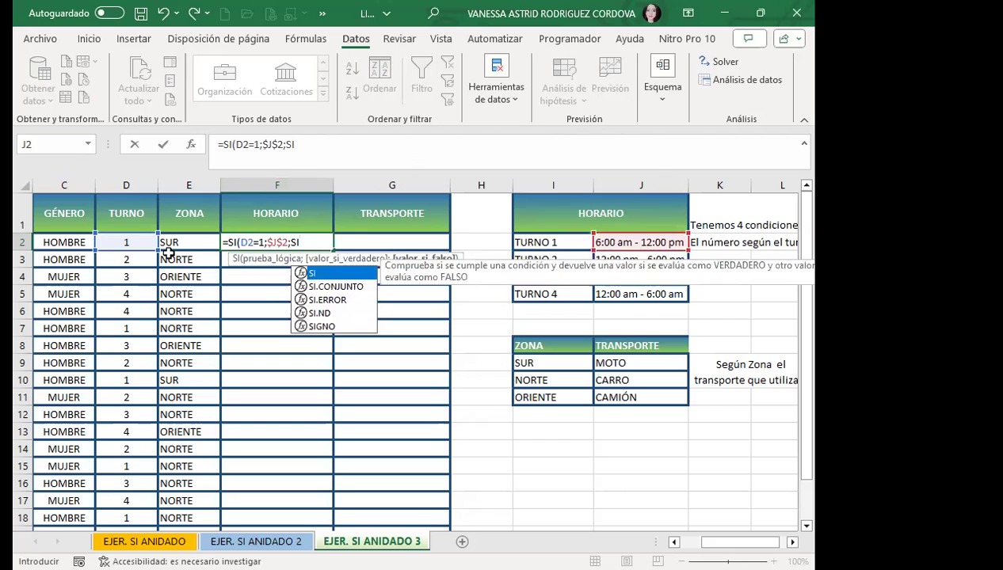
text(()
- Add the D2=2 test returning absolute $J$3 to F2's formula and begin a third SI
click(128, 241)
text(=)
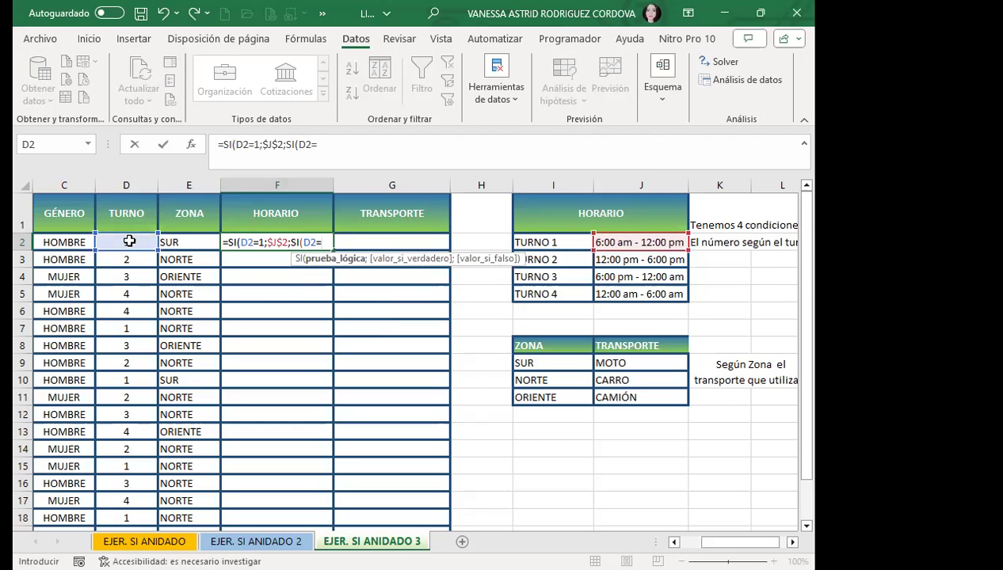
text(2)
text(;)
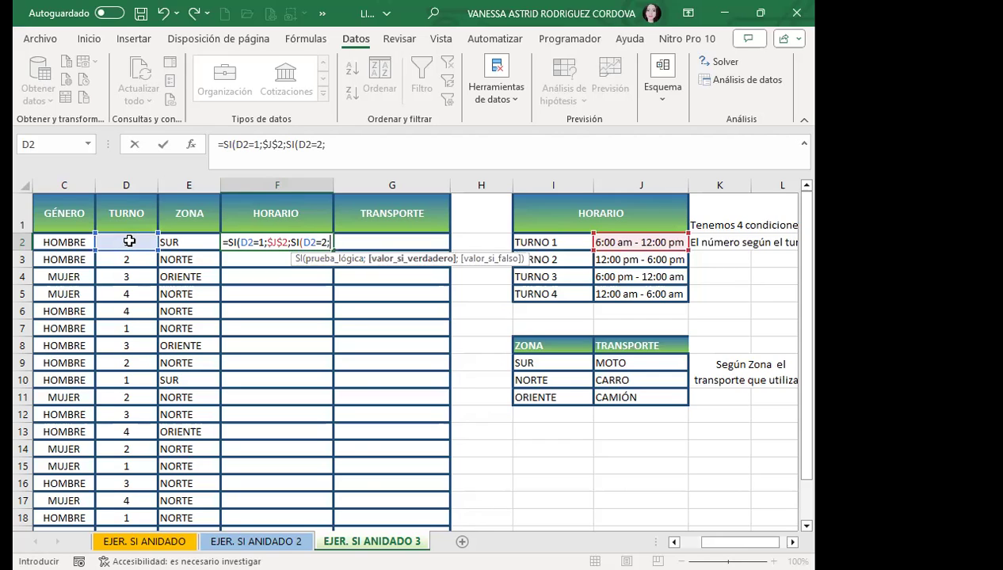
click(658, 256)
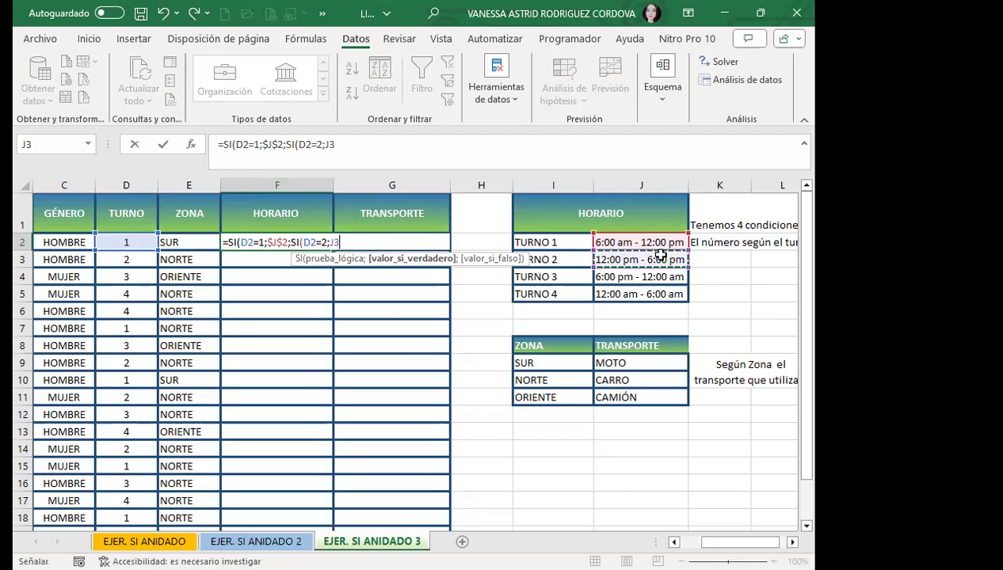
key(F4)
text($J$3;)
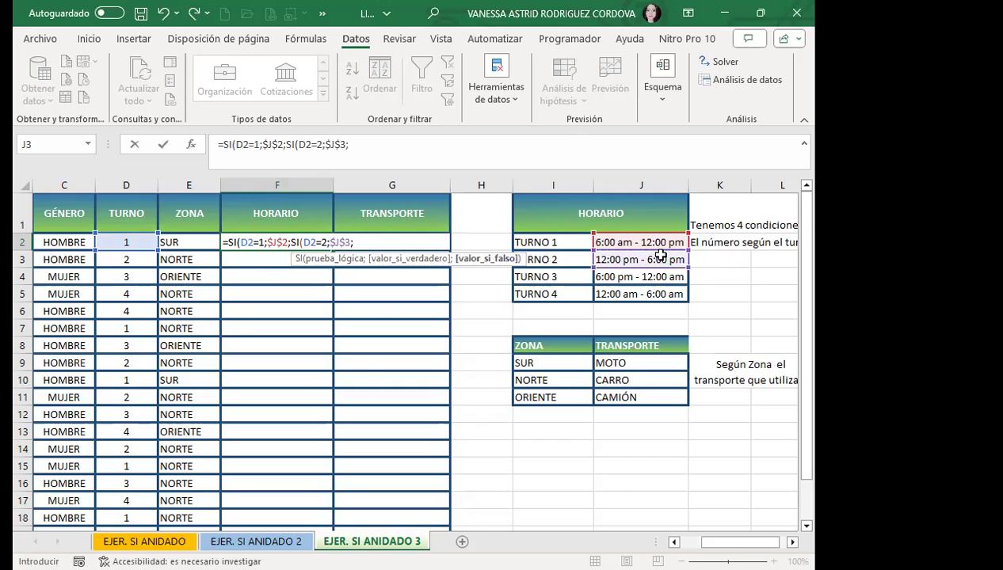
text(SI)
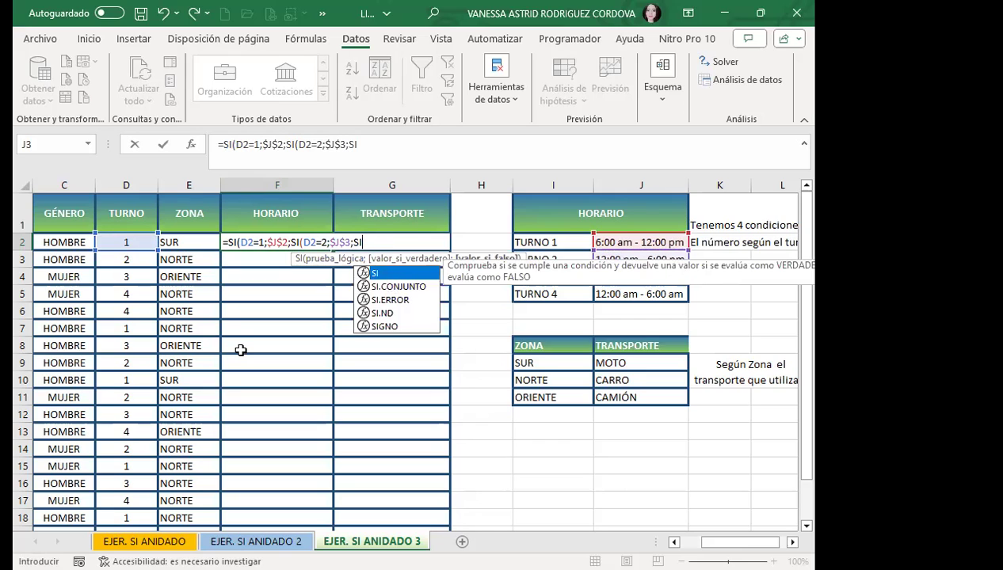
text(()
- Add D2=3 returning $J$4 with $J$5 as fallback, close the parentheses and commit F2
click(119, 240)
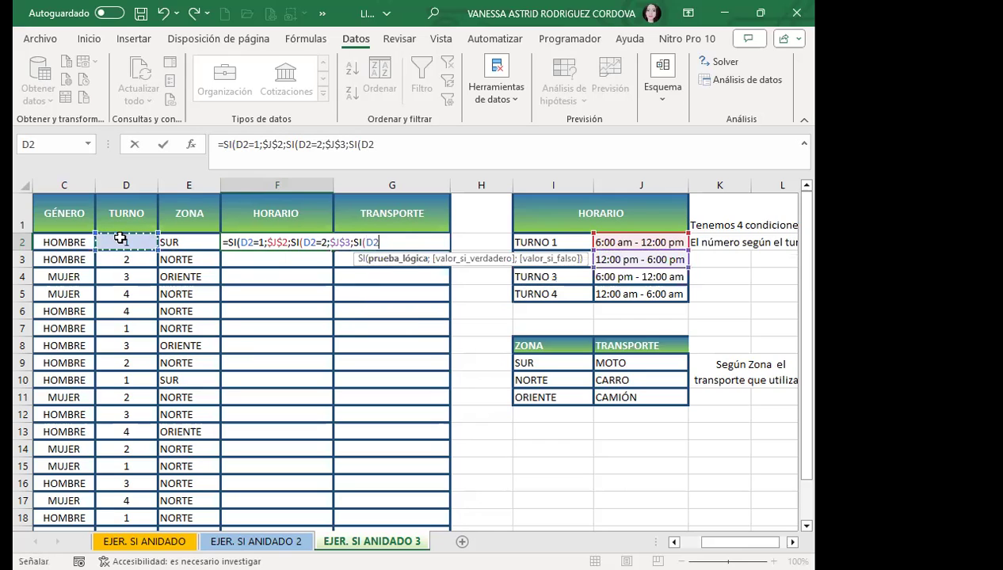
text(=)
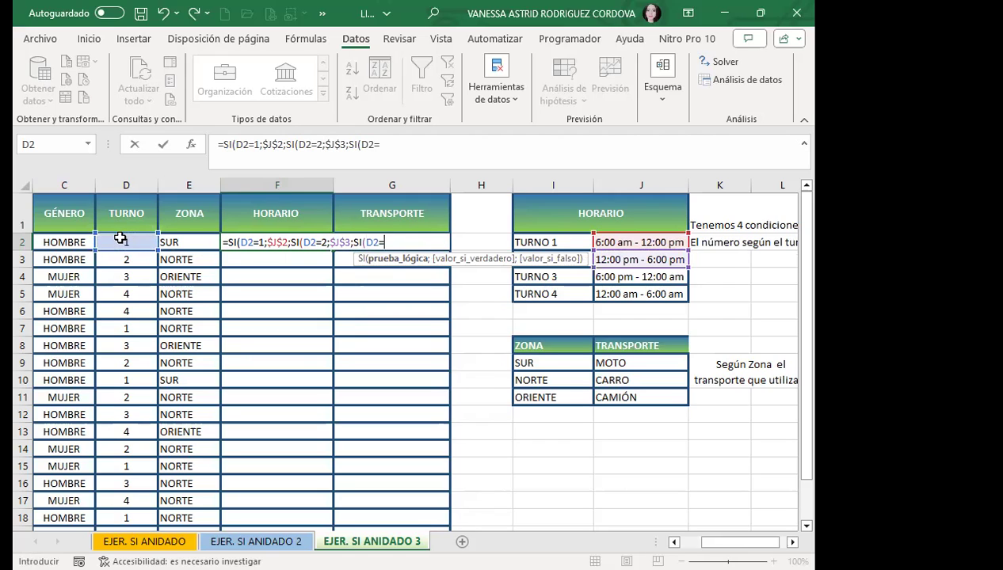
text(3)
text(;)
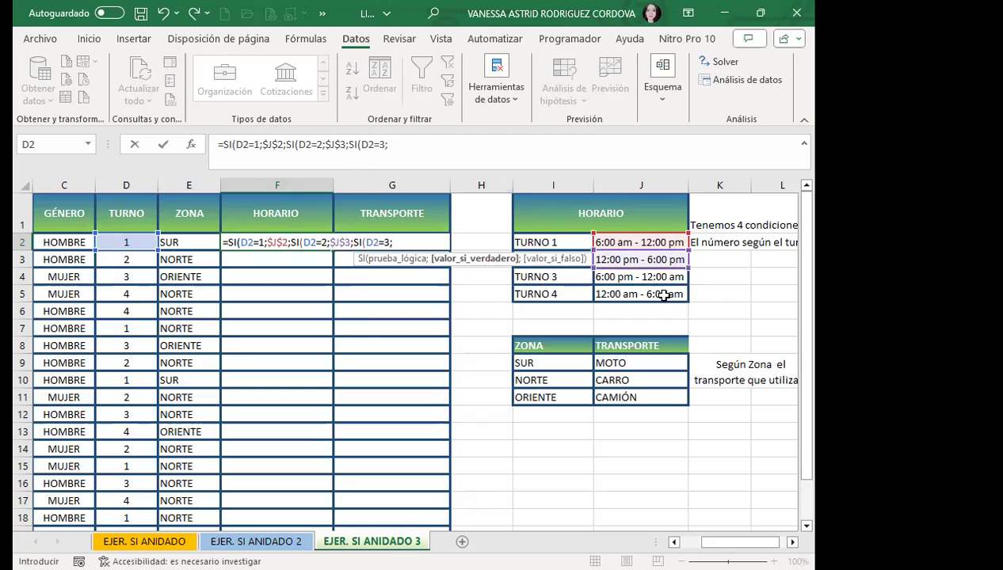
click(645, 278)
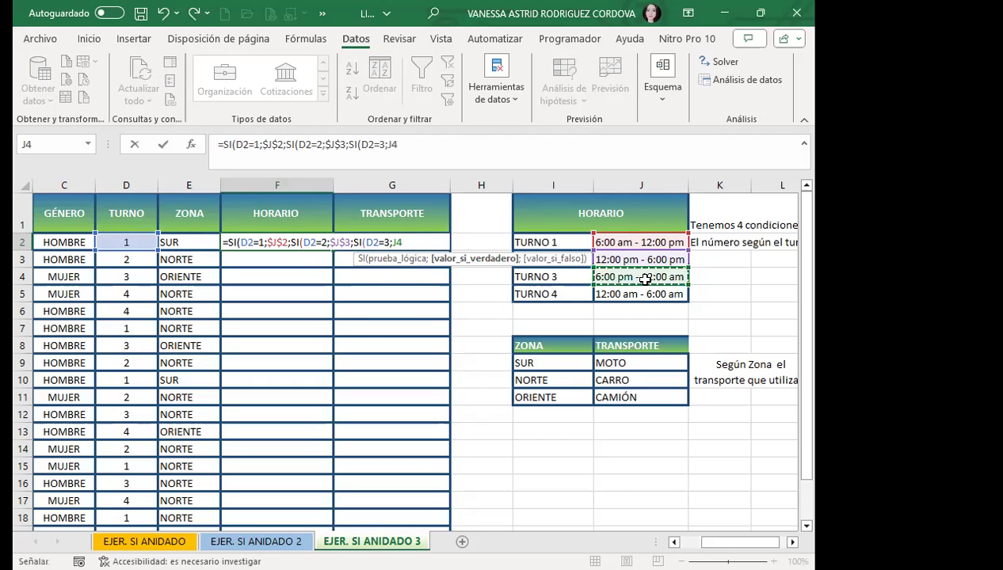
key(F4)
text($J$4;)
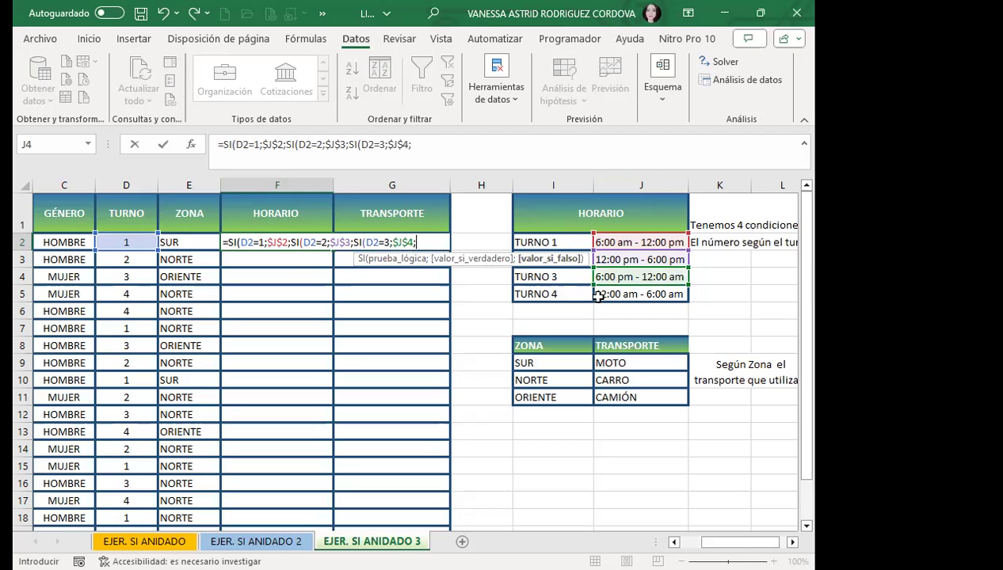
click(634, 295)
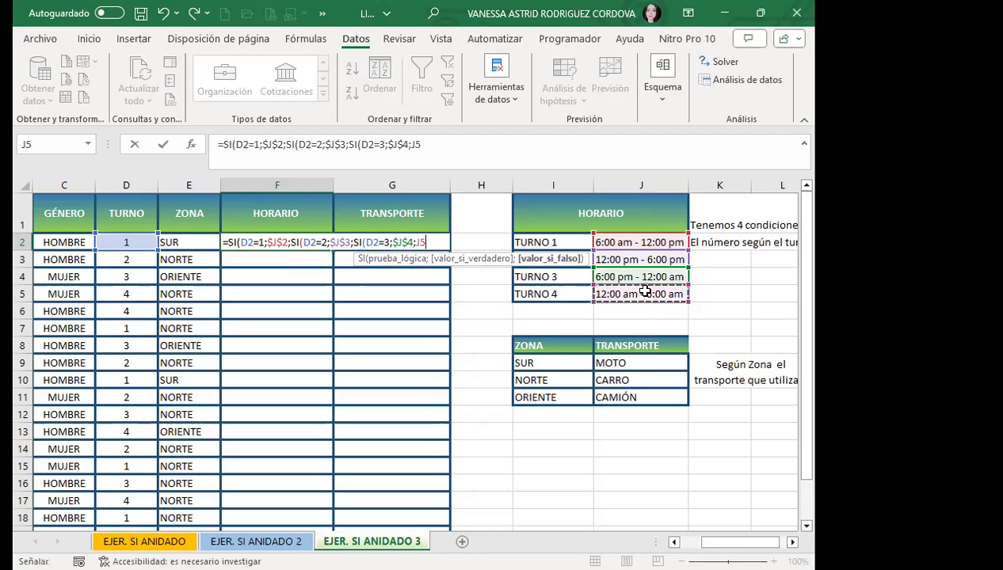
key(F4)
text())
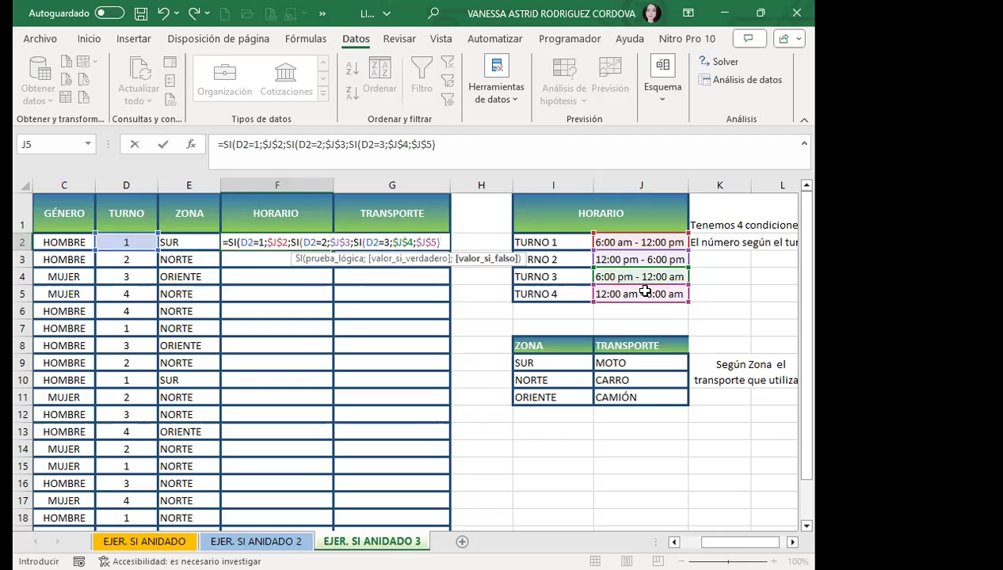
text())
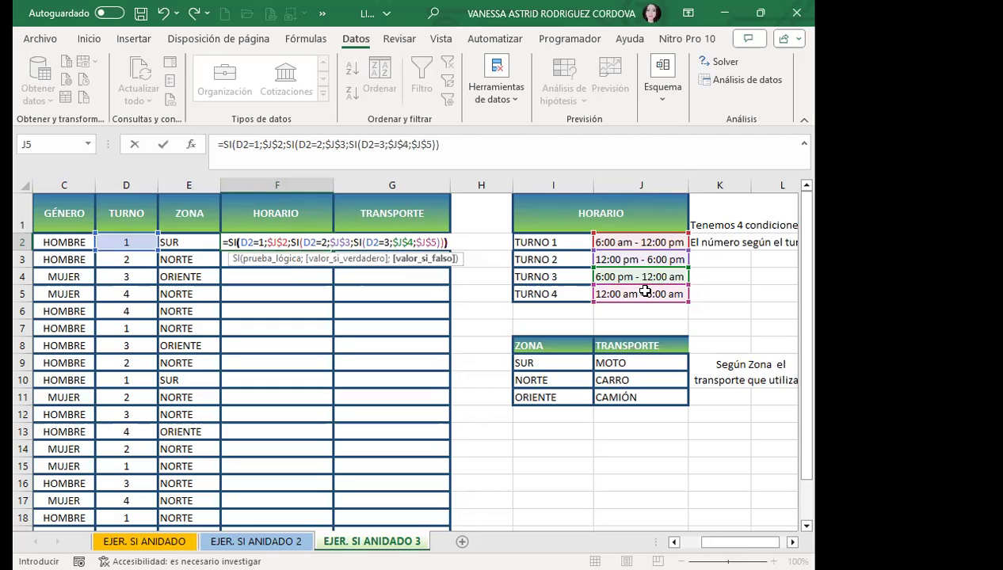
text())
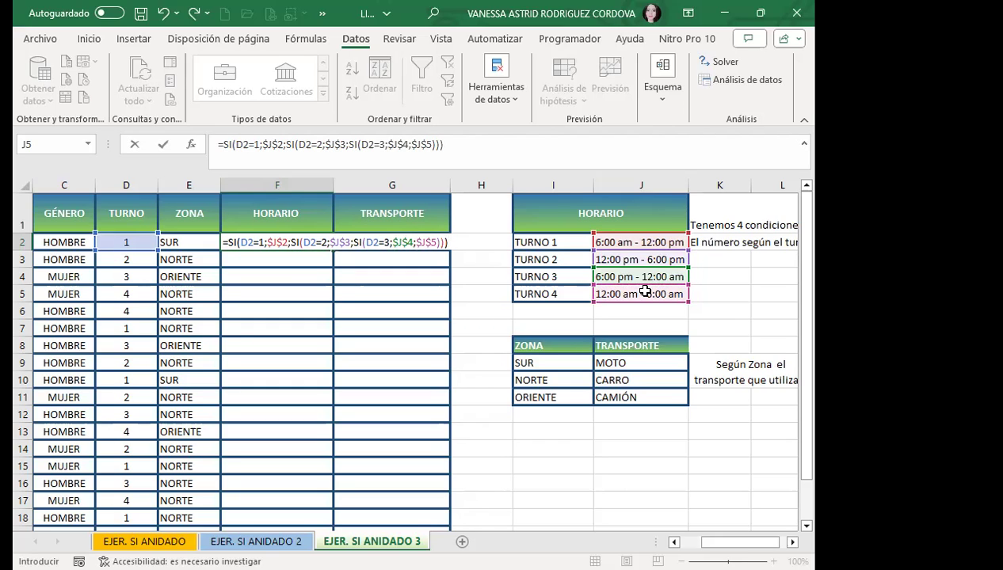
key(Return)
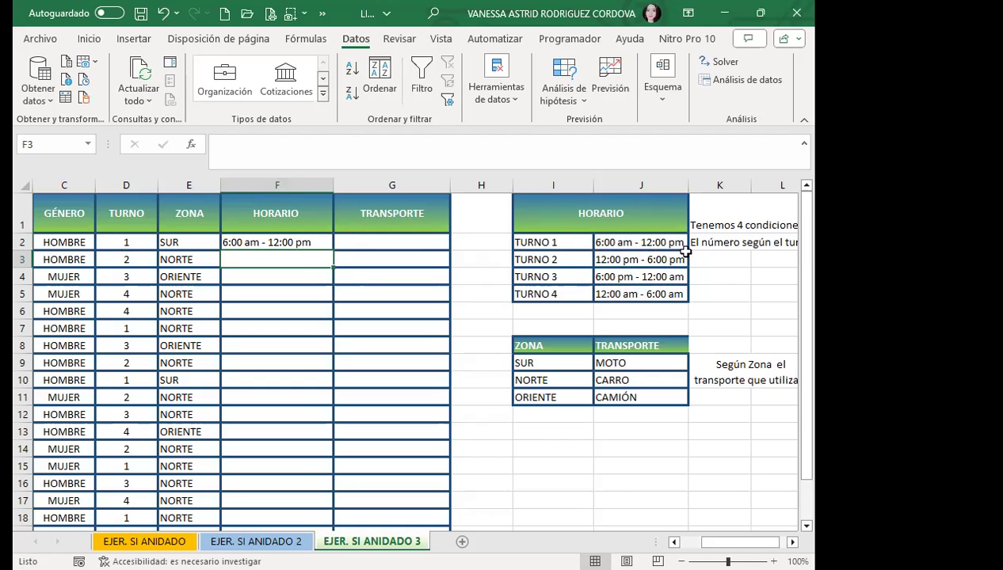
click(328, 244)
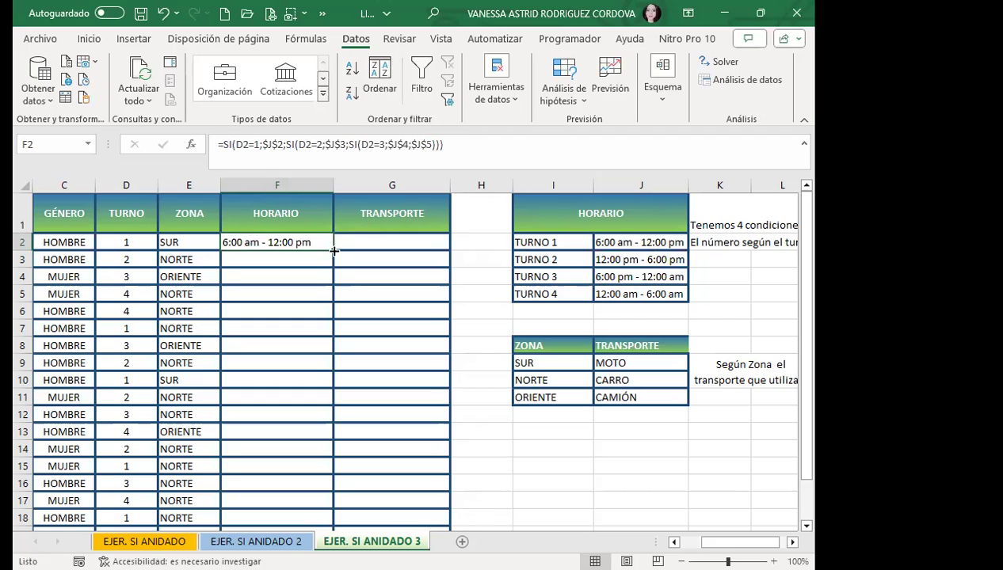
- Copy F2's formula down to F20 and spot-check the schedules in rows 3–5 and 19
double_click(334, 250)
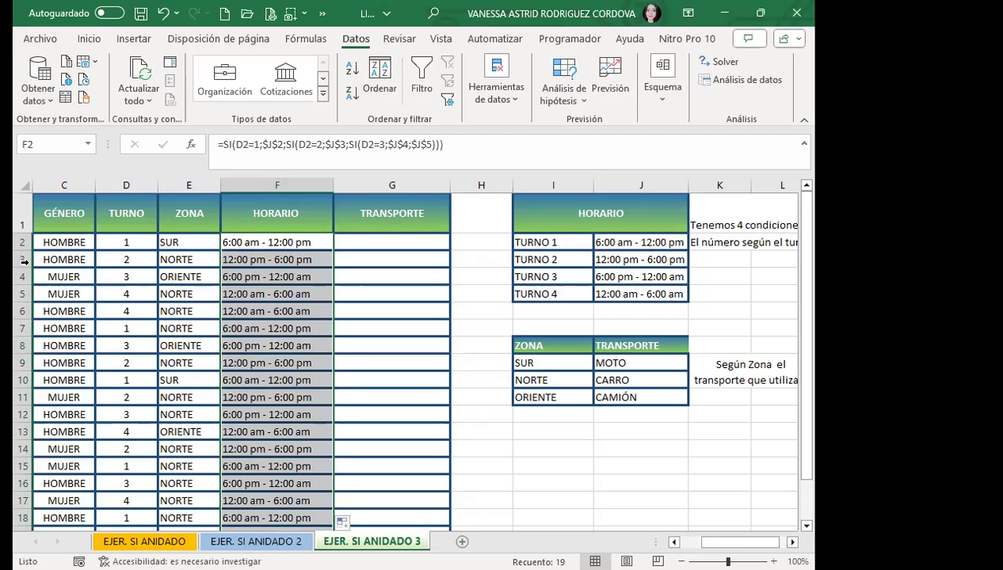
click(23, 261)
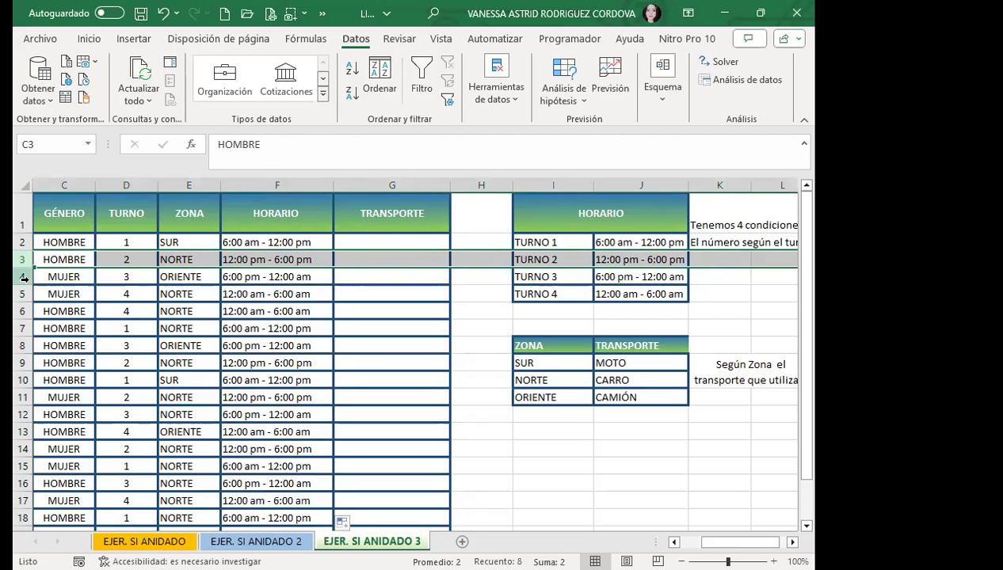
click(24, 269)
click(24, 275)
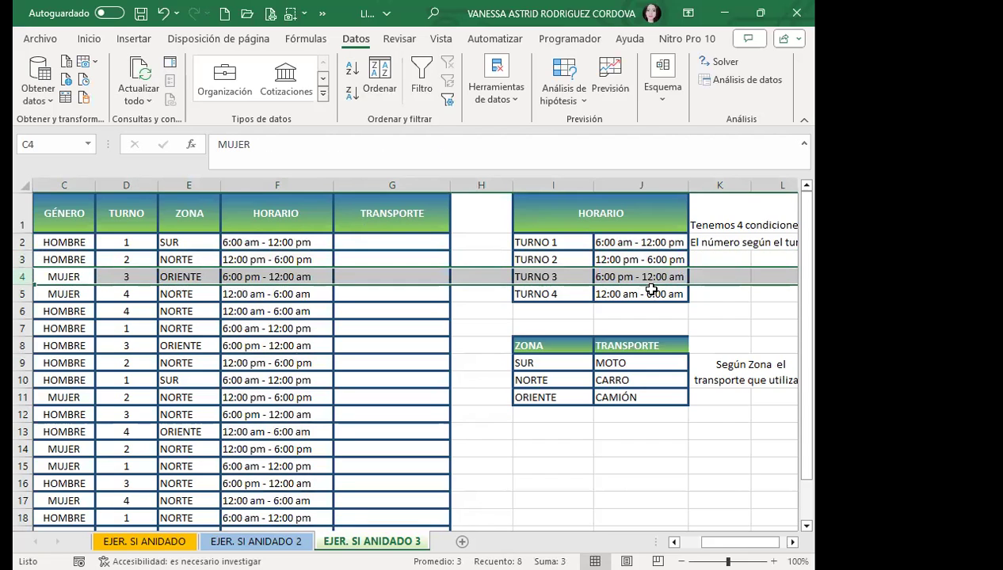
click(24, 294)
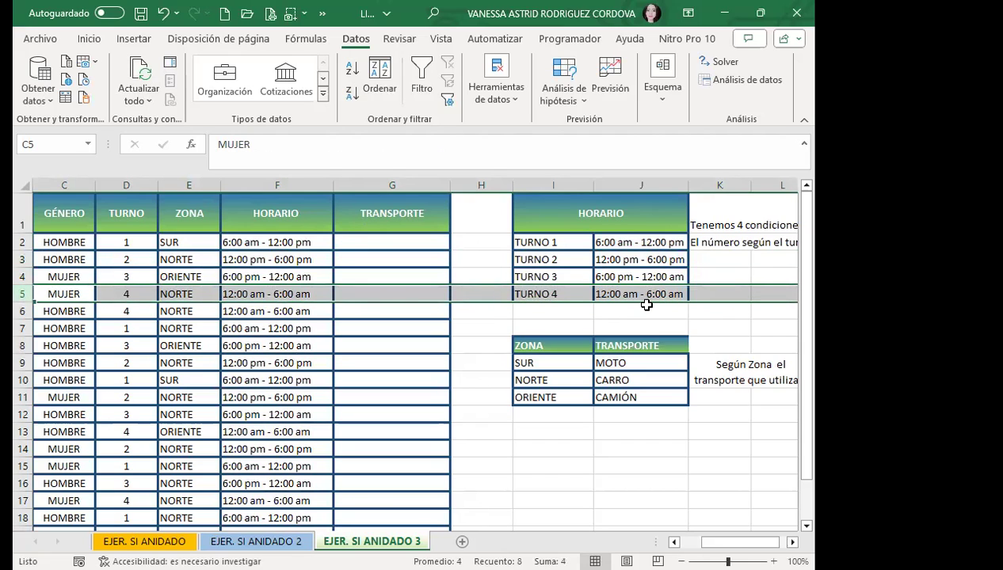
scroll(288, 417, down, 2)
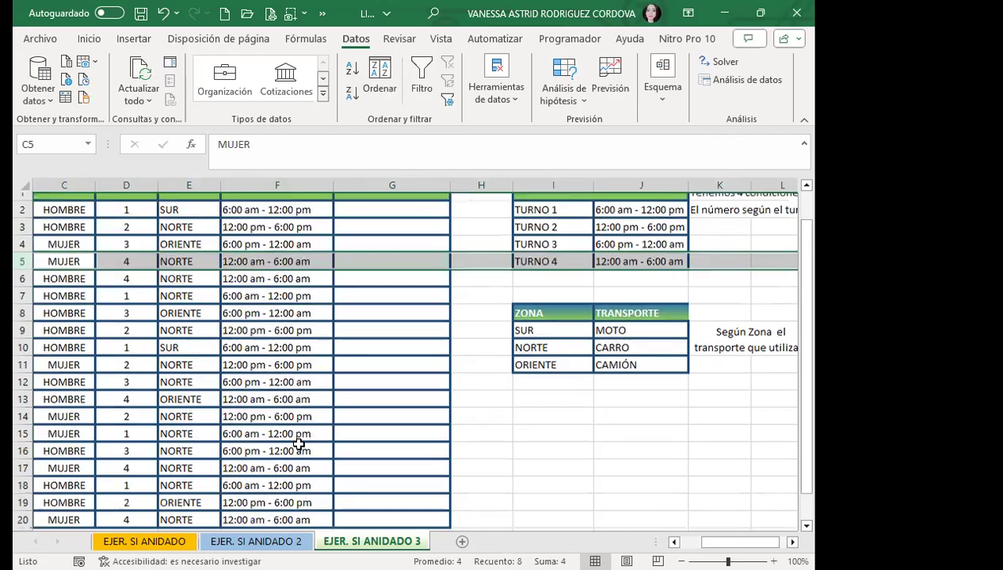
click(111, 438)
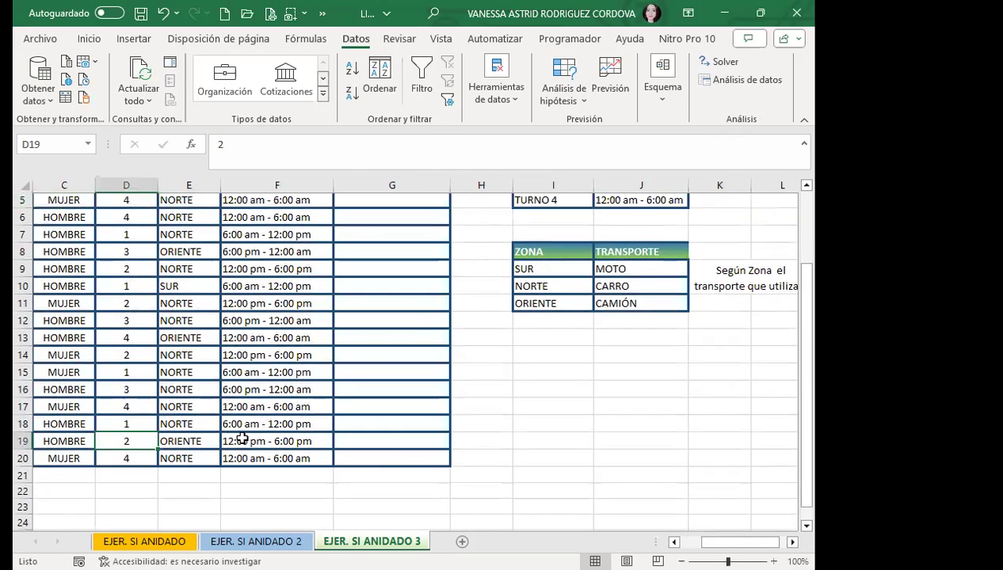
scroll(443, 341, up, 2)
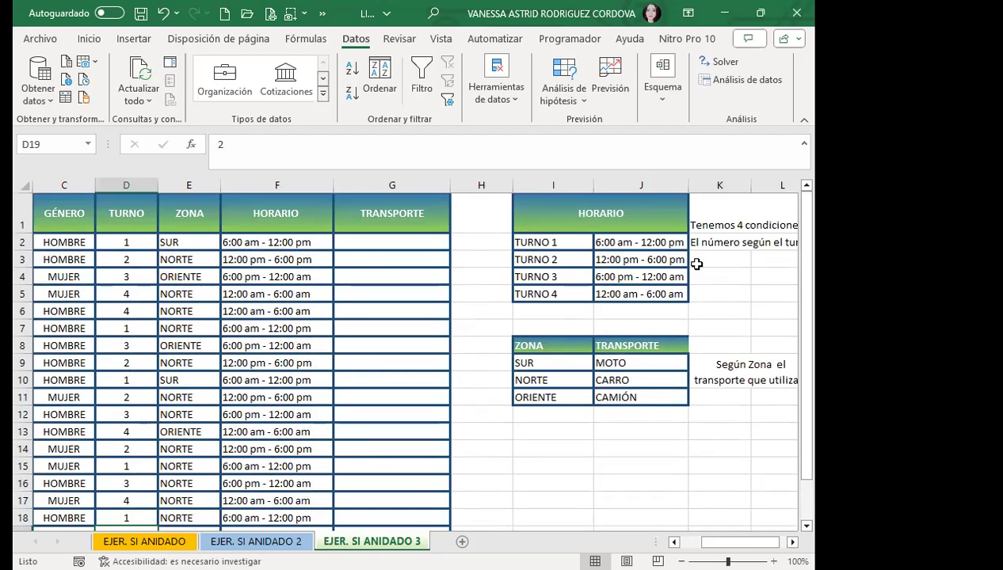
click(315, 243)
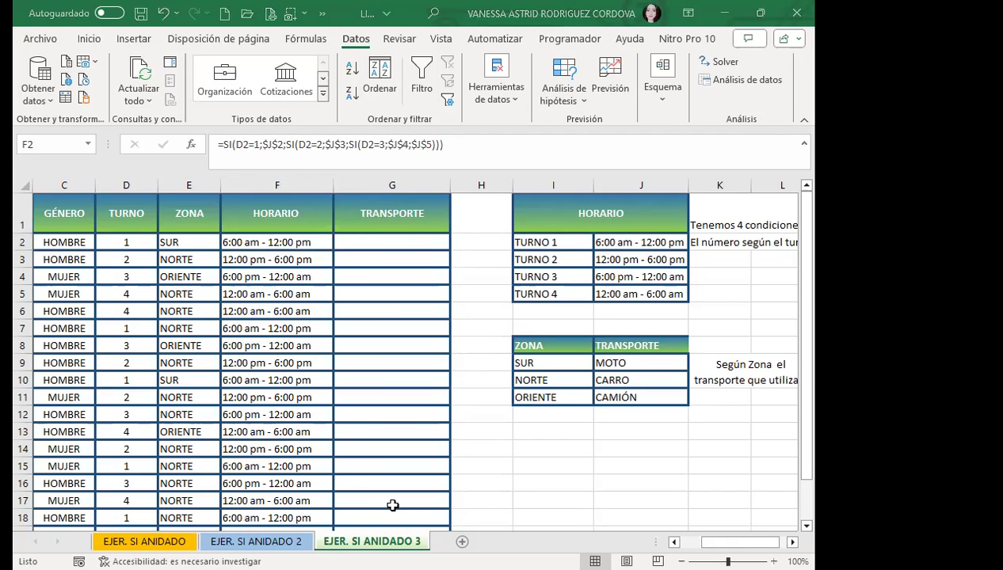
click(376, 243)
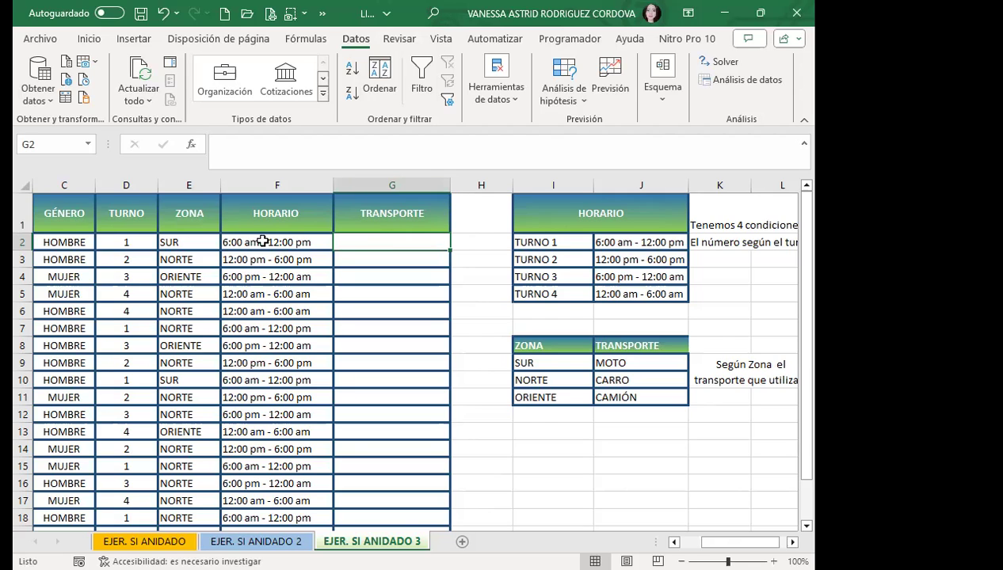
click(229, 243)
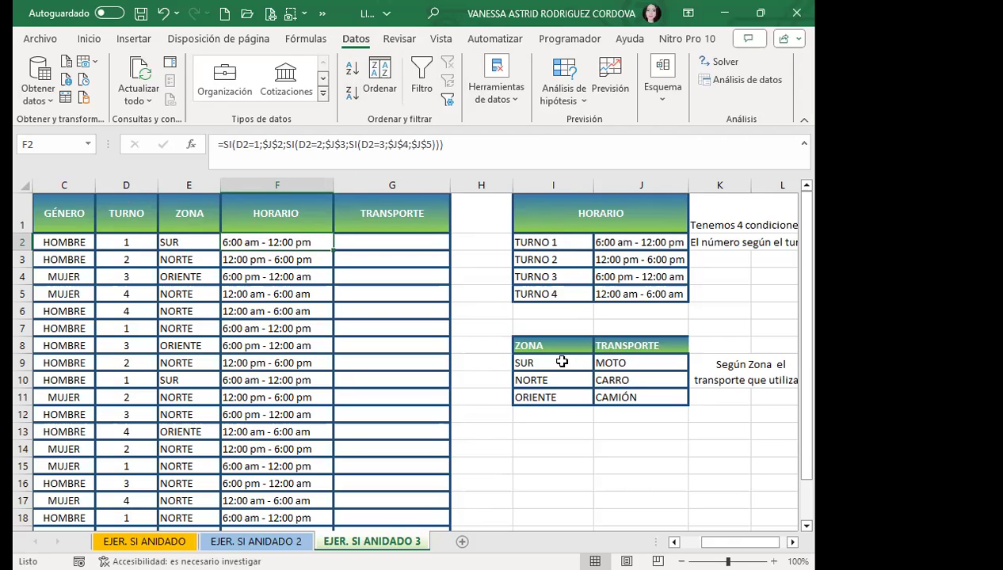
click(557, 362)
click(171, 242)
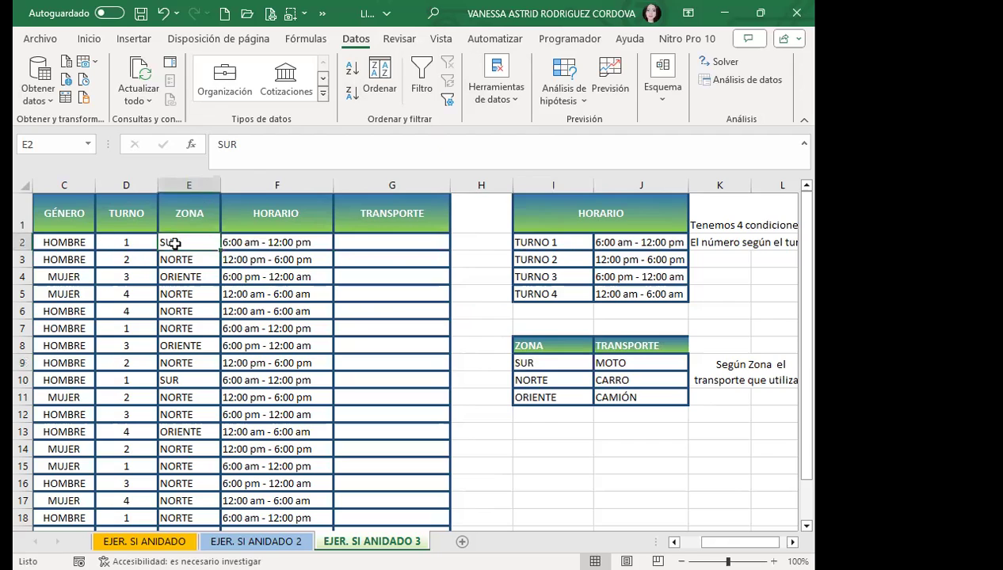
click(572, 381)
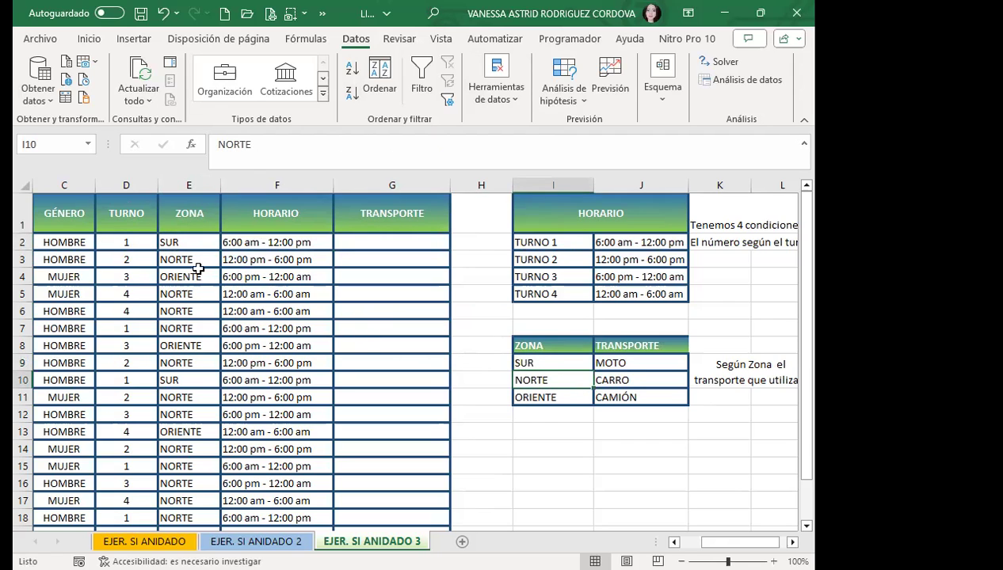
click(558, 396)
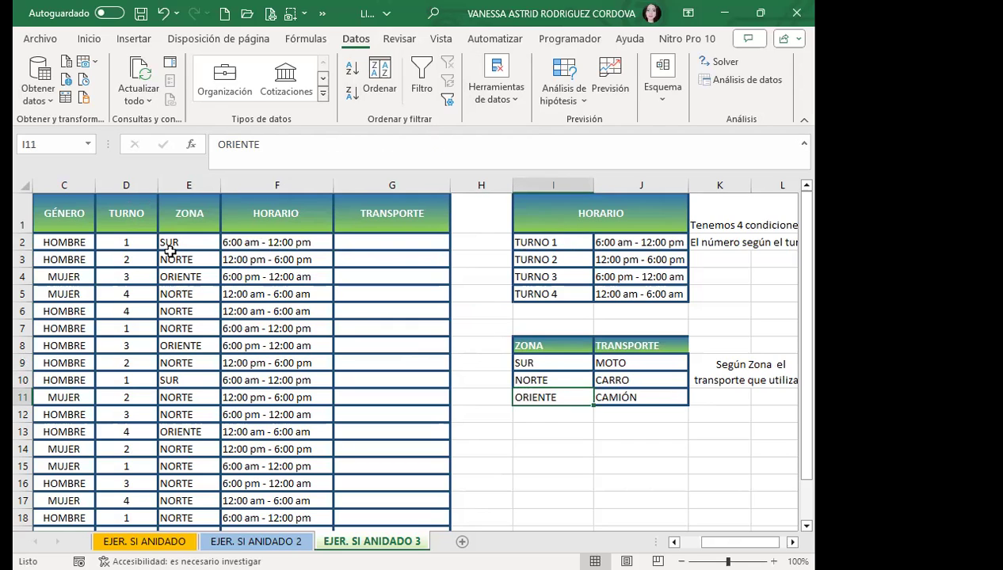
click(407, 249)
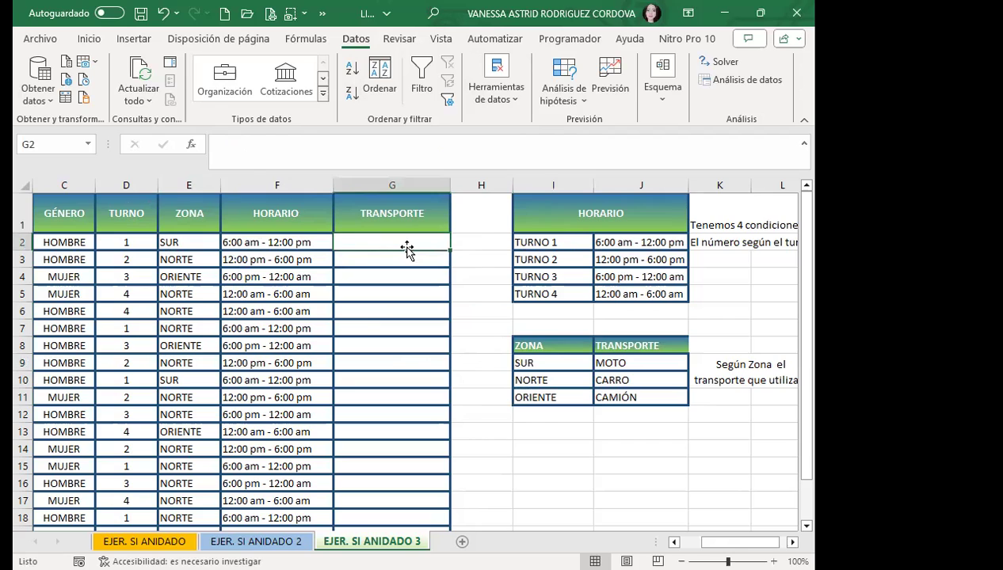
- Start G2 with =SI(E2=$I$9;$J$9; so a SUR zone returns MOTO
text(=S)
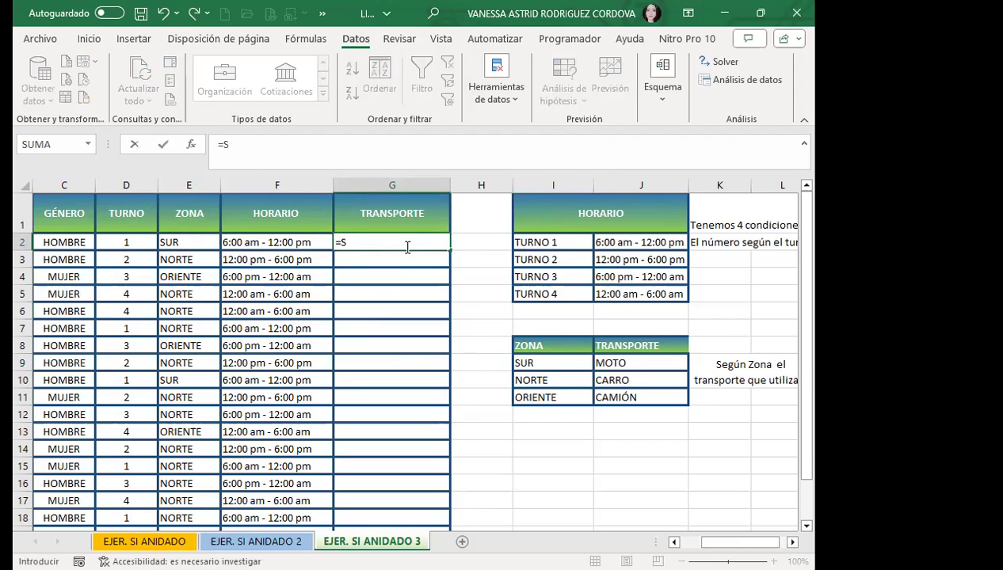
text(I()
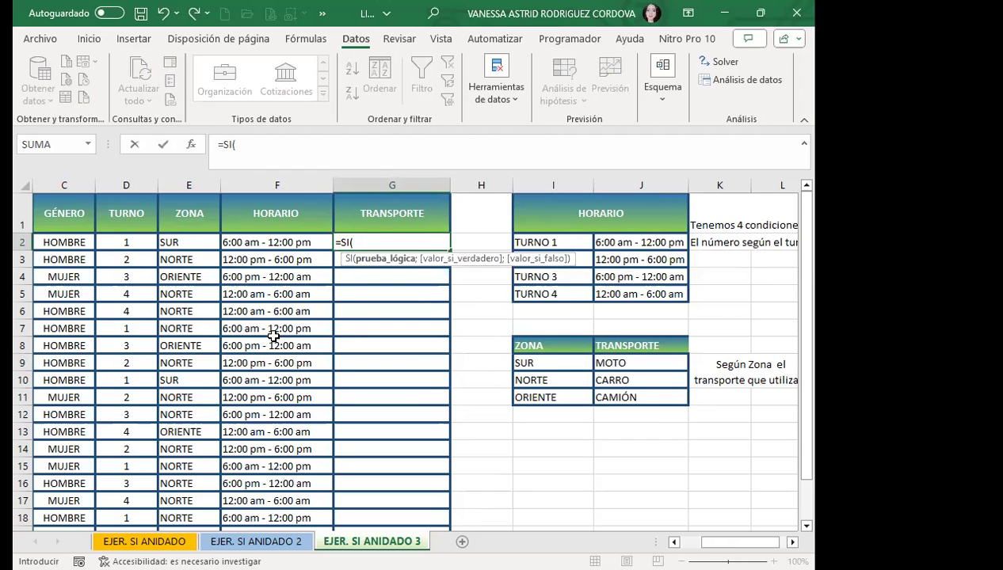
click(194, 239)
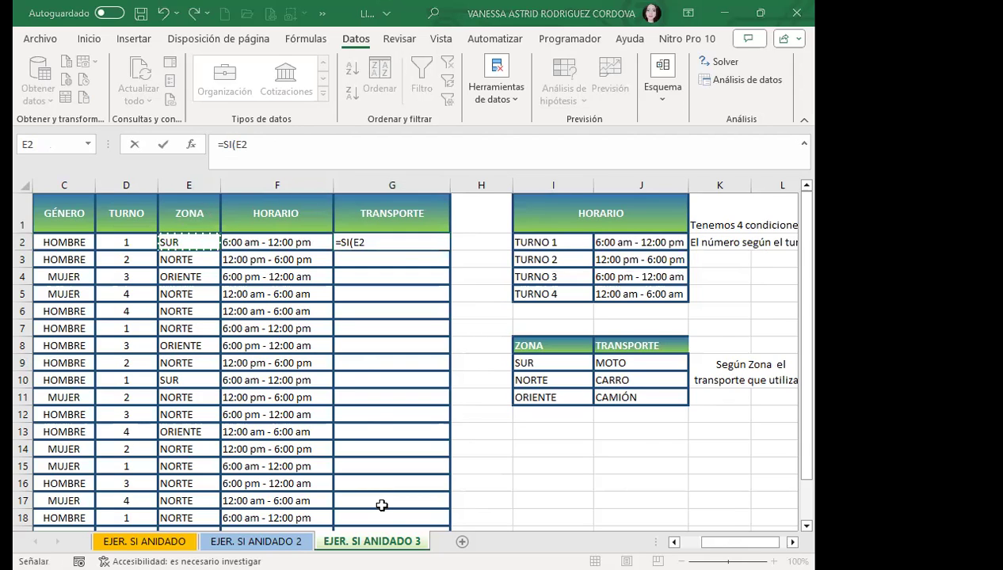
click(365, 242)
text(=)
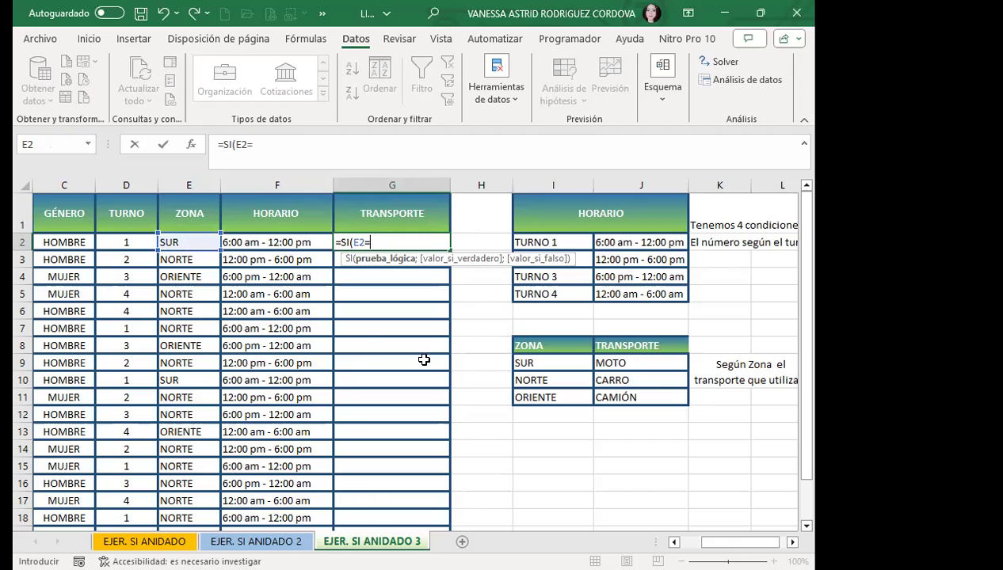
click(565, 361)
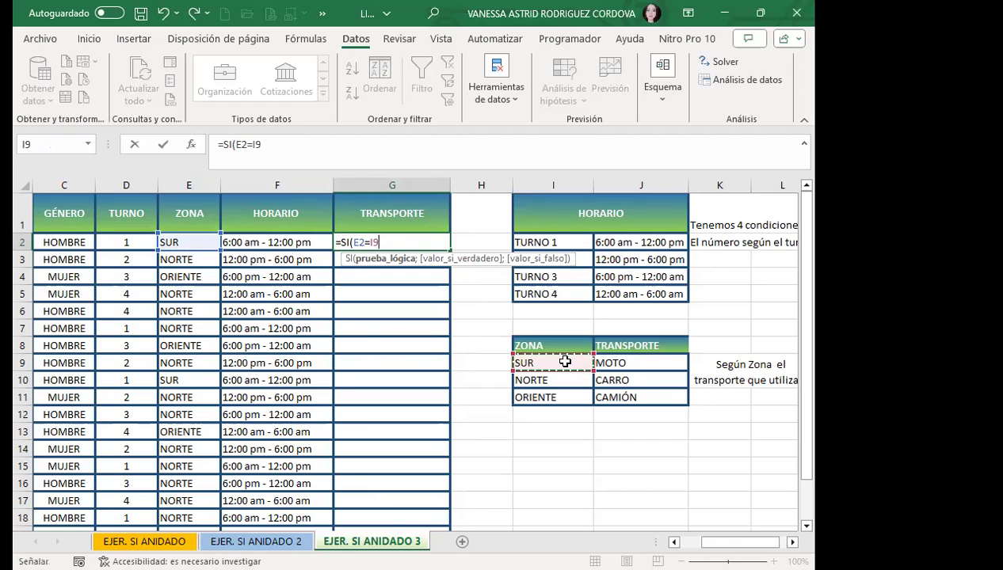
key(F4)
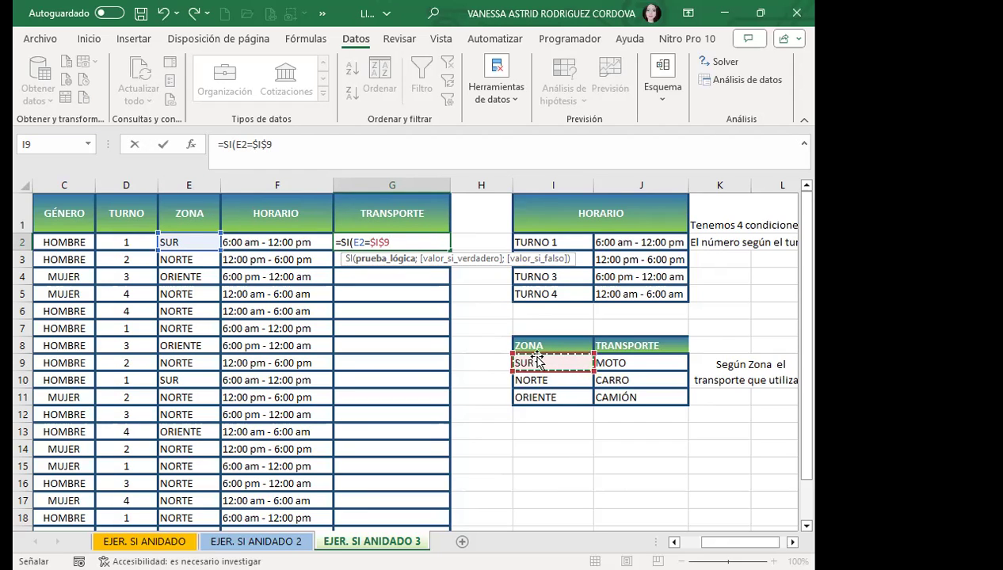
text(;)
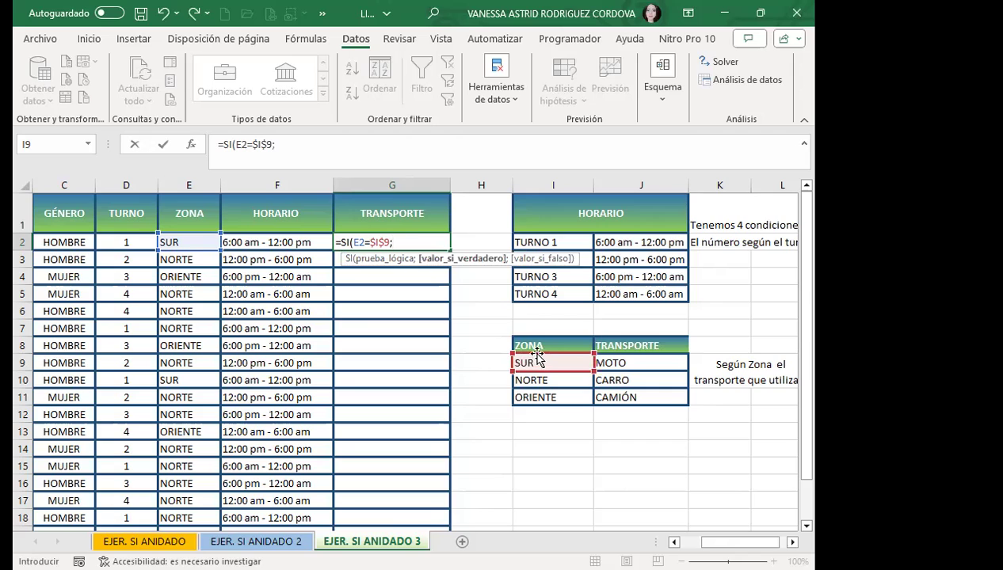
click(627, 364)
key(F4)
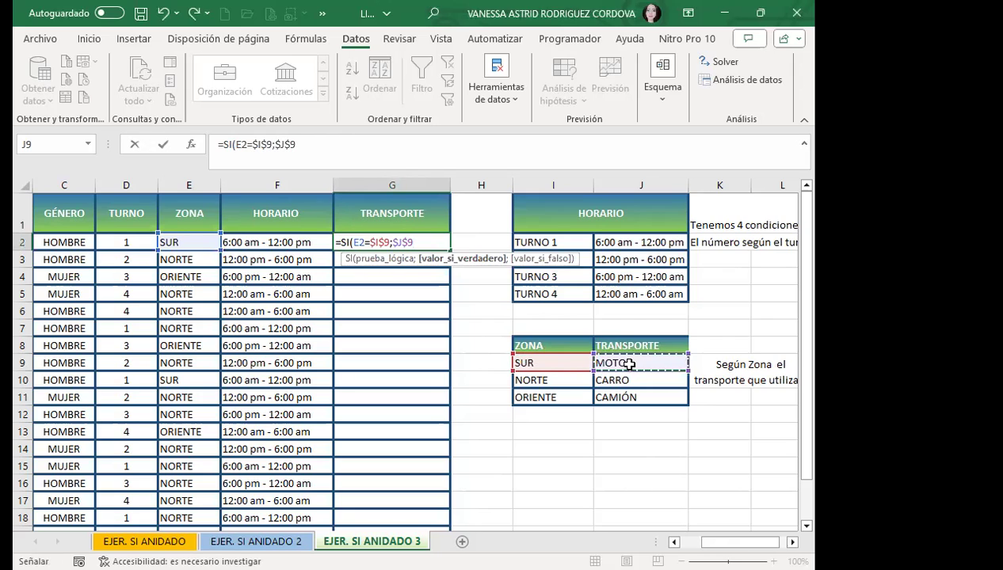
text(;)
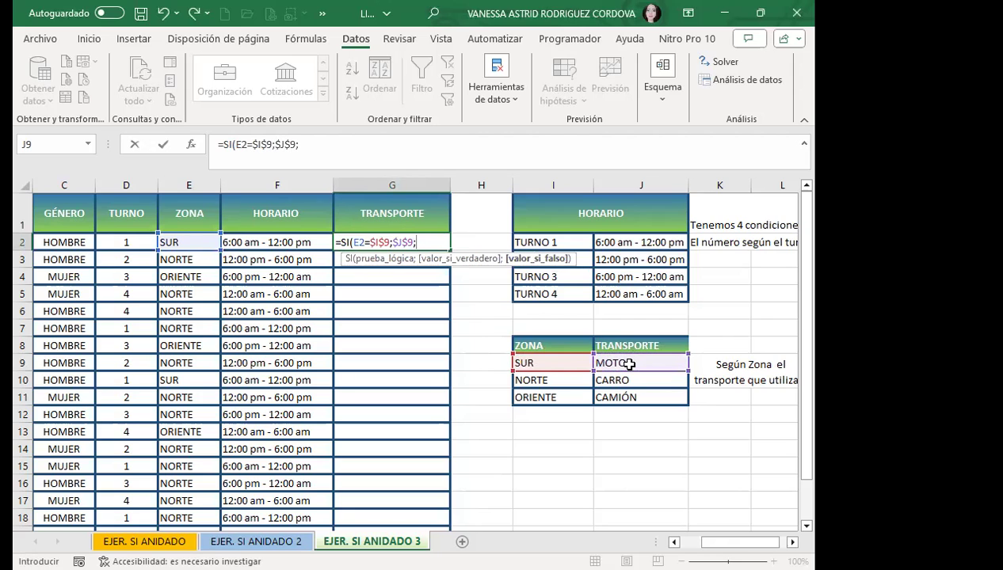
- Add the nested test E2=$I$10 returning CARRO from $J$10
text(SI)
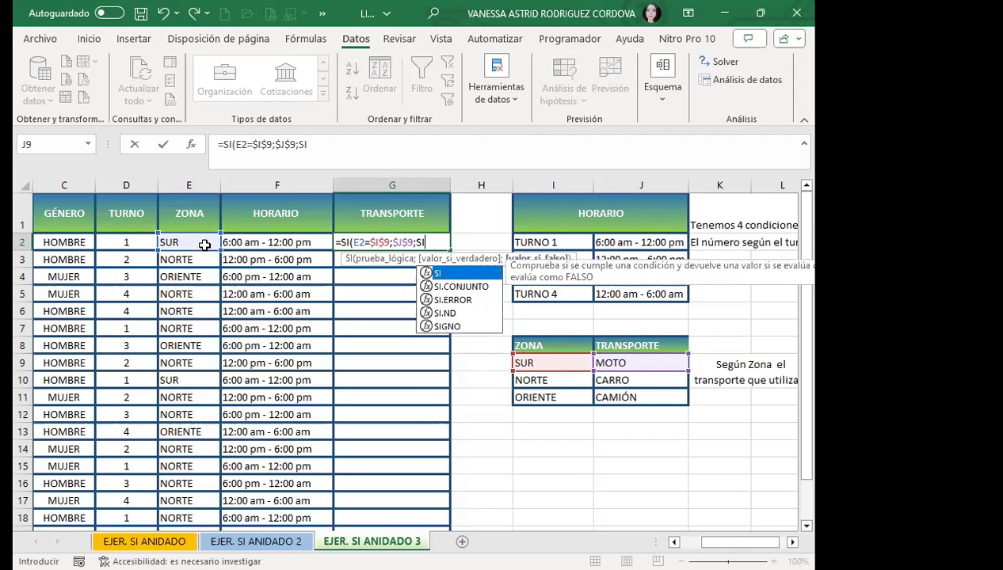
text(()
click(203, 245)
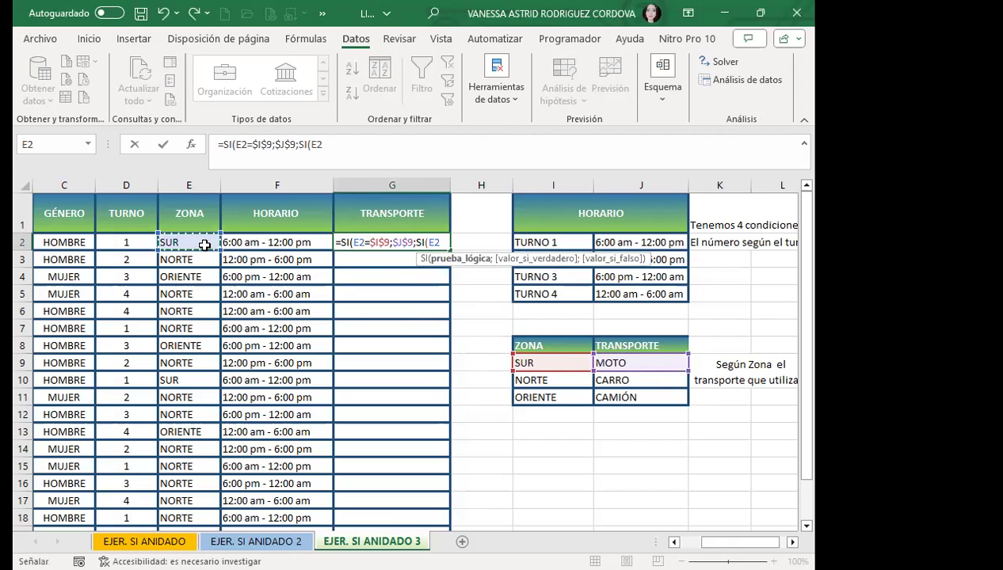
text(=)
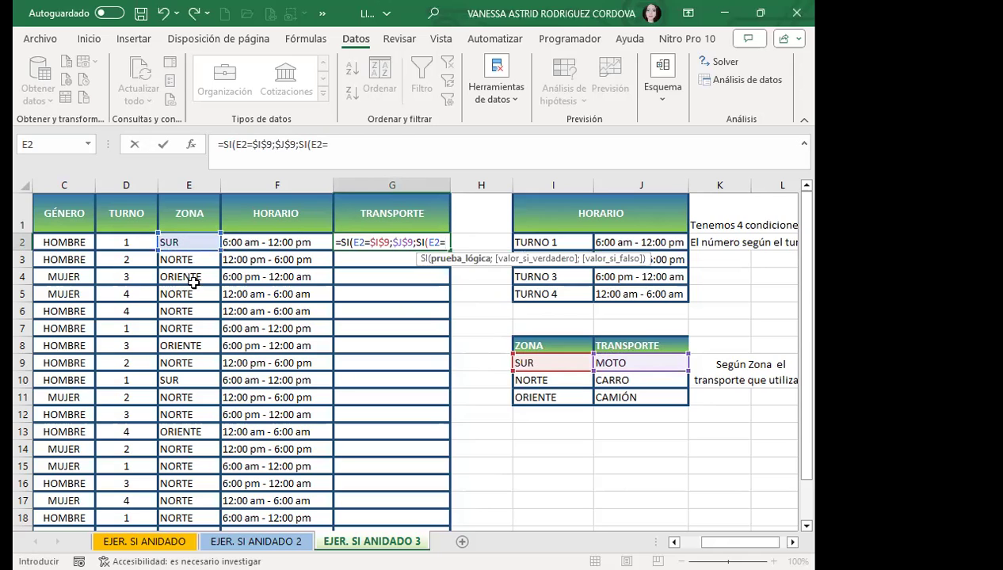
click(527, 375)
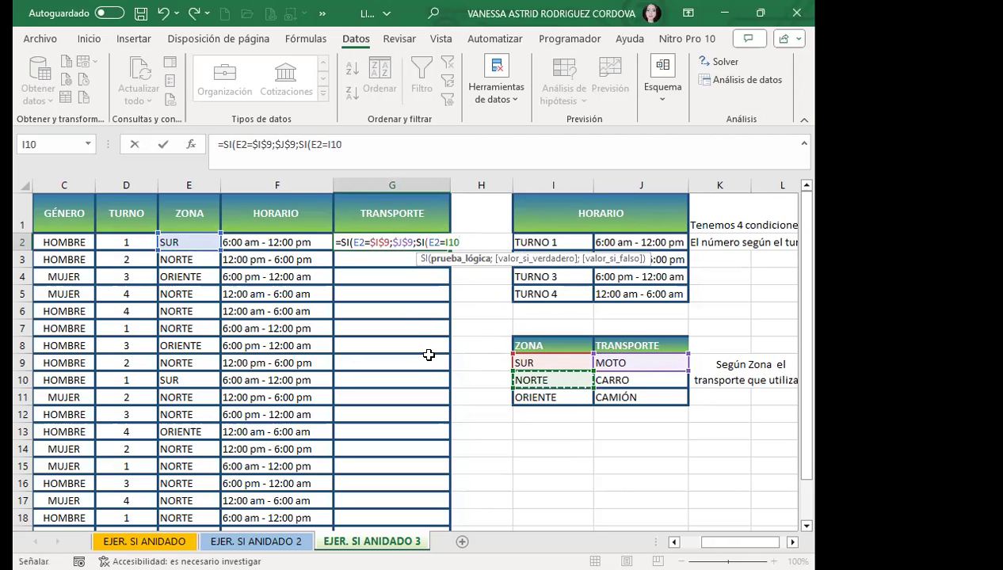
key(F4)
text(;)
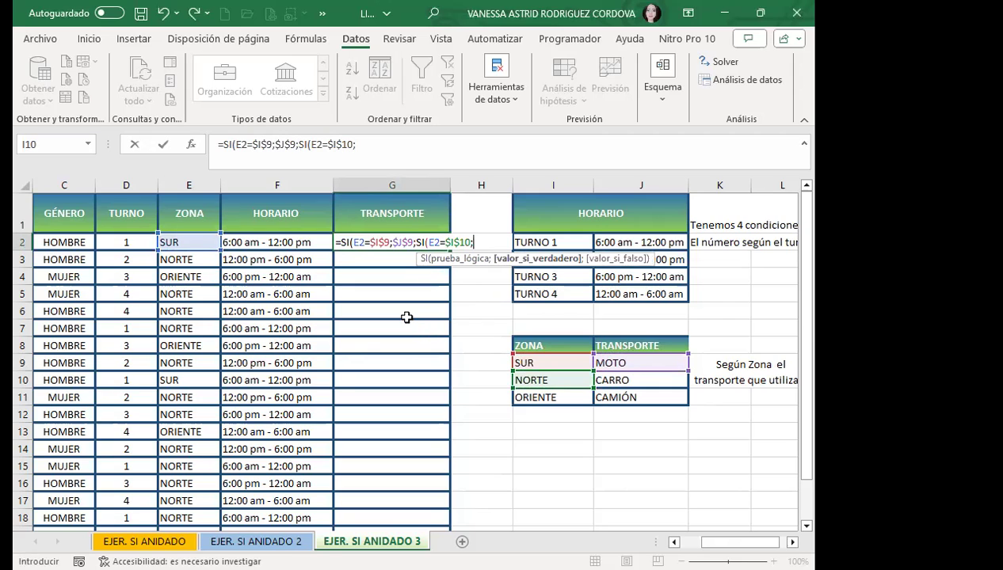
click(662, 381)
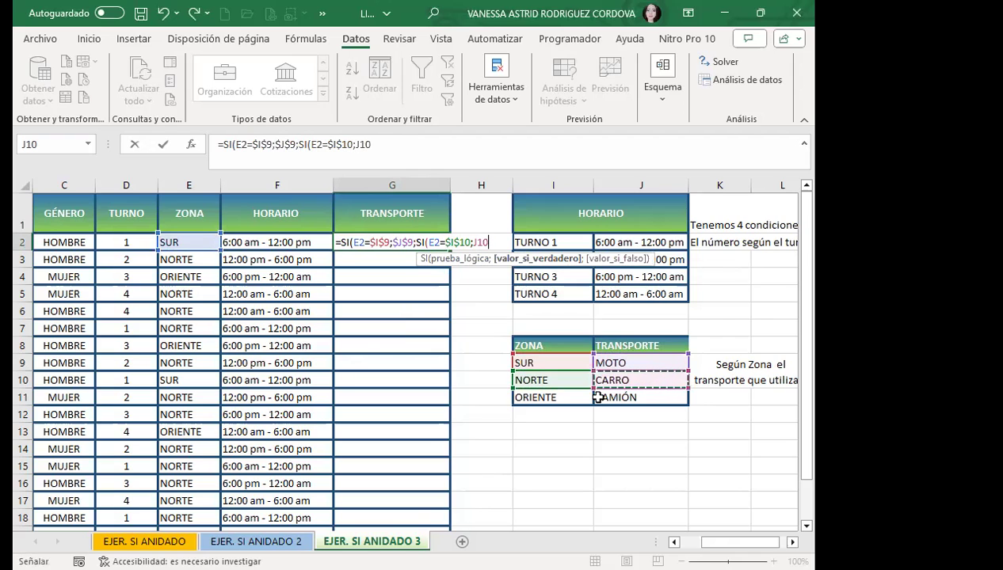
key(F4)
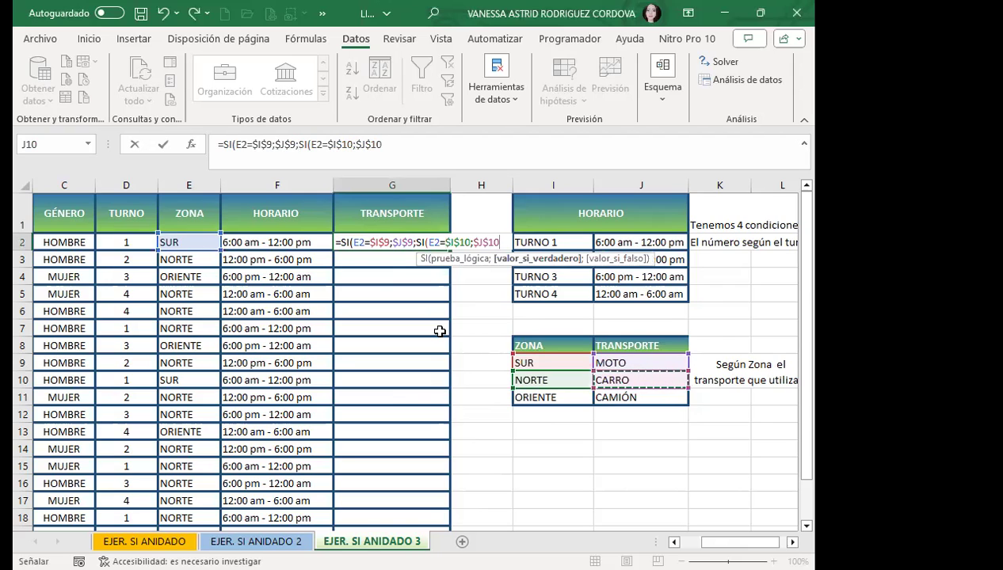
text(;)
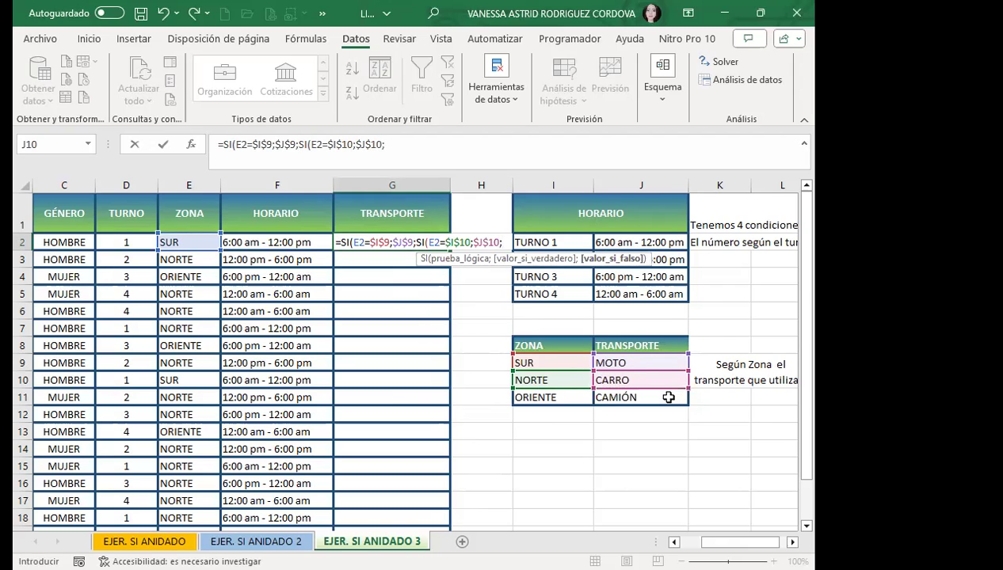
- Use $J$11 (CAMIÓN) as the fallback, close the formula and commit G2
click(669, 397)
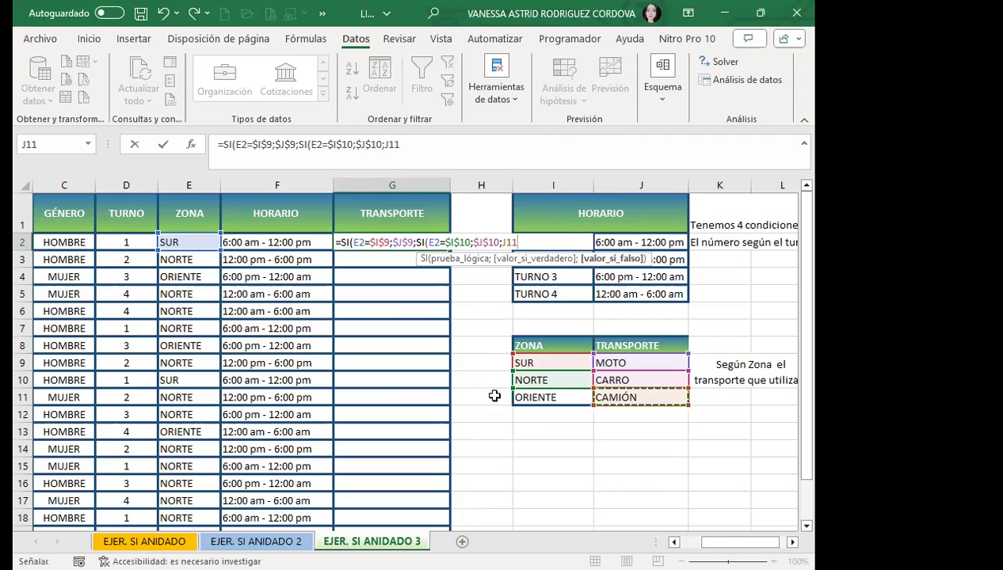
key(F4)
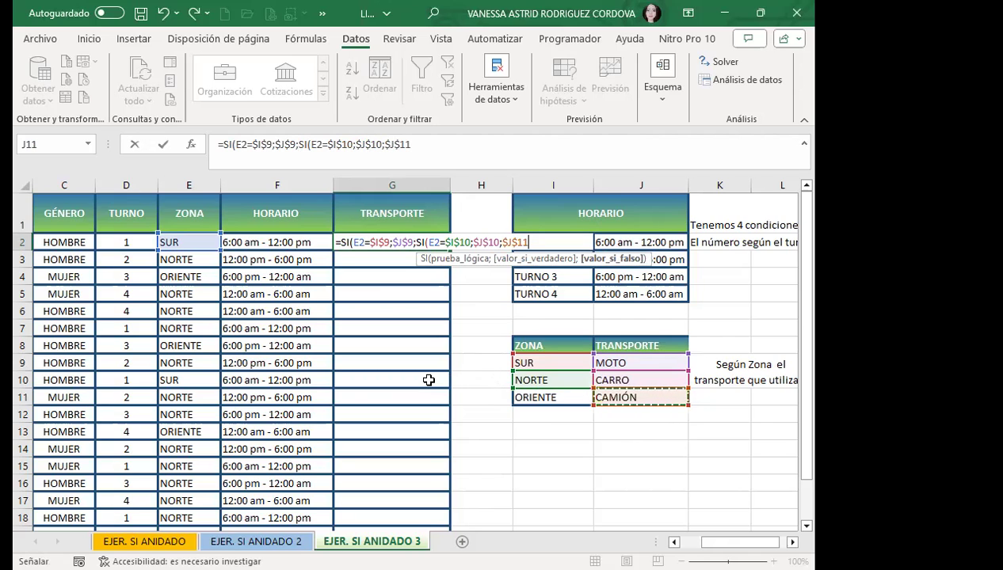
text()))
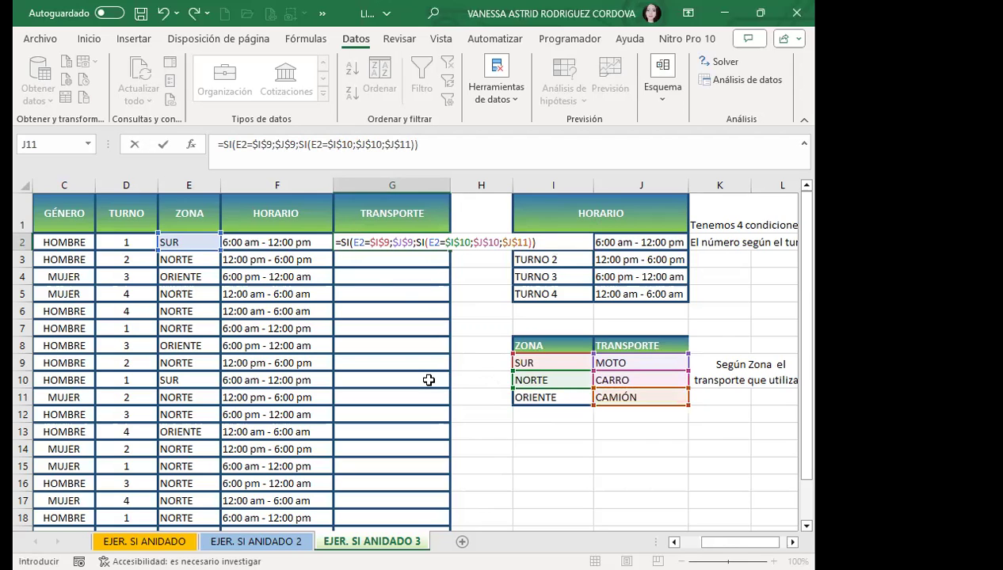
key(Return)
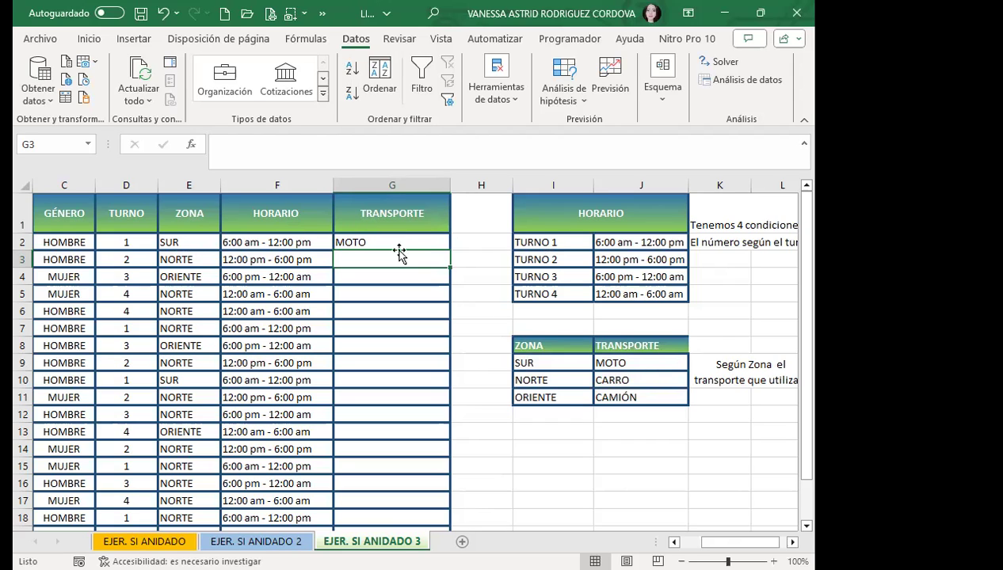
click(398, 245)
double_click(449, 251)
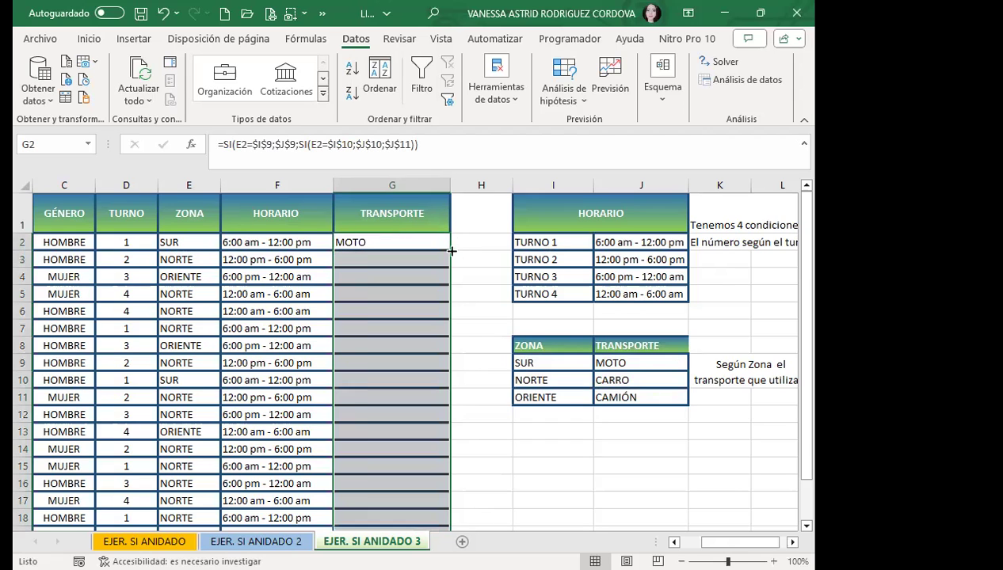
click(184, 262)
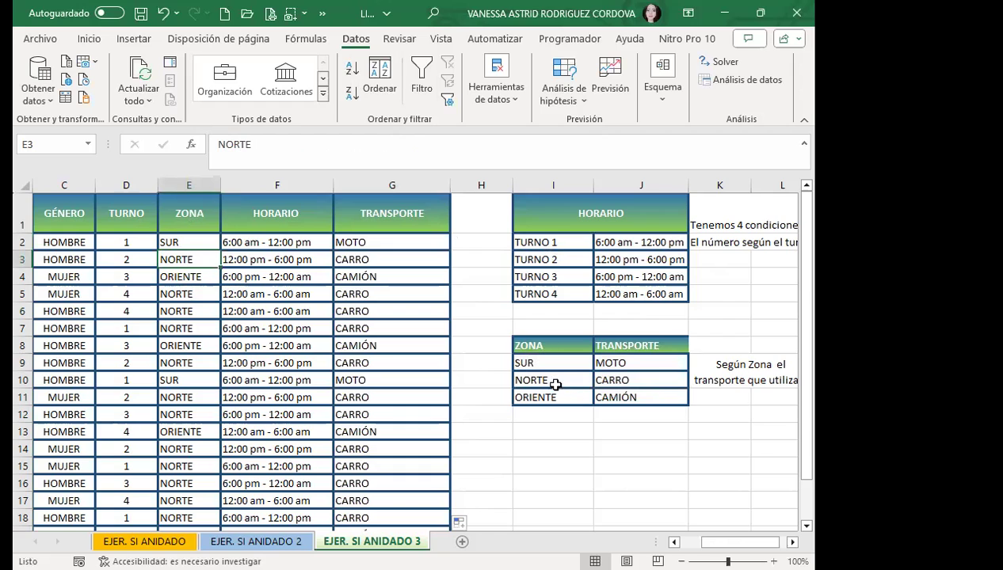
click(650, 383)
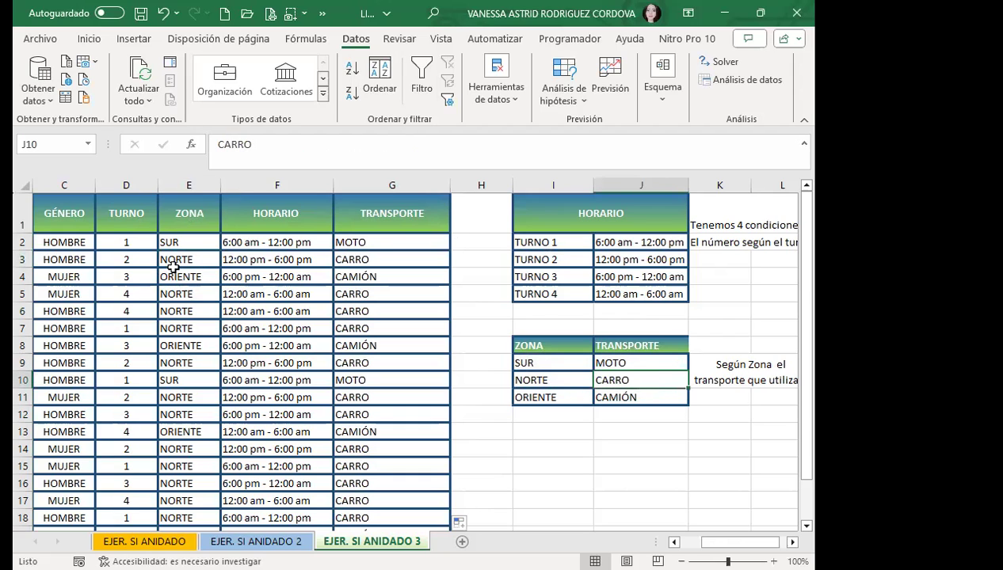
click(366, 261)
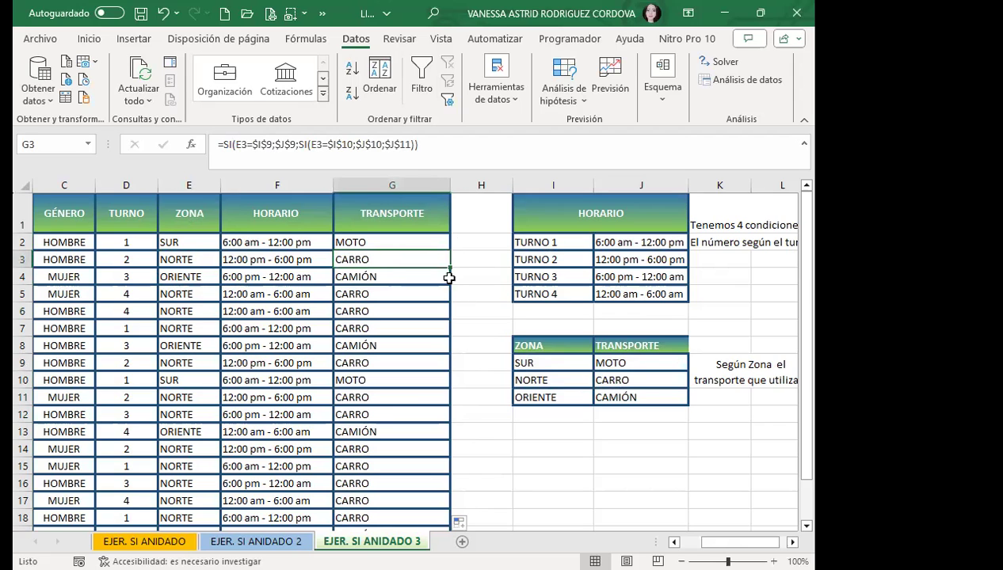
drag(579, 361, 576, 376)
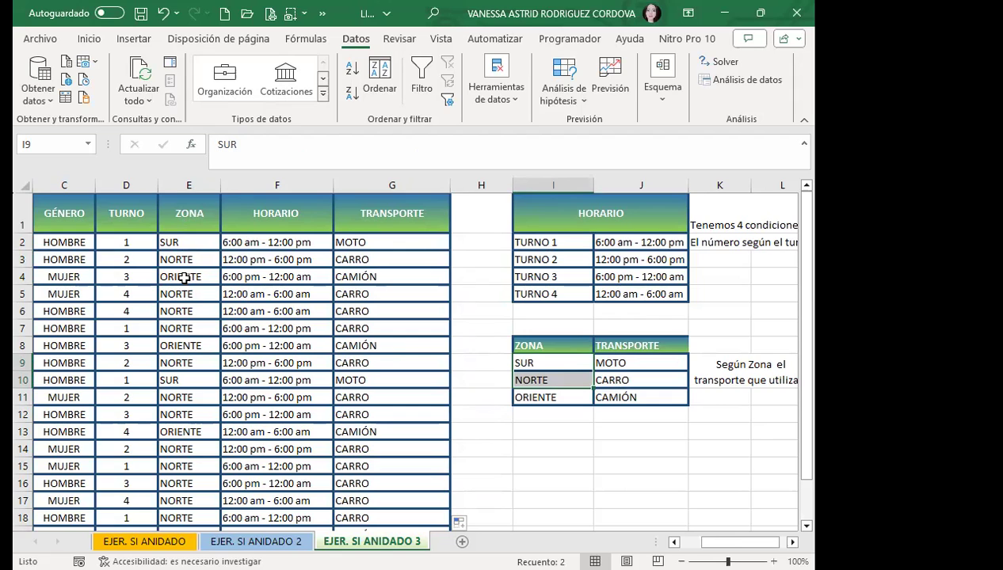
click(185, 278)
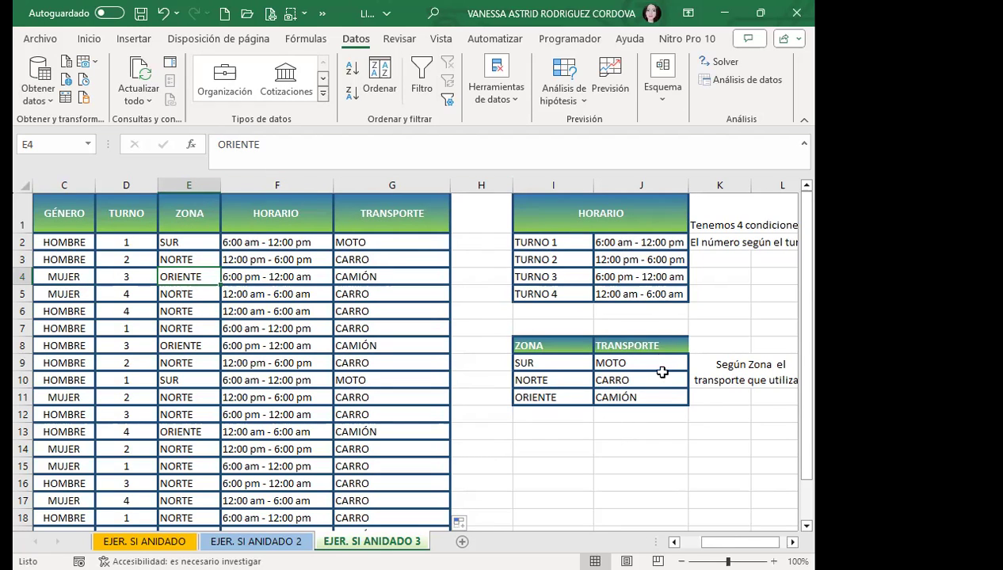
click(650, 398)
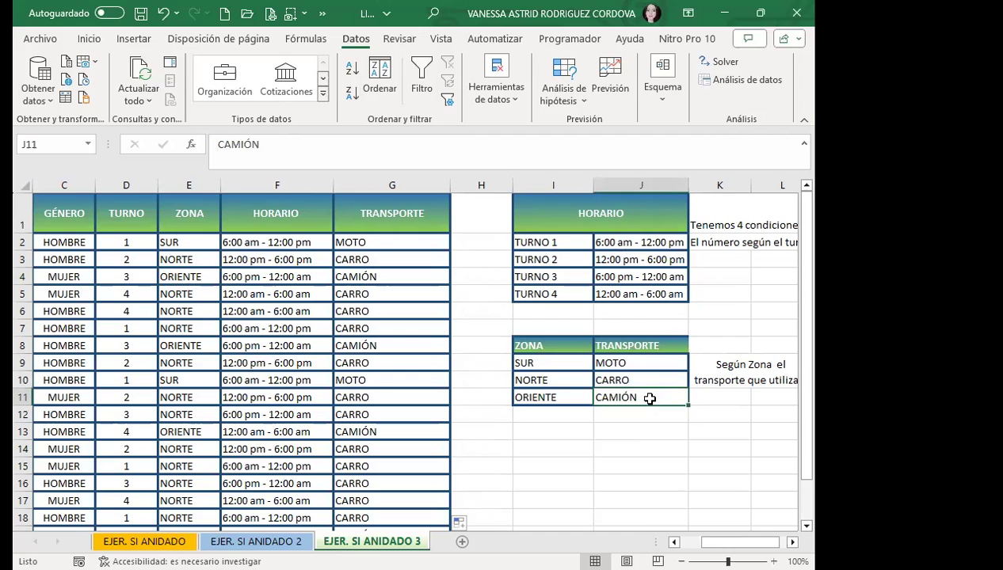
click(369, 240)
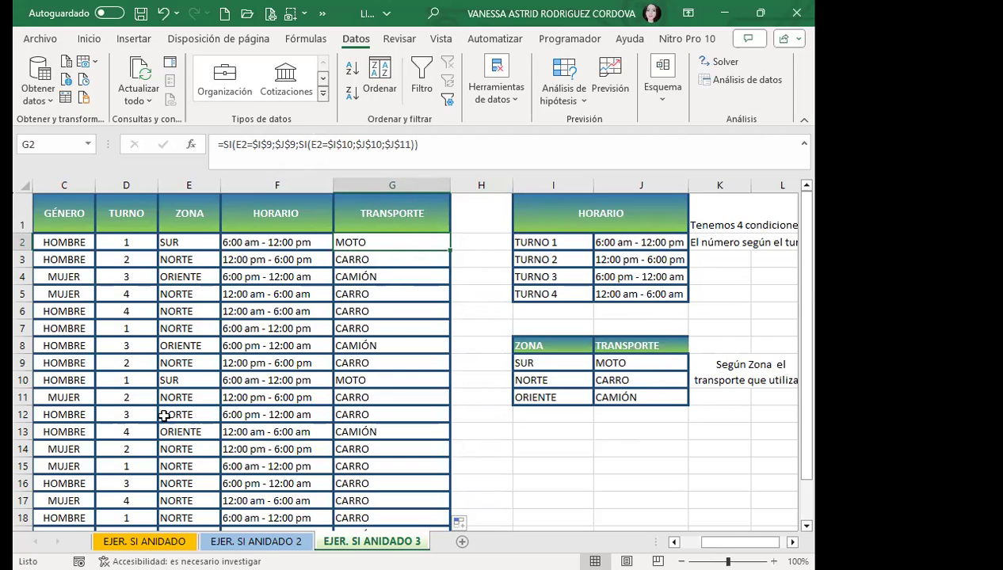
scroll(181, 412, down, 2)
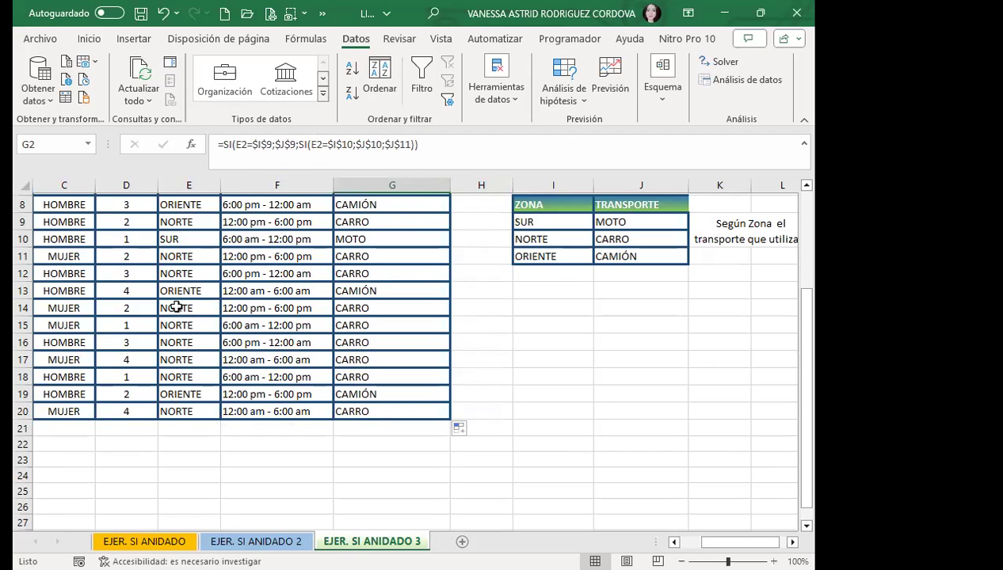
click(186, 239)
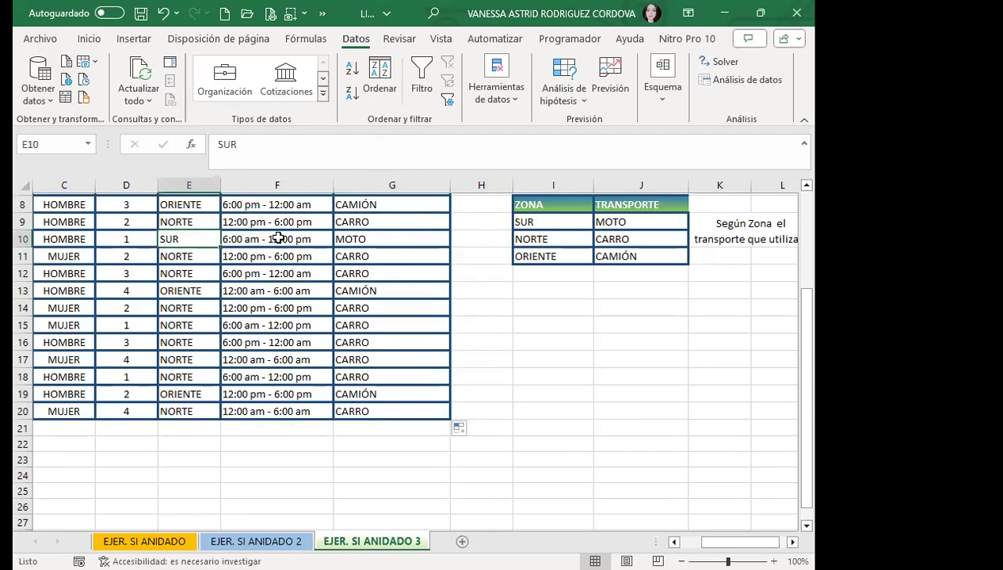
click(392, 243)
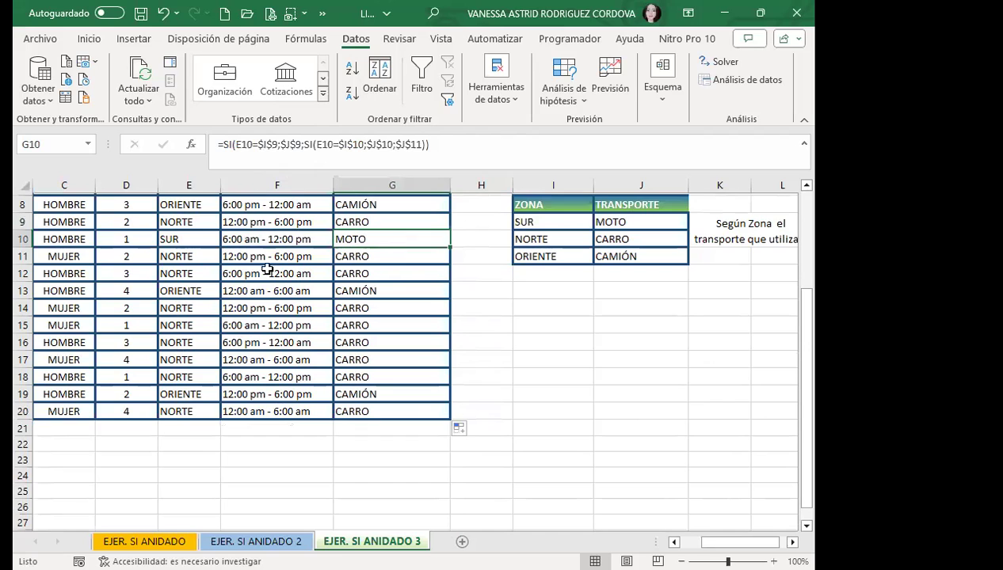
click(195, 276)
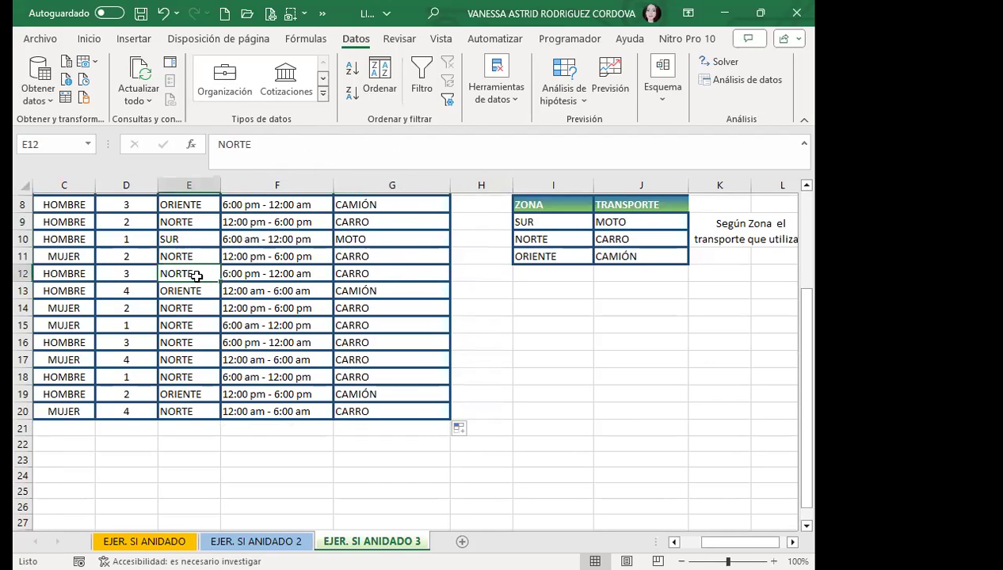
click(388, 273)
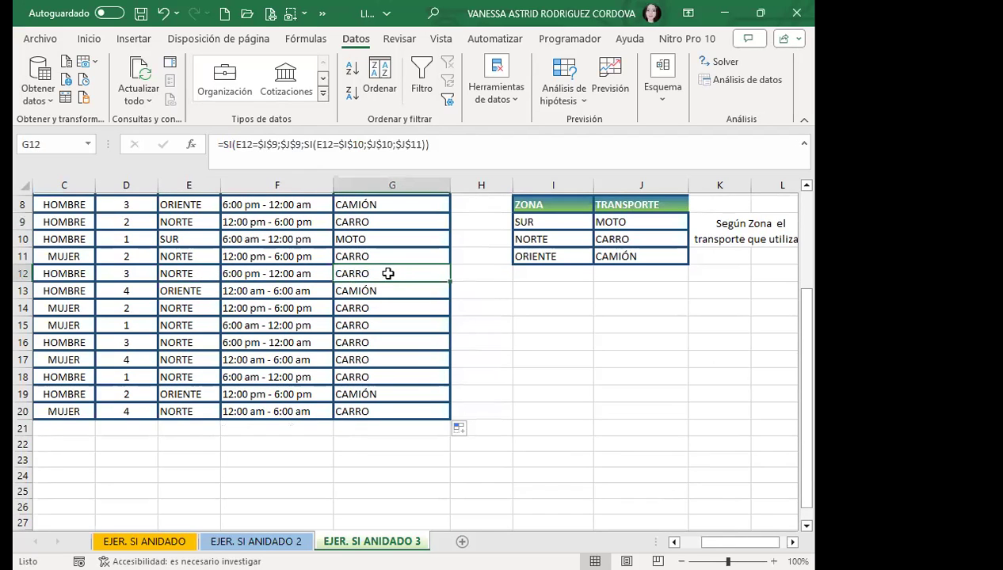
click(194, 289)
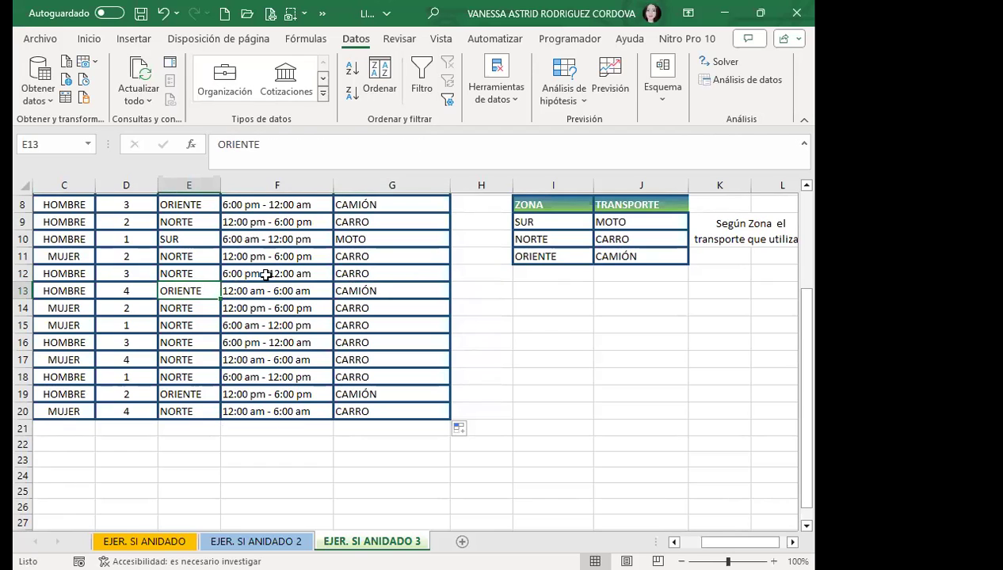
click(377, 290)
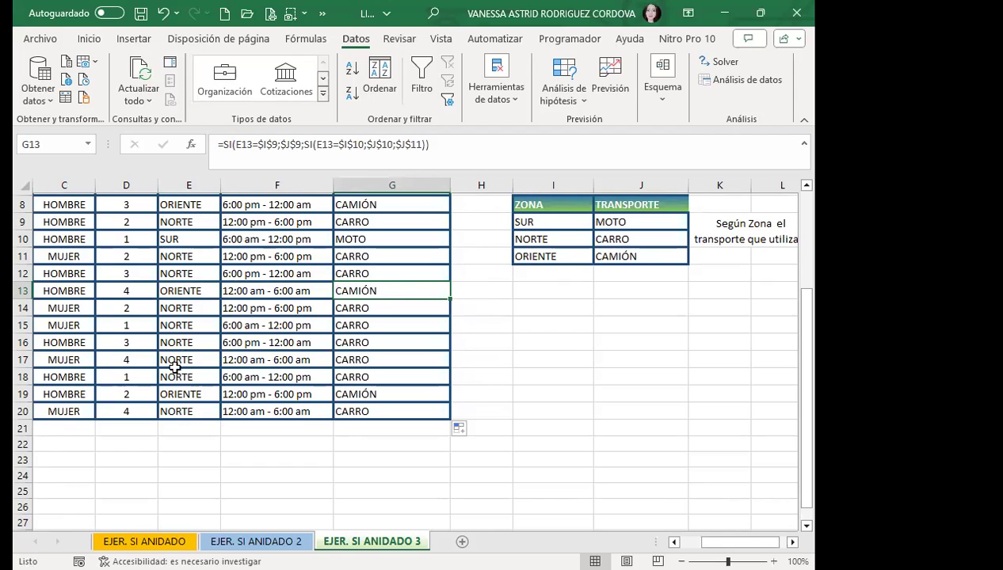
click(170, 411)
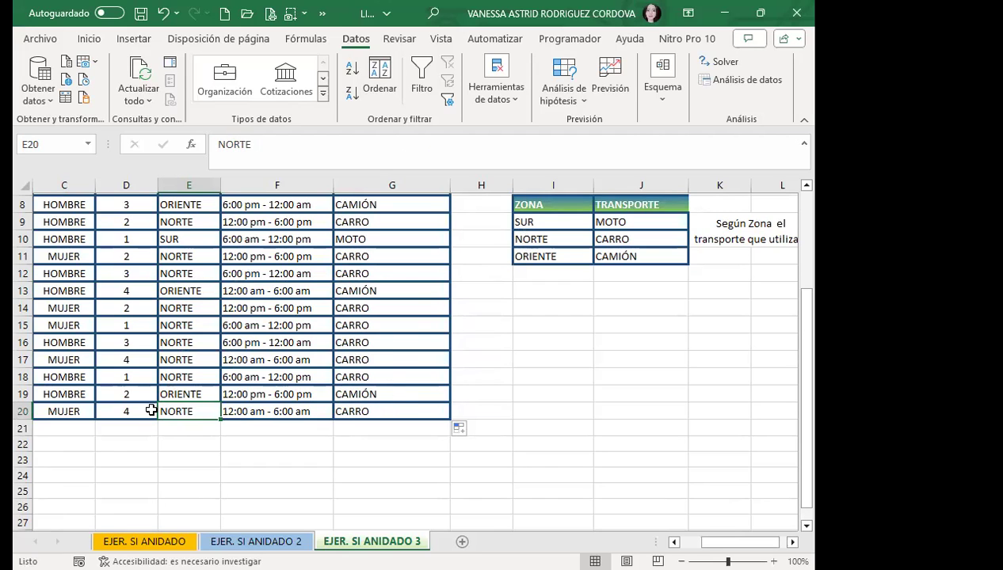
click(392, 408)
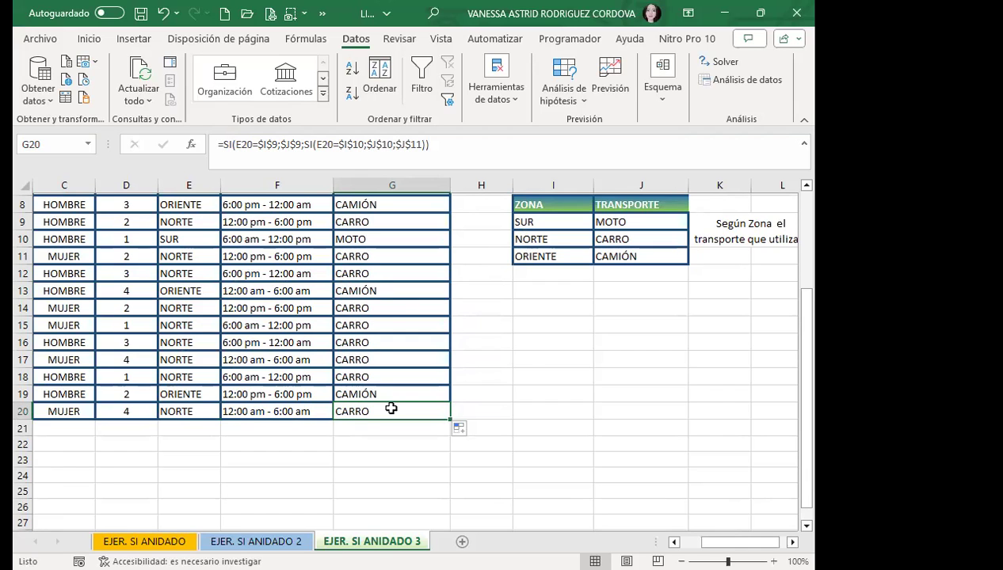
scroll(390, 405, up, 1)
scroll(391, 404, up, 2)
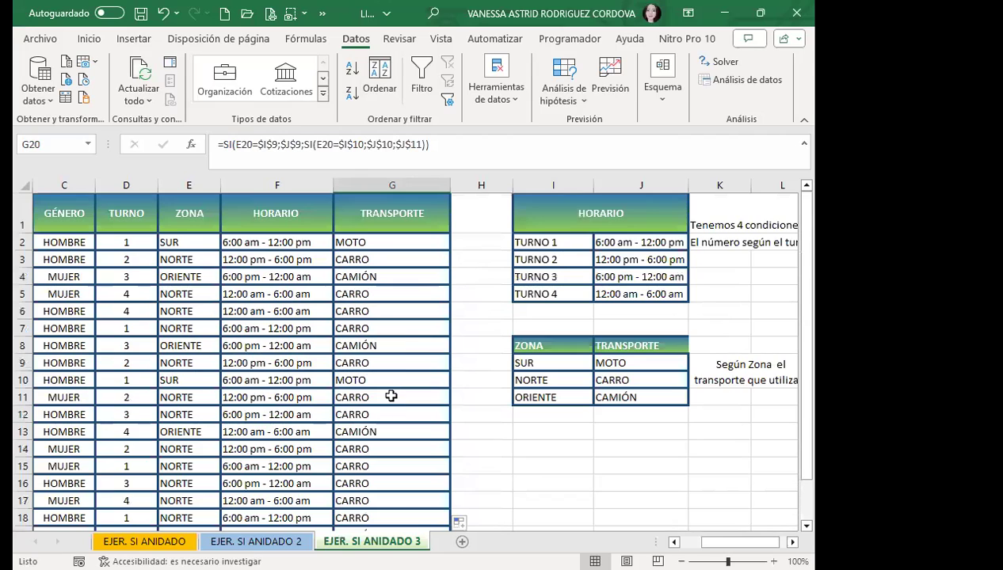
click(407, 340)
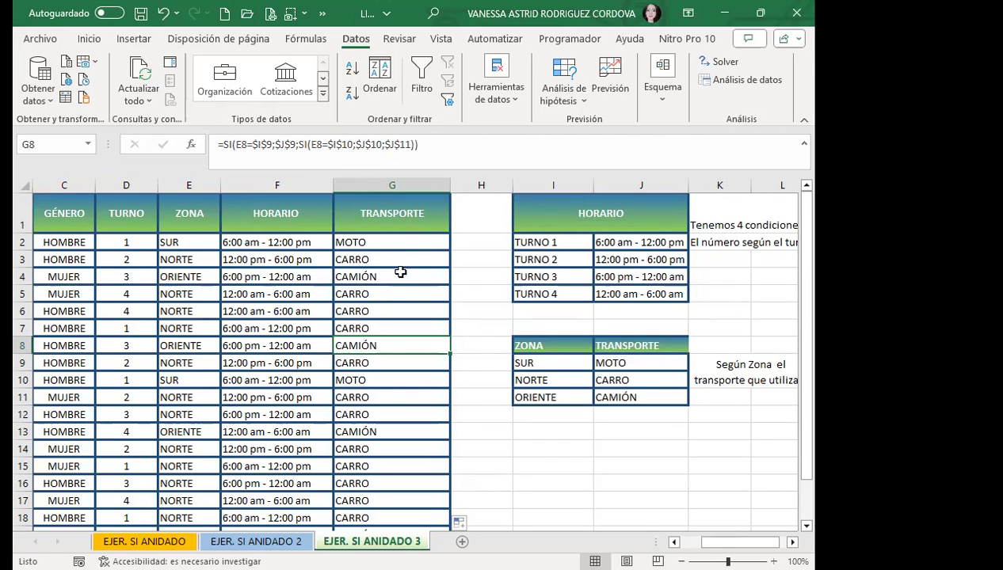
click(401, 259)
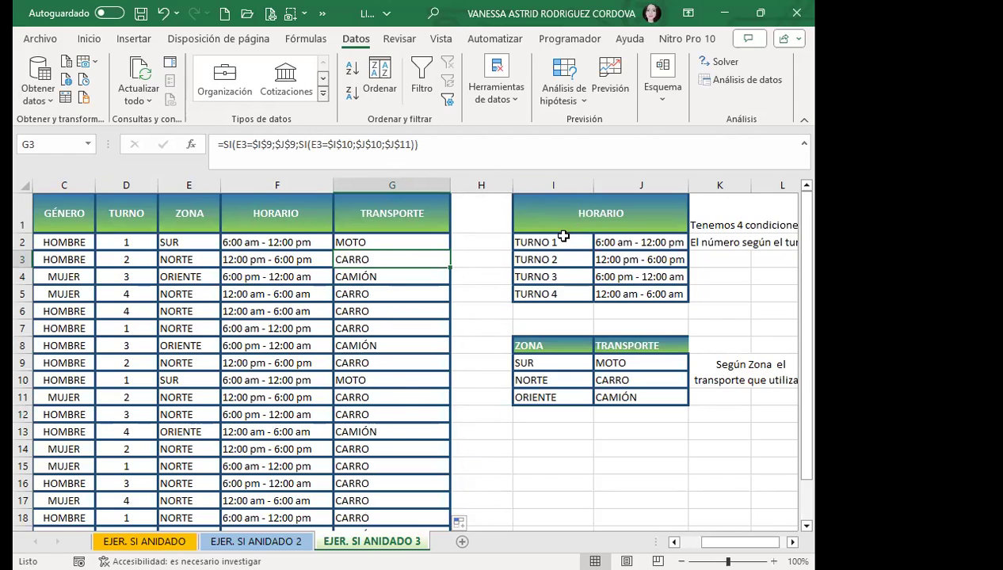
click(561, 242)
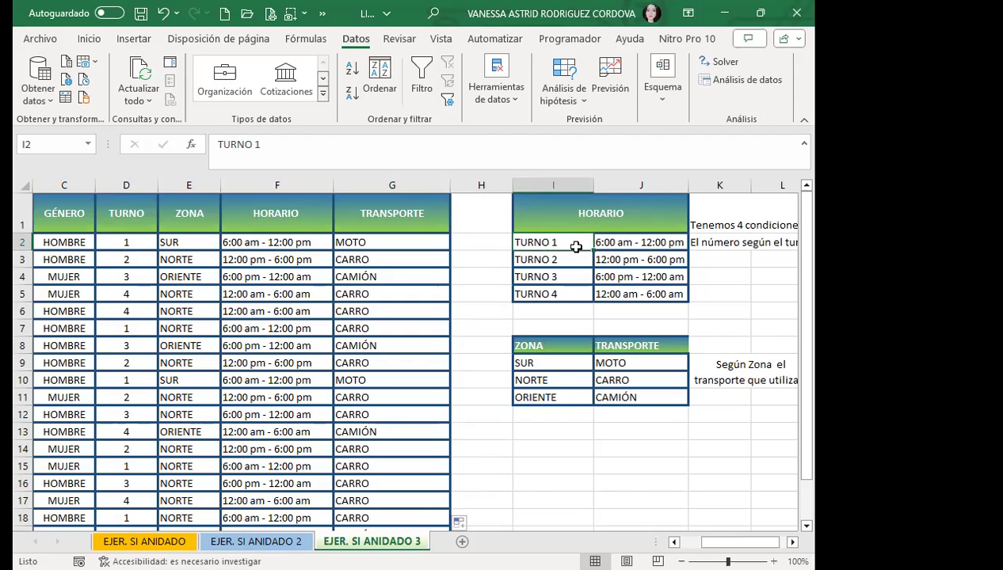
click(394, 239)
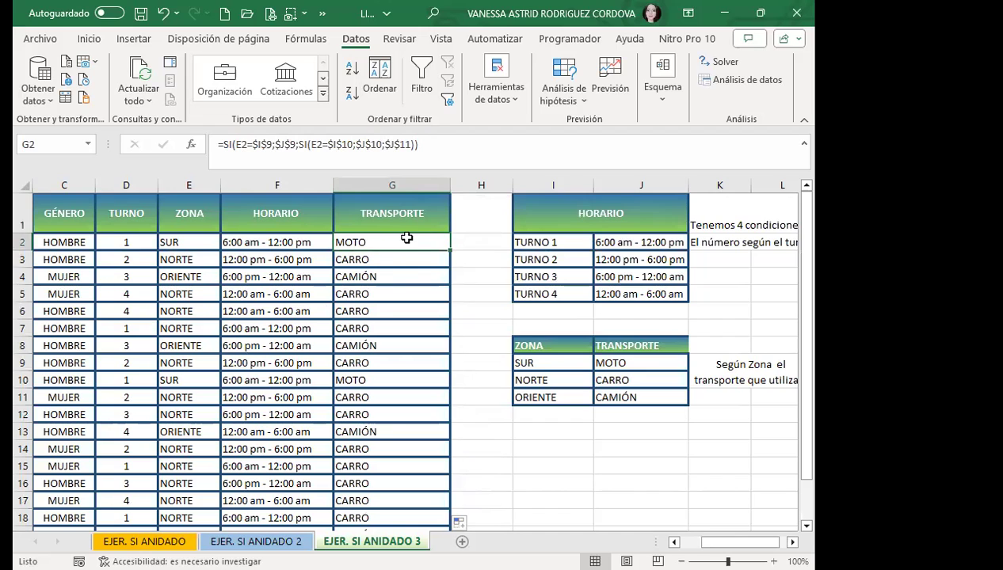
click(385, 261)
key(Down)
key(Down)
key(Down)
key(Down)
key(Down)
key(Down)
key(Down)
key(Down)
key(Down)
key(Down)
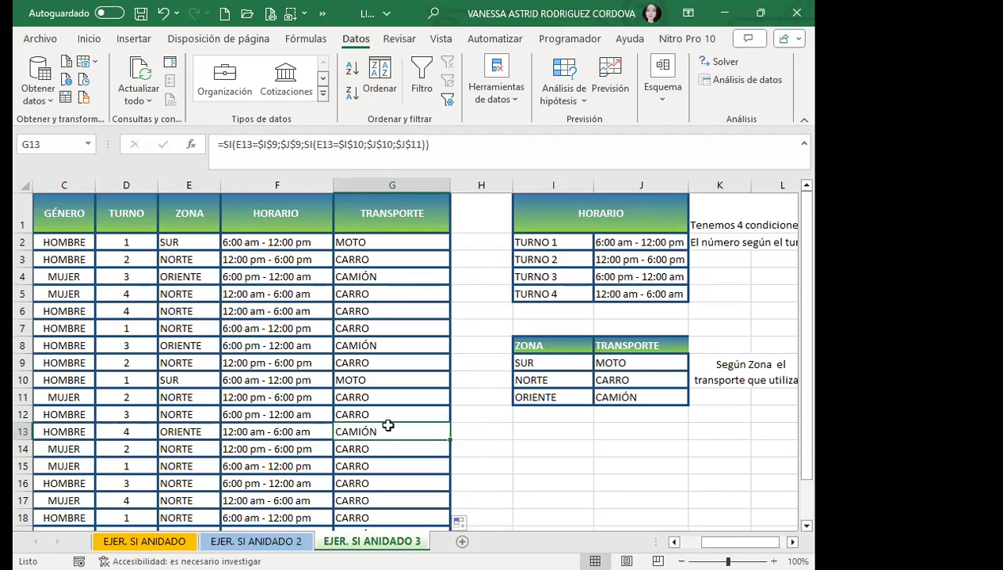
scroll(391, 423, down, 1)
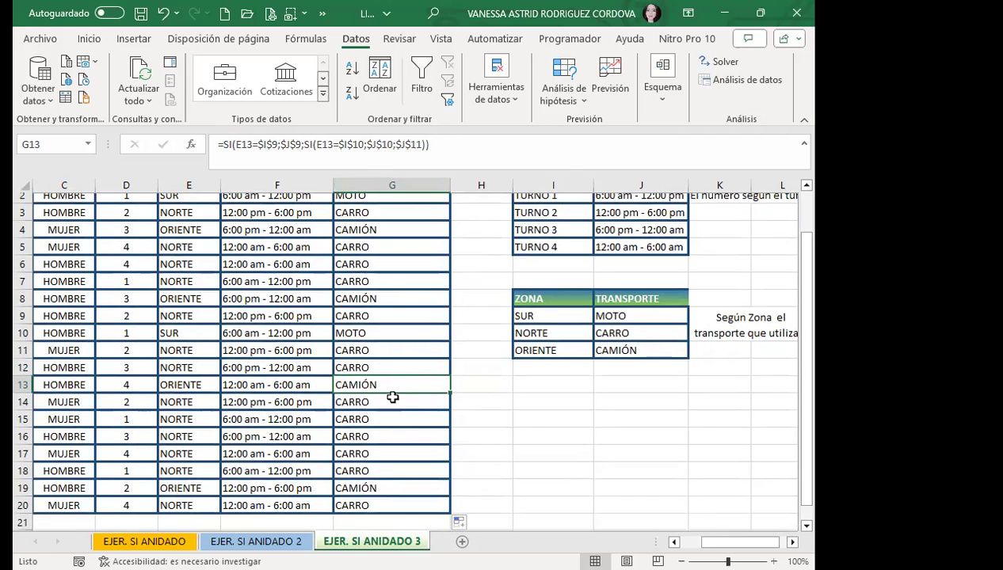
click(384, 283)
scroll(384, 283, up, 1)
click(385, 284)
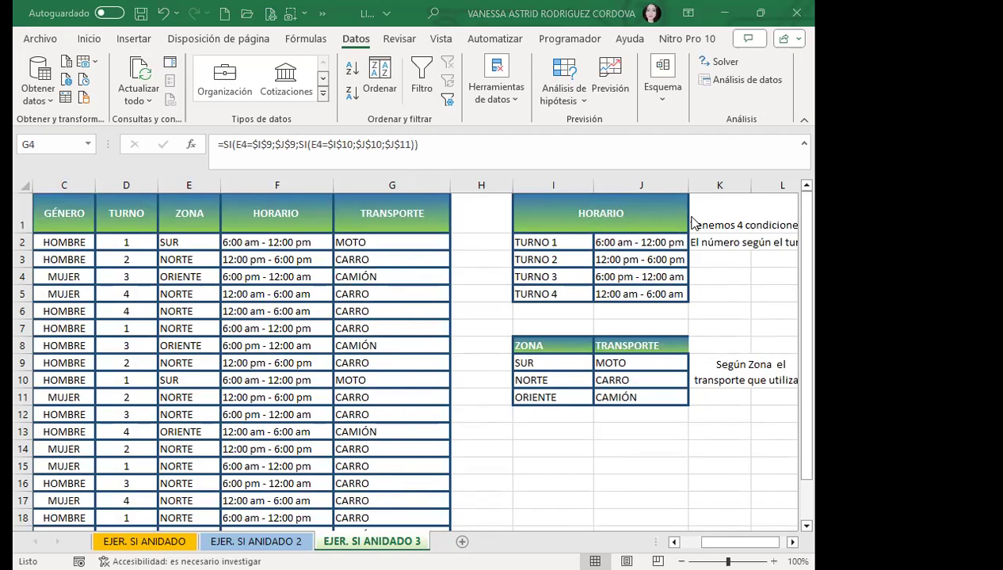
click(399, 396)
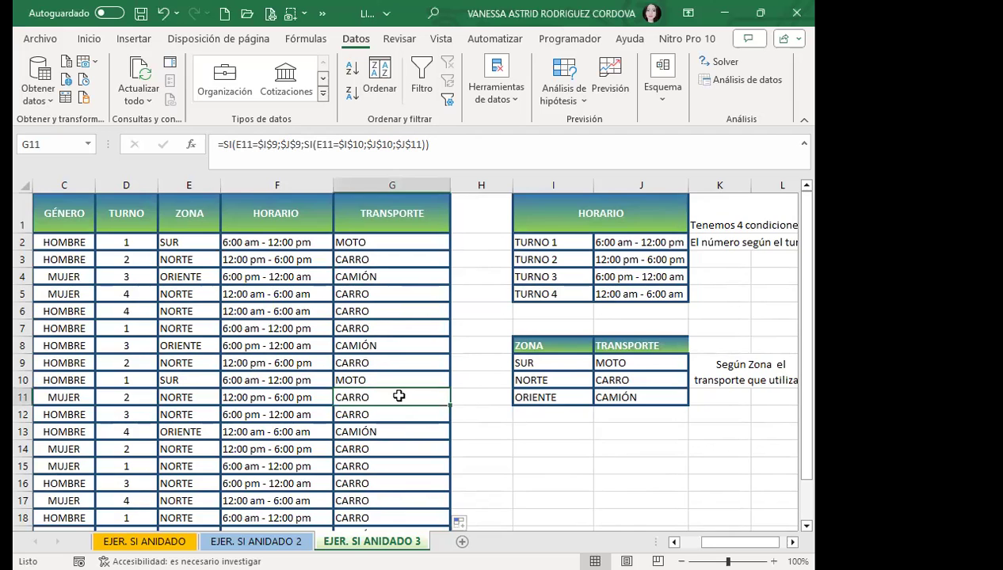
scroll(398, 396, down, 1)
scroll(438, 416, down, 1)
scroll(510, 448, down, 1)
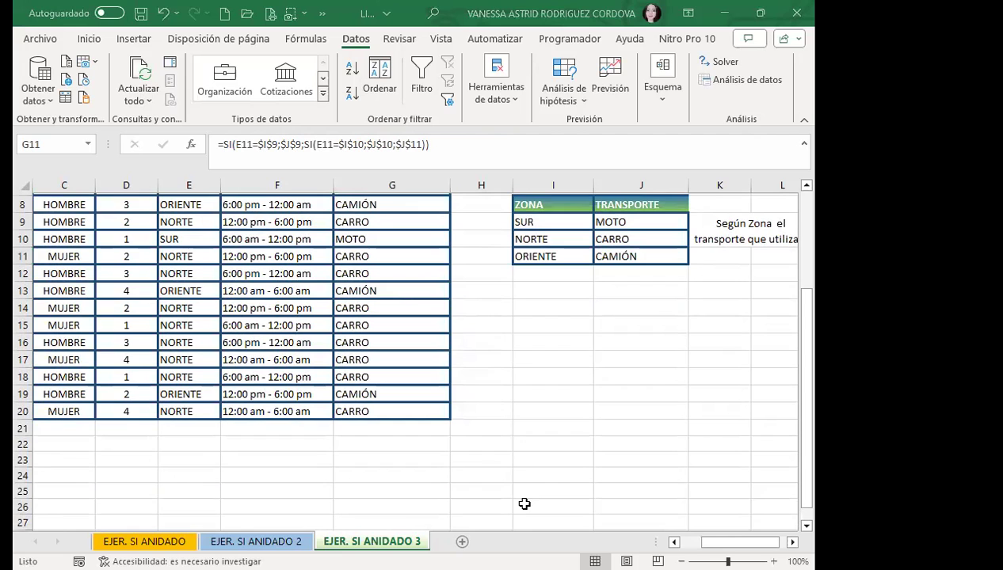
- Switch to the browser's class #3 discussion forum and scroll through its question
key(alt+Tab)
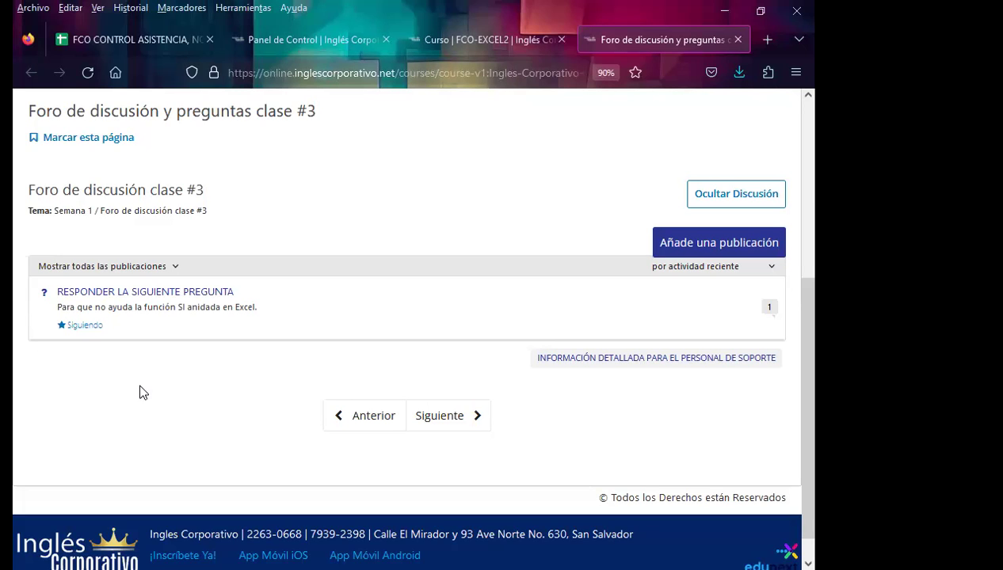
scroll(412, 301, up, 3)
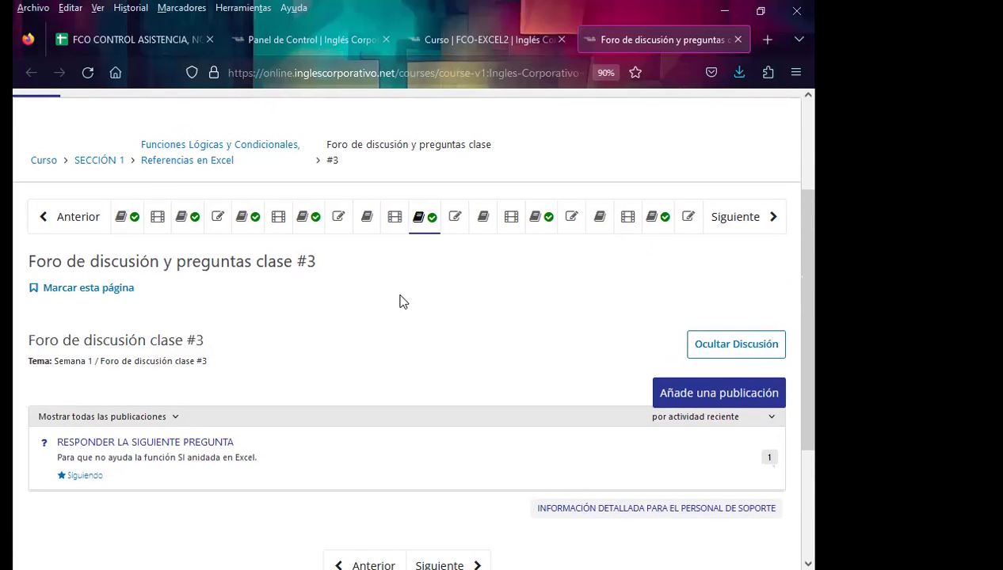
scroll(400, 301, down, 2)
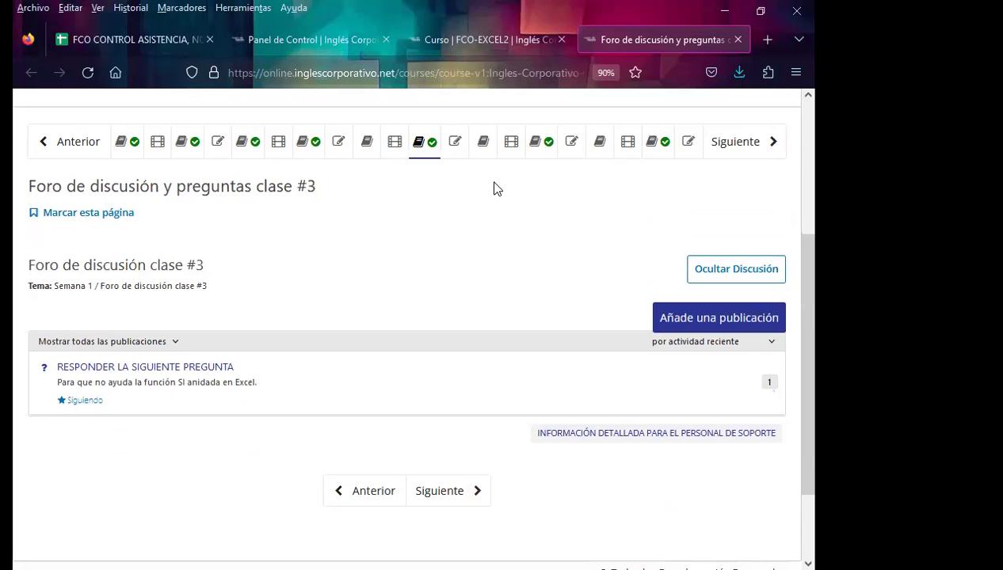